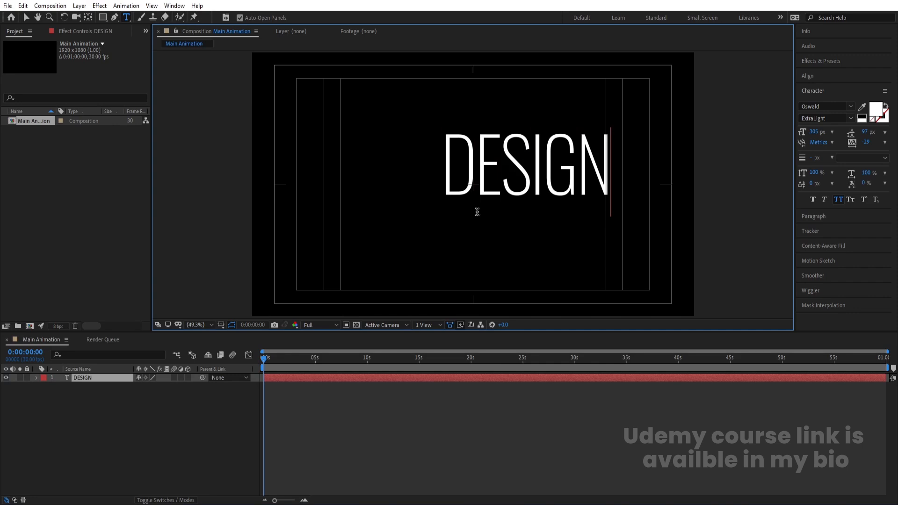
Step: Center the DESIGN text layer's anchor point and align the layer horizontally and vertically to the center of the composition
click(79, 427)
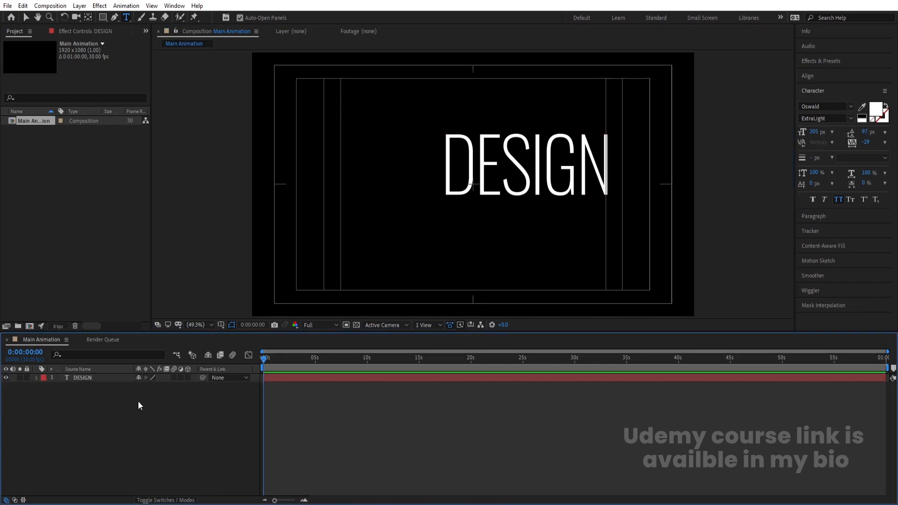
click(99, 377)
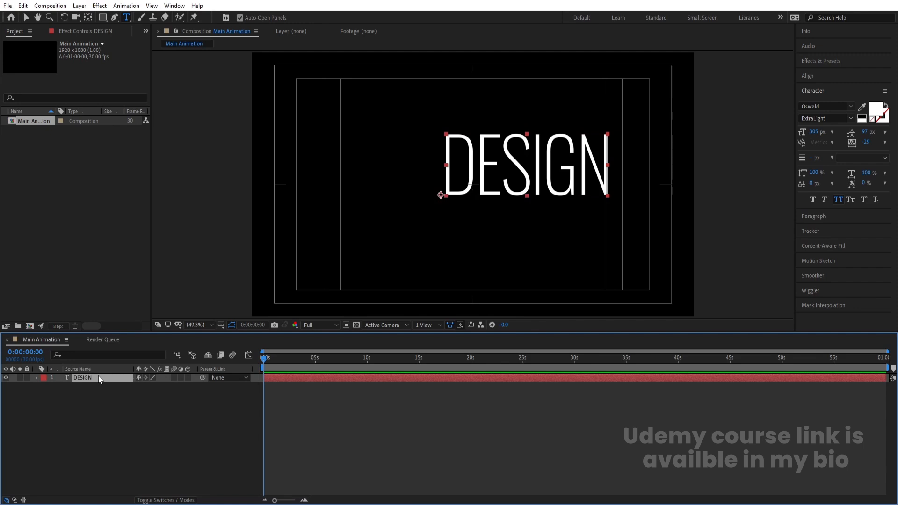
key(ctrl+alt+Home)
click(807, 75)
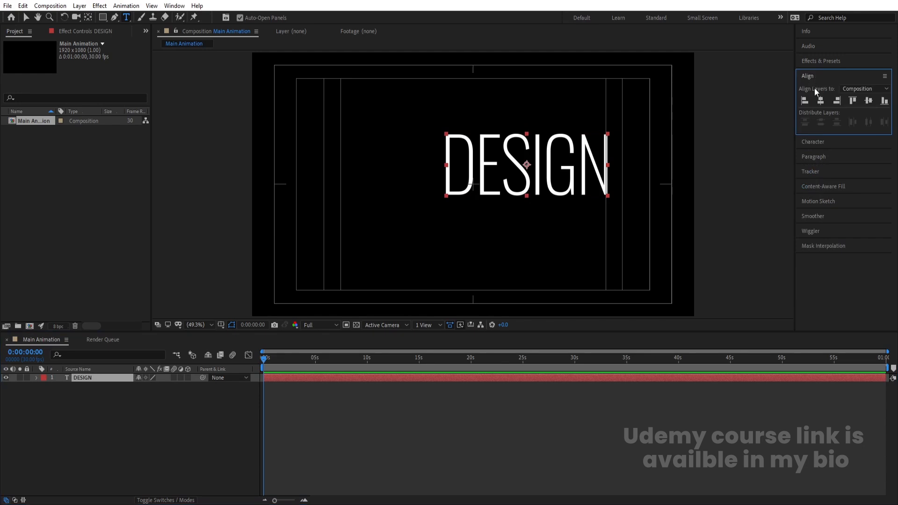
click(821, 100)
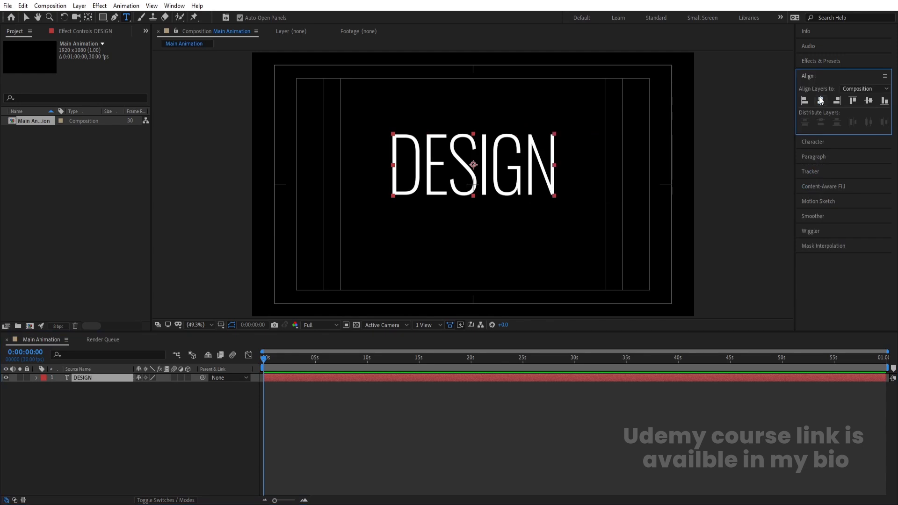
click(868, 100)
click(68, 417)
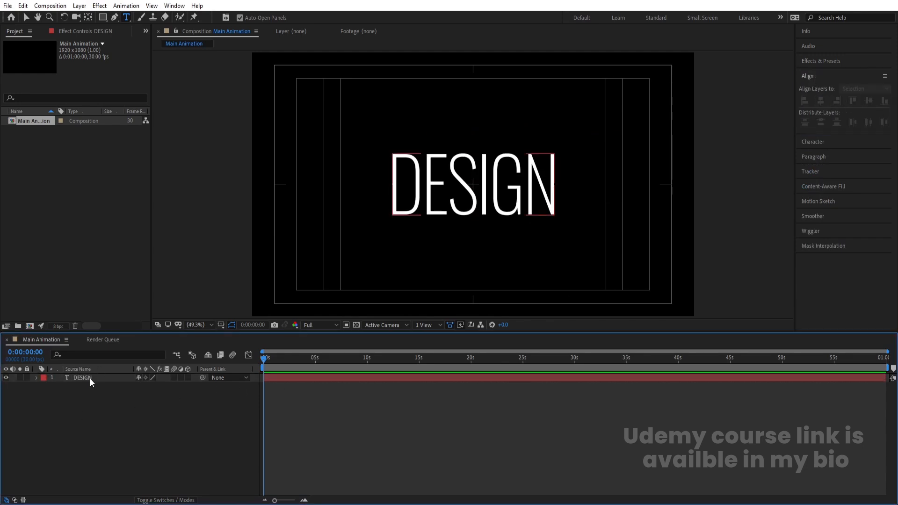
Step: Add a Position text animator to the DESIGN layer and set its position to 0.0, 205.0
click(90, 377)
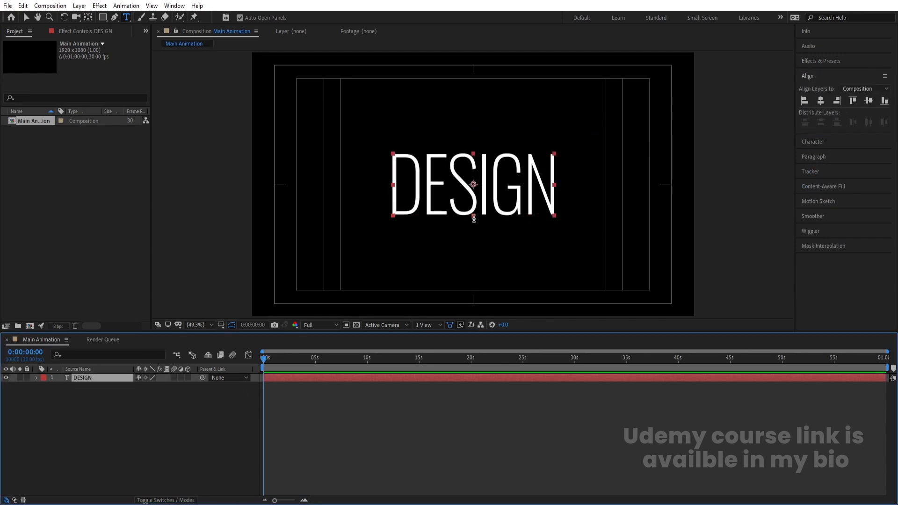
click(36, 378)
click(58, 387)
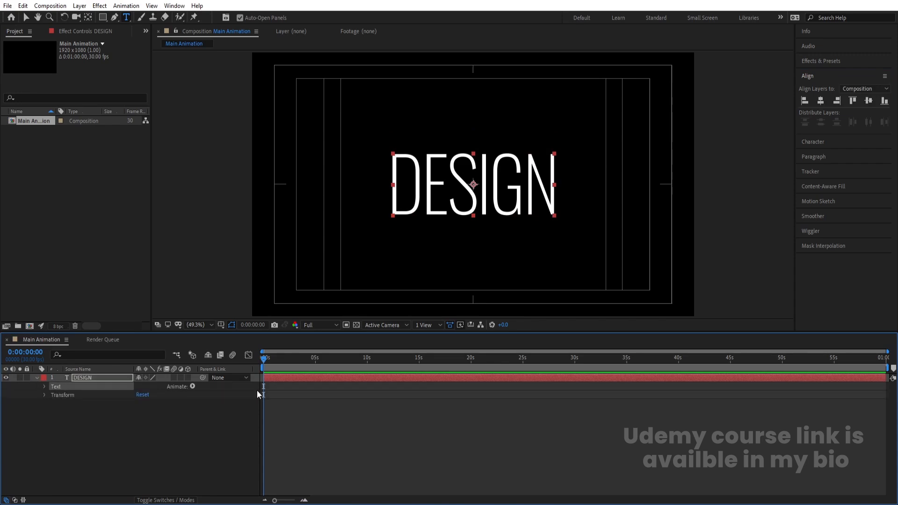
click(192, 387)
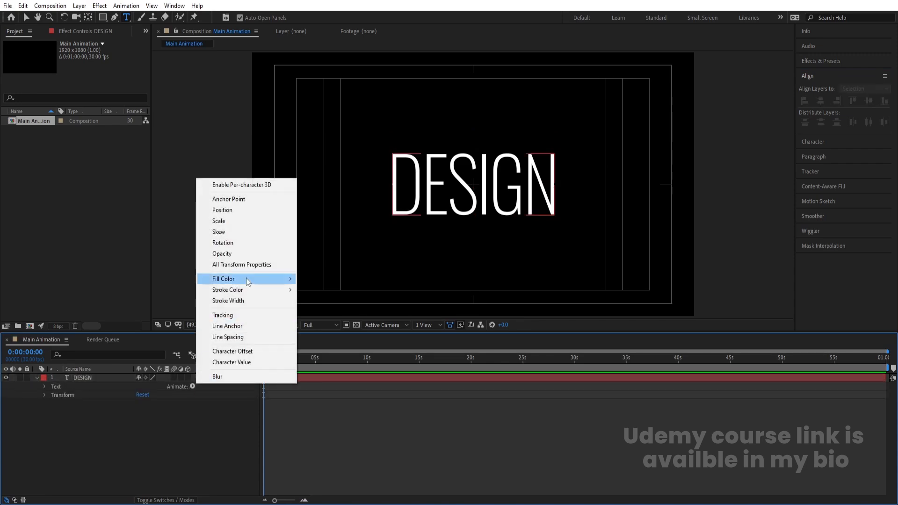
click(232, 210)
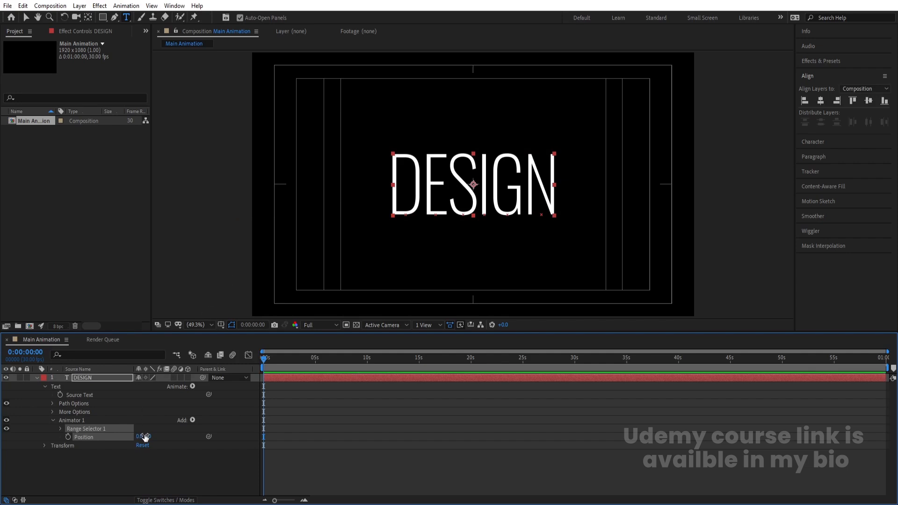
drag(148, 436, 130, 464)
click(130, 464)
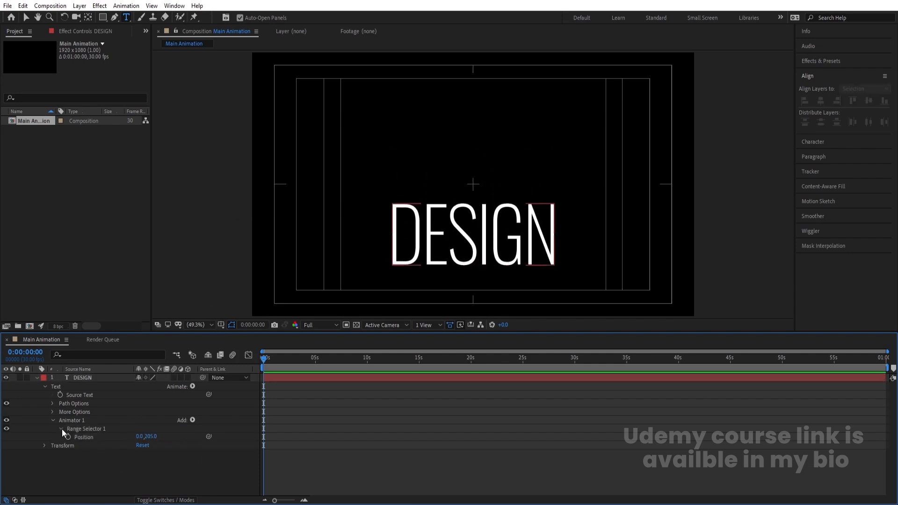
Step: Keyframe the Range Selector's Start from 0% at 0:00:00:00 to 100% at 0:00:01:20
click(61, 428)
click(75, 437)
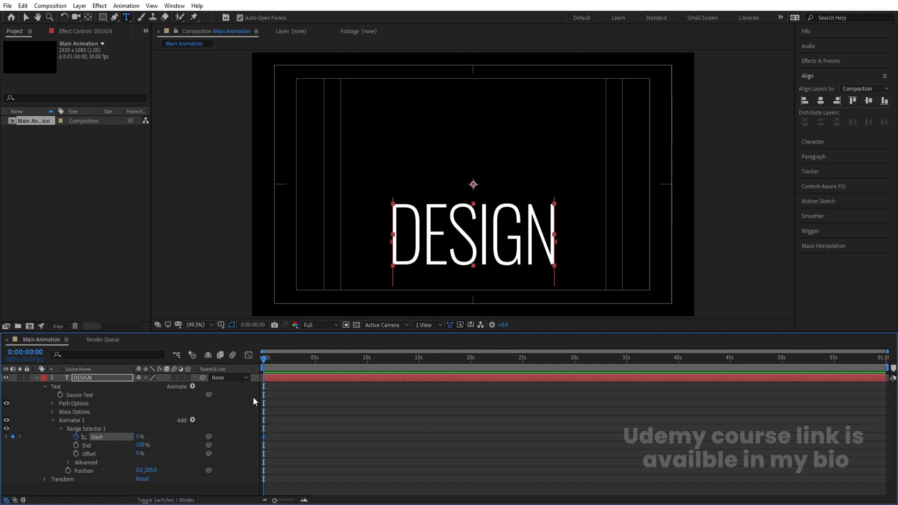
key(equal)
key(equal)
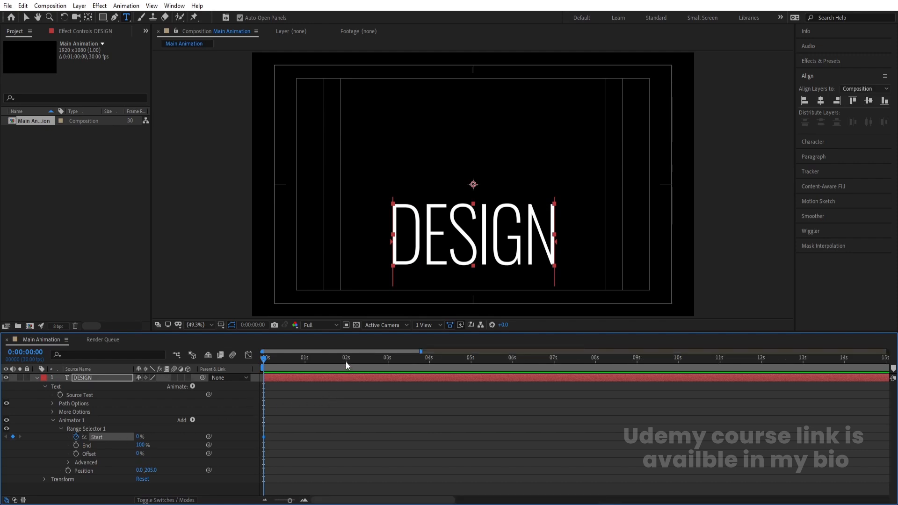
key(equal)
click(401, 361)
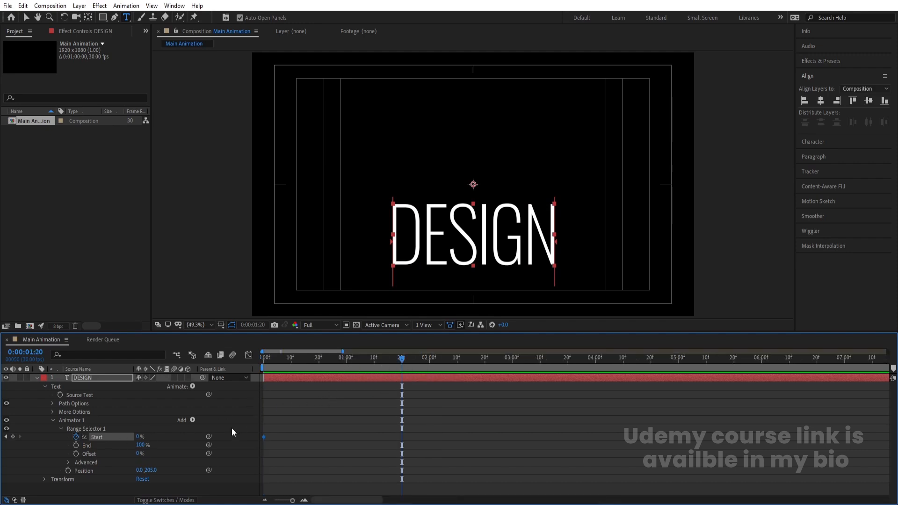
drag(139, 438, 308, 428)
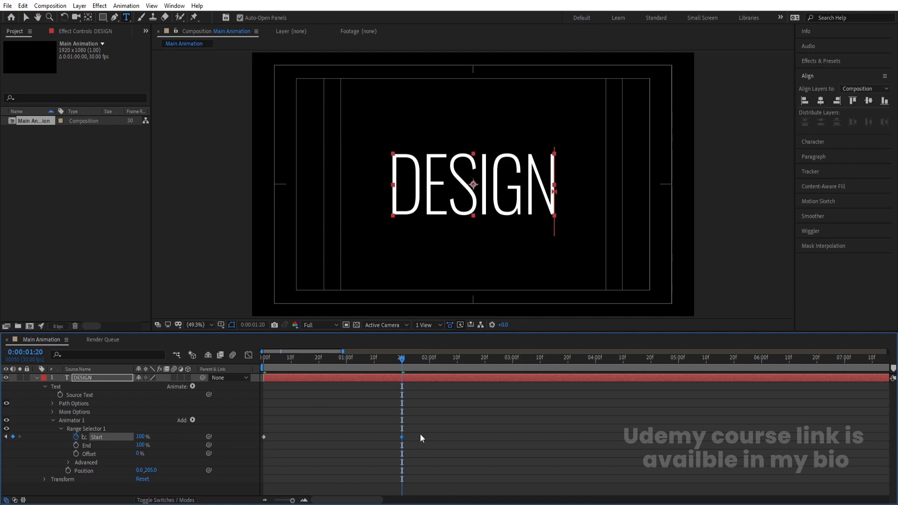
Step: Apply Easy Ease to both Start keyframes and lengthen their speed graph handles into a sharp peak near the middle
drag(436, 423, 224, 442)
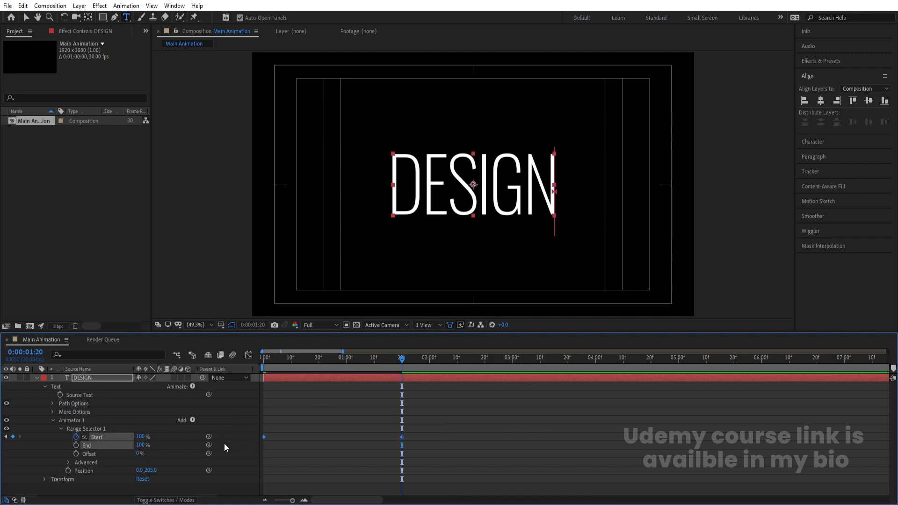
key(F9)
click(248, 355)
right_click(311, 438)
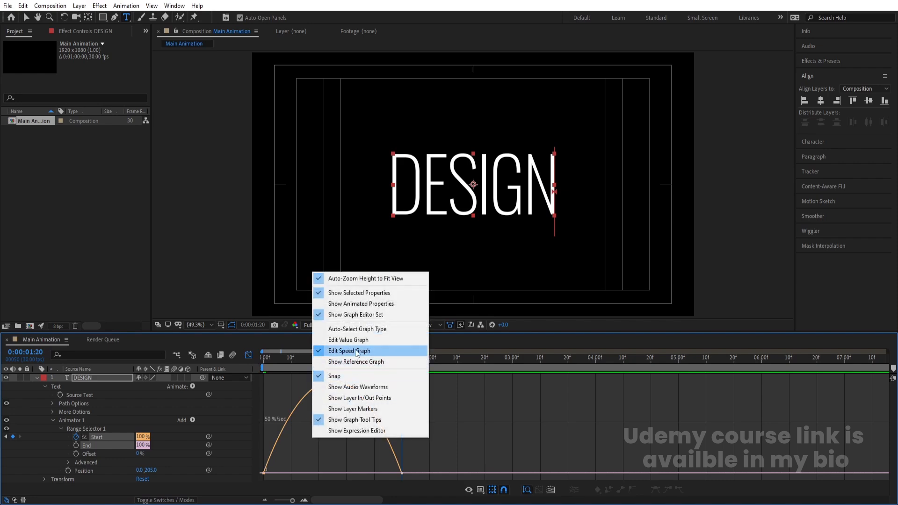
click(466, 452)
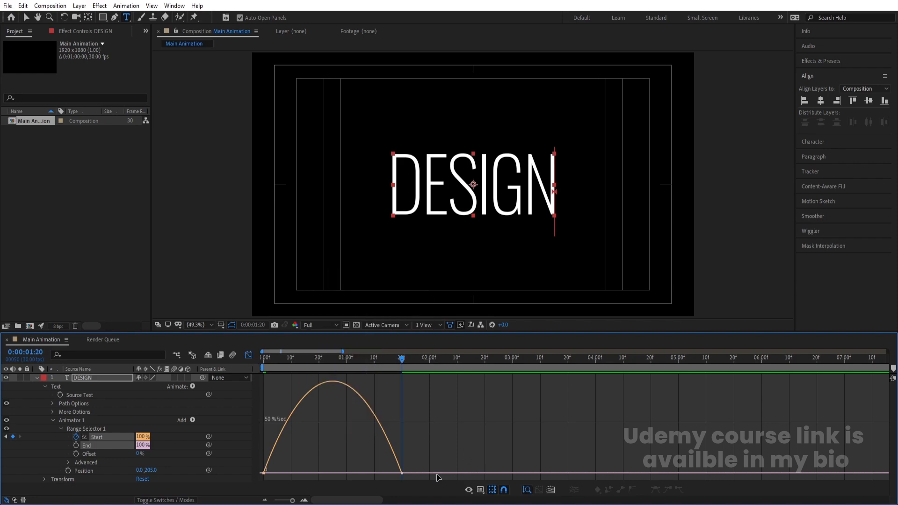
drag(457, 431, 254, 483)
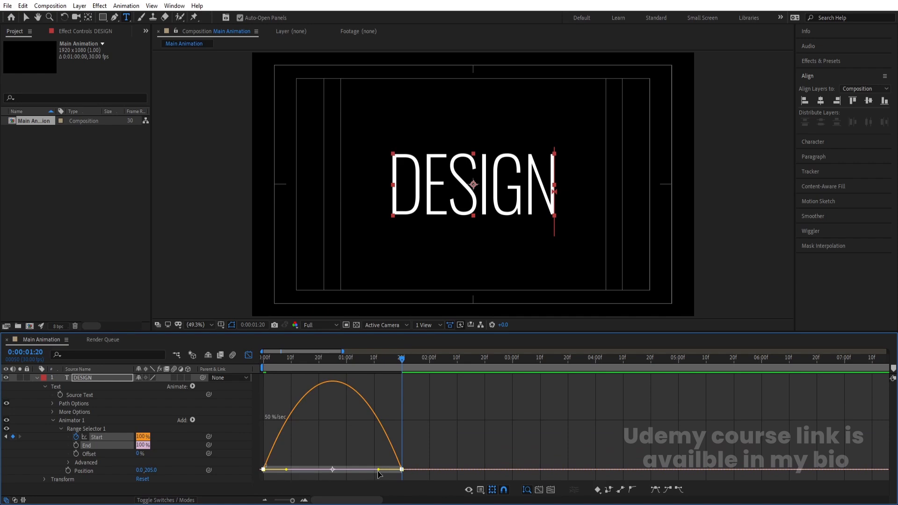
drag(378, 470, 345, 470)
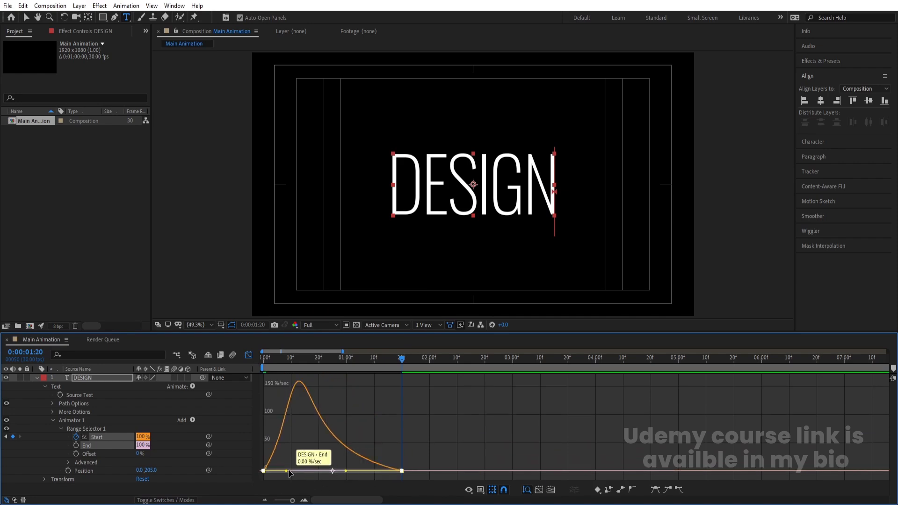
drag(288, 471, 315, 470)
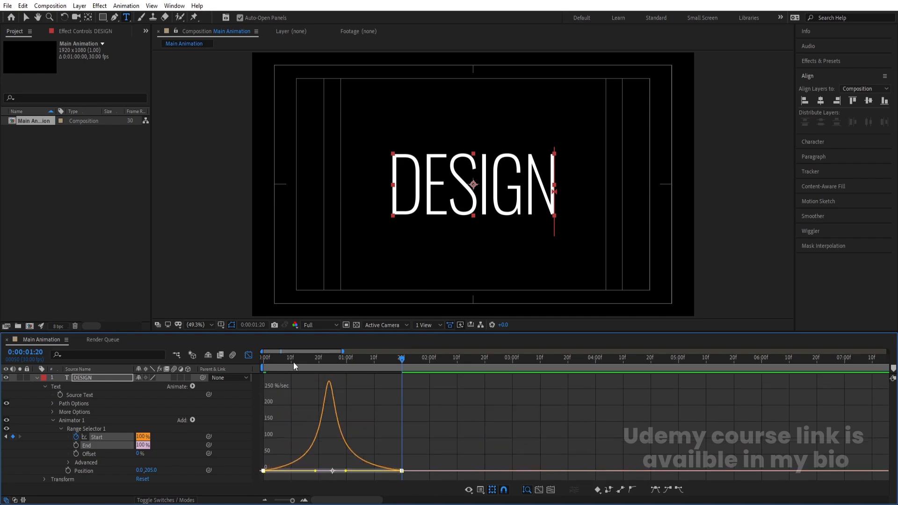
Step: Preview the eased text animation from the start of the composition
key(Home)
key(space)
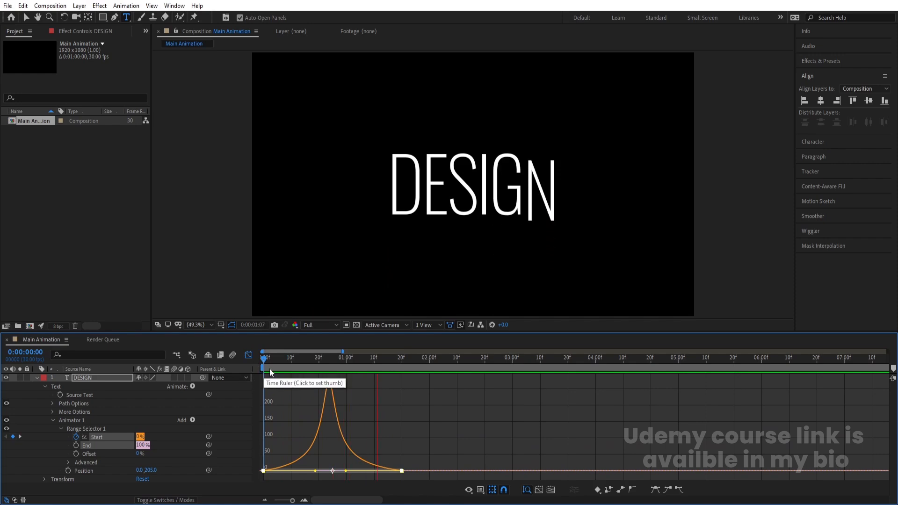
key(space)
Step: Add a Tracking property to Animator 1 and set the Tracking Amount to -106
click(192, 420)
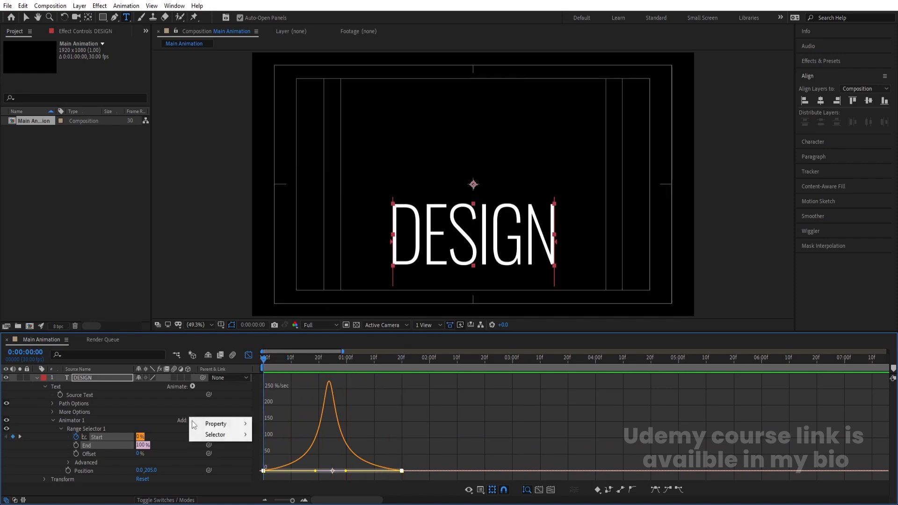
mouse_move(208, 423)
click(276, 362)
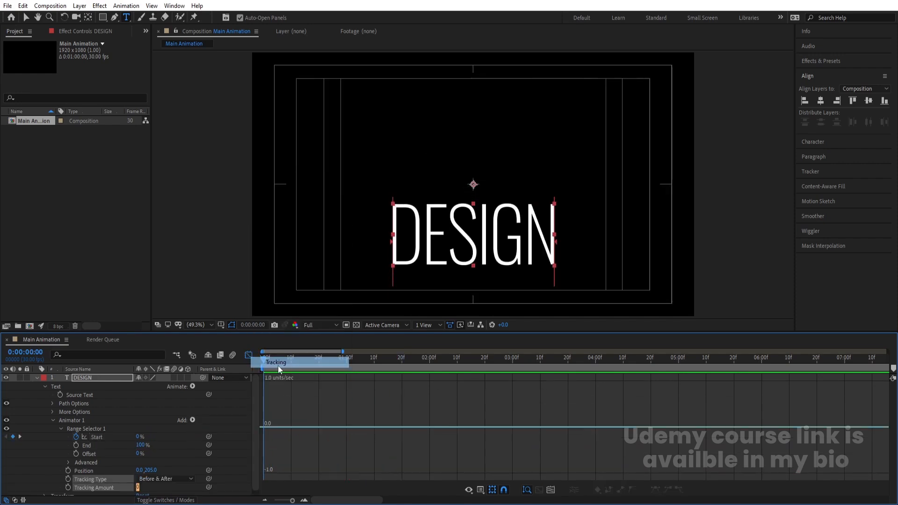
drag(139, 487, 102, 490)
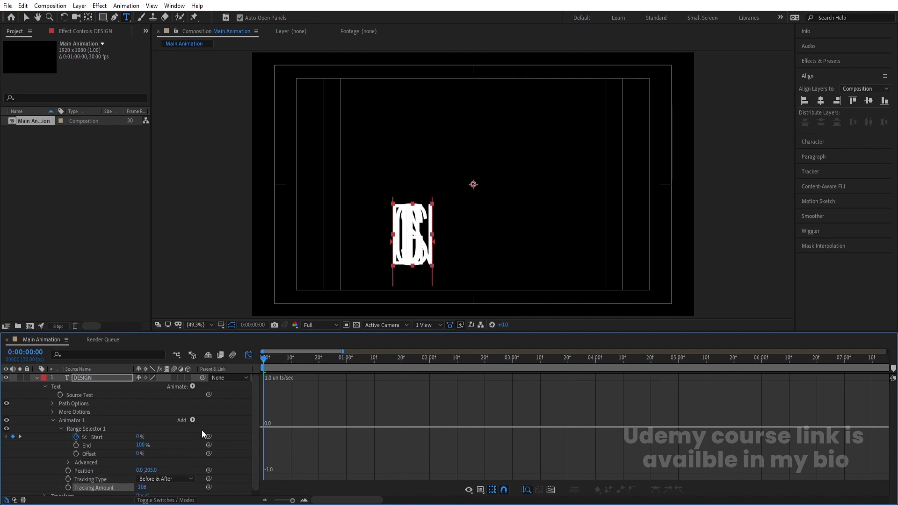
Step: Add an Opacity property to Animator 1, set it to 0%, and preview the text animation
click(192, 420)
mouse_move(206, 424)
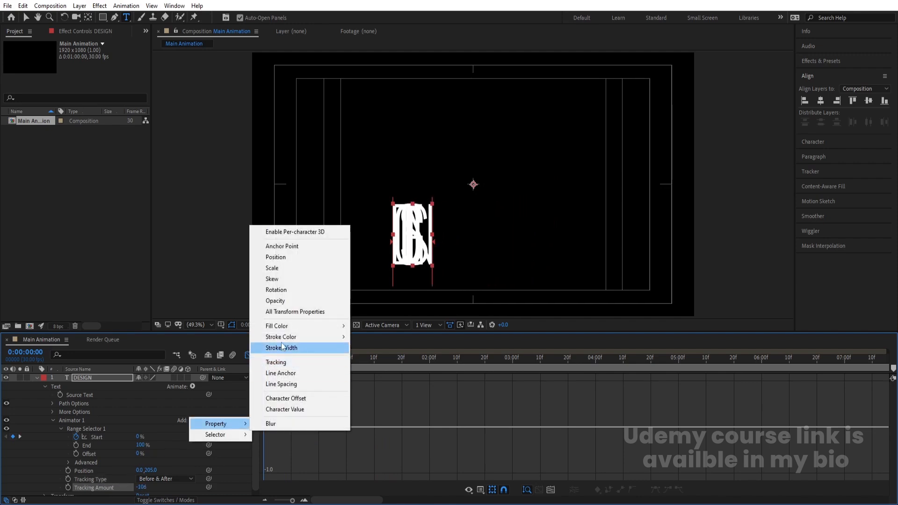
click(278, 300)
drag(140, 479, 86, 479)
key(space)
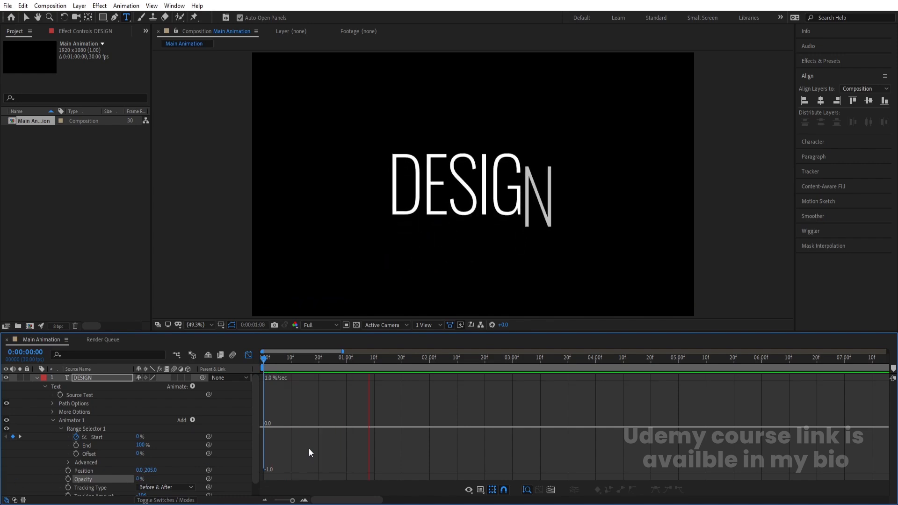
key(space)
Step: Close the graph editor and add a 100% Scale keyframe to the DESIGN layer at 0:00:01:00
click(37, 378)
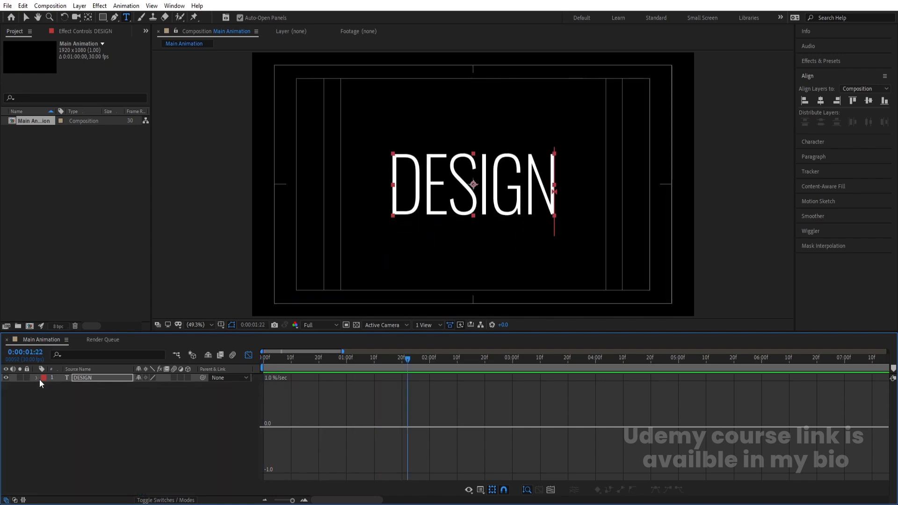
click(248, 354)
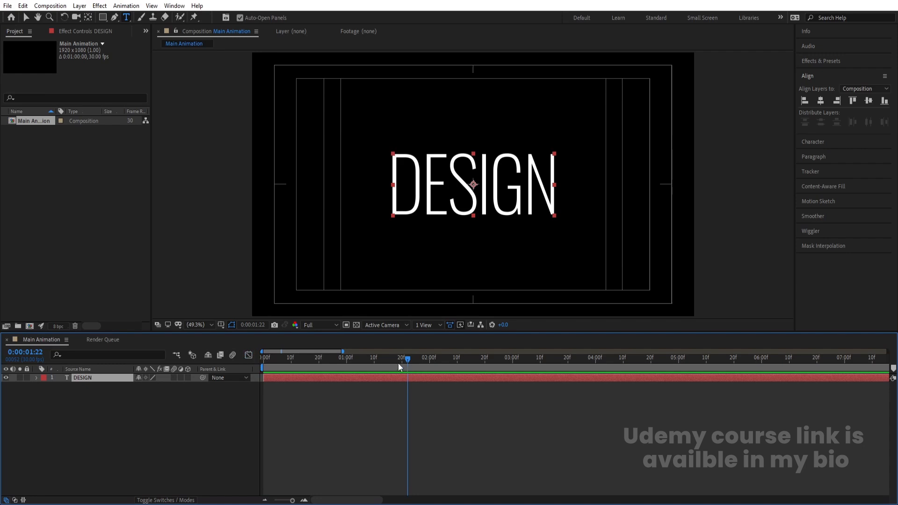
drag(398, 367, 347, 359)
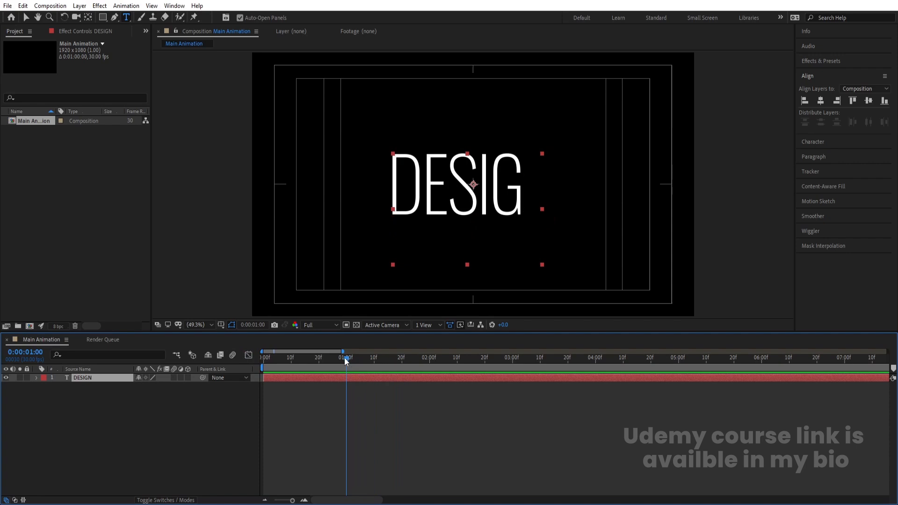
key(s)
click(60, 387)
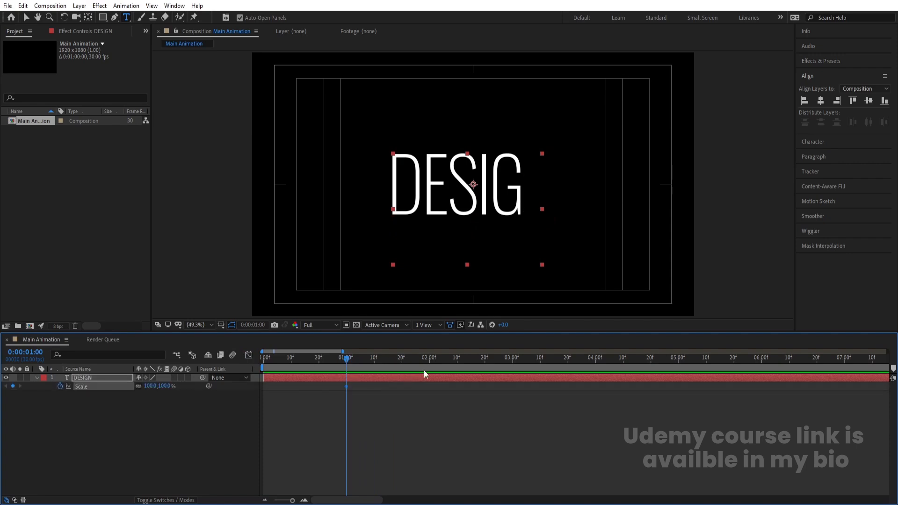
Step: Add a second Scale keyframe of 90% to the DESIGN layer at 0:00:02:10
drag(428, 363, 458, 364)
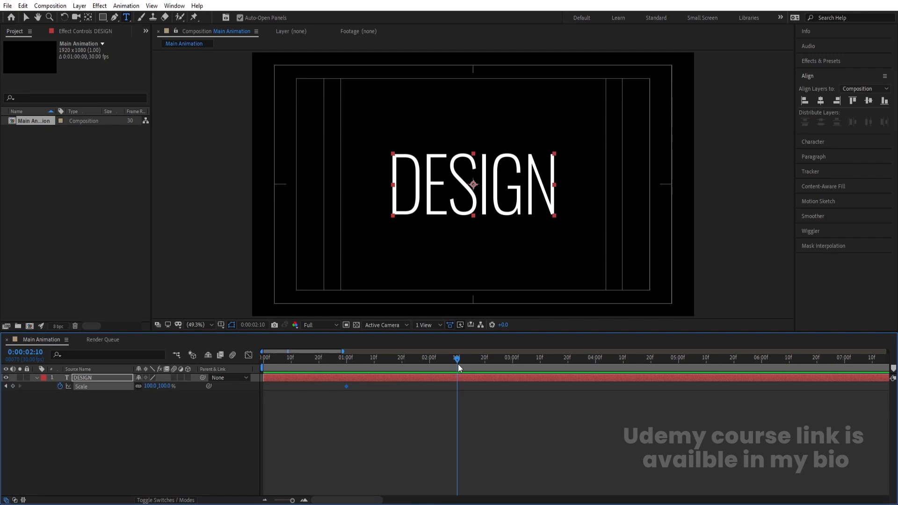
click(150, 386)
text(80)
key(Return)
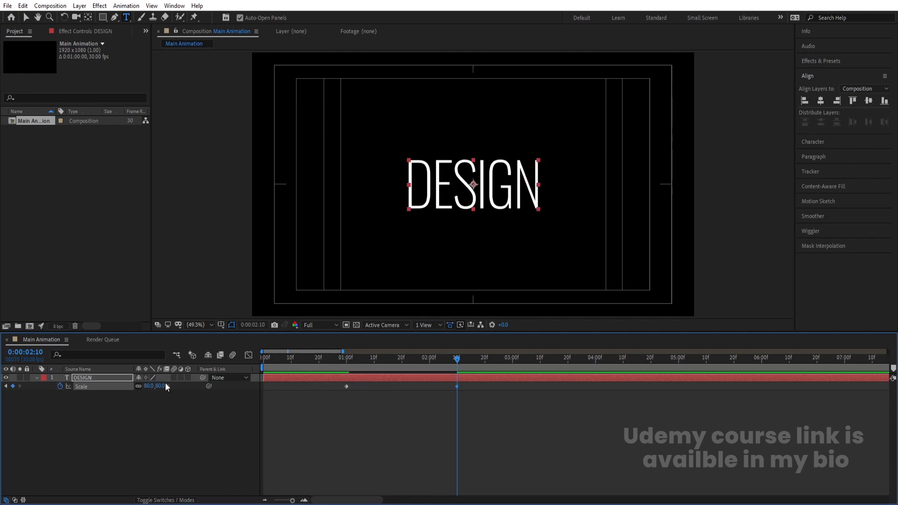
click(152, 386)
key(Return)
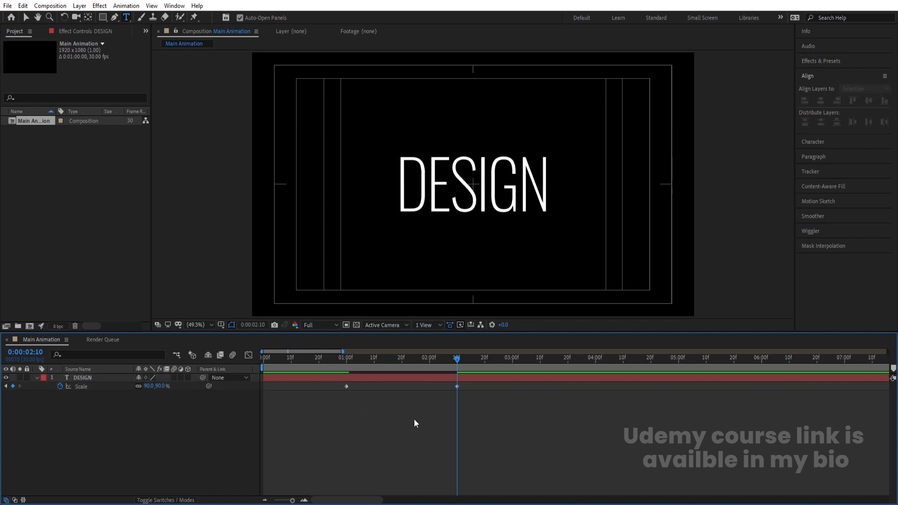
Step: Apply Easy Ease to both Scale keyframes and preview the animation from the start
drag(481, 431, 319, 354)
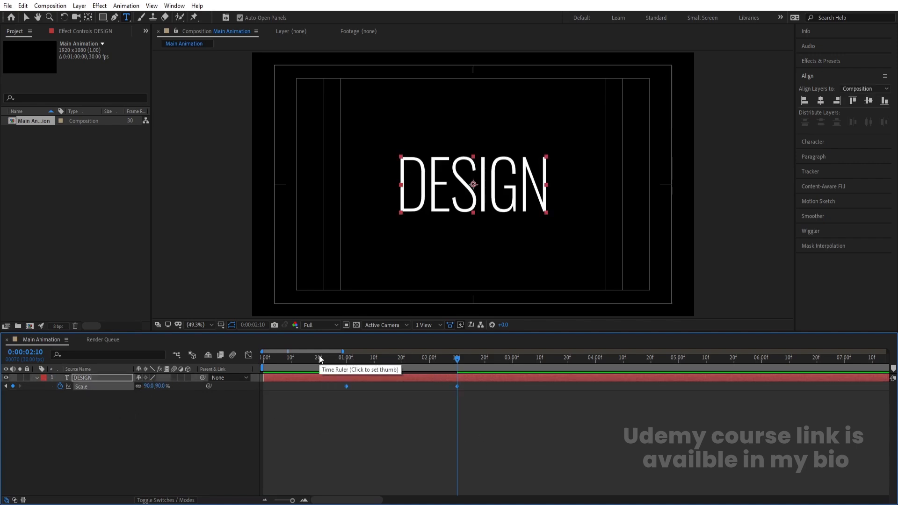
key(space)
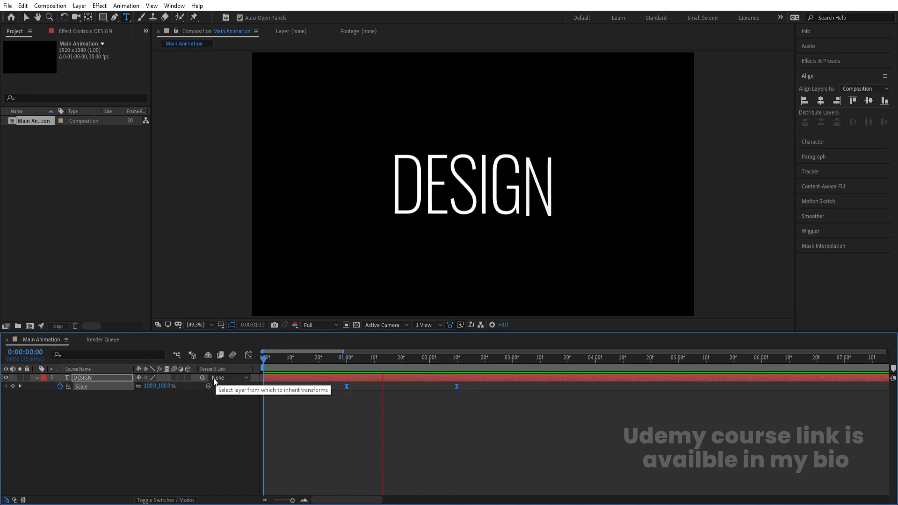
Step: Raise both Scale keyframes of the DESIGN layer together, reaching 133% at 0:00:02:10, and preview the animation
key(space)
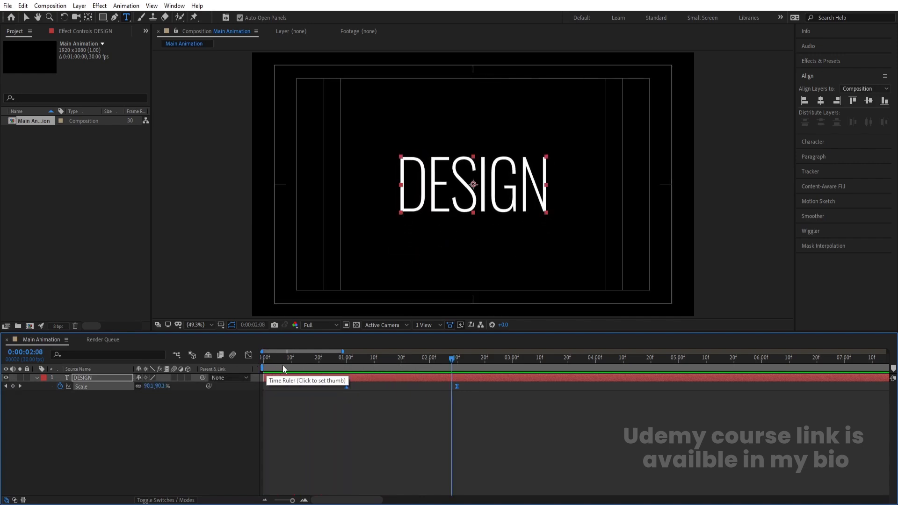
key(k)
drag(534, 416, 307, 364)
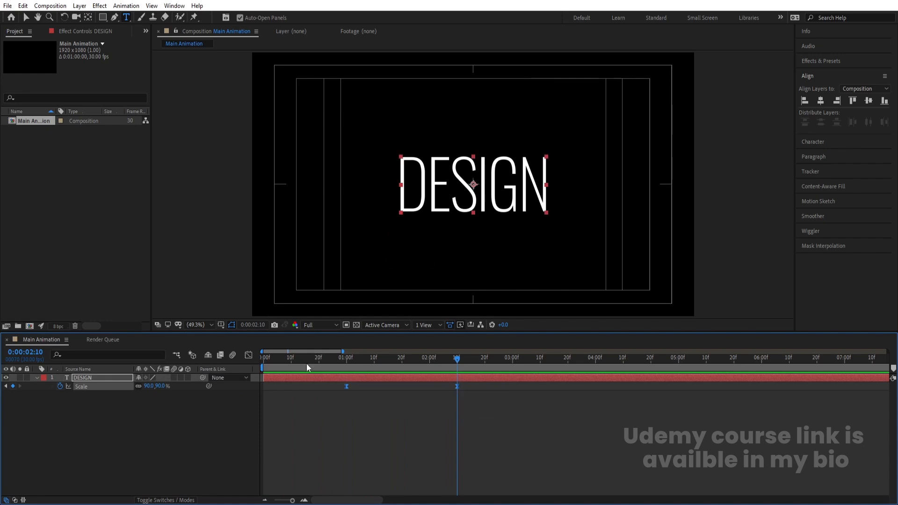
drag(149, 385, 166, 384)
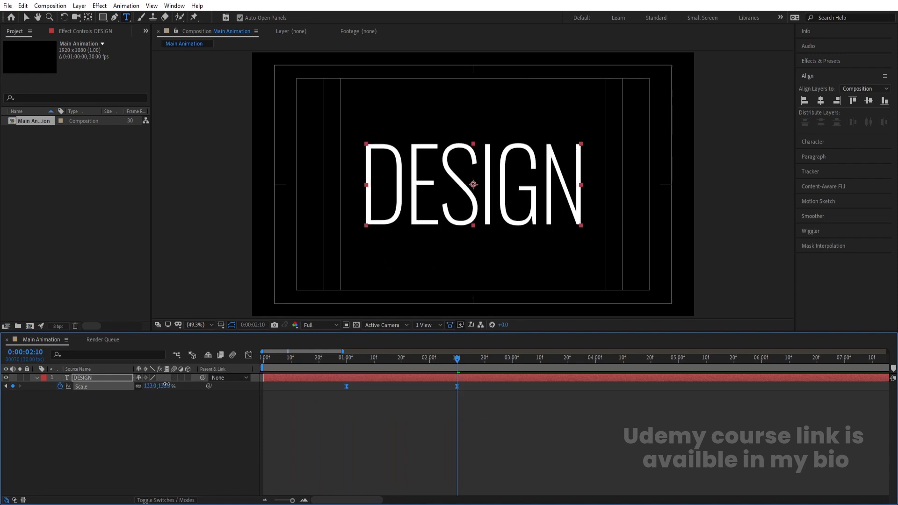
click(504, 426)
drag(416, 359, 343, 352)
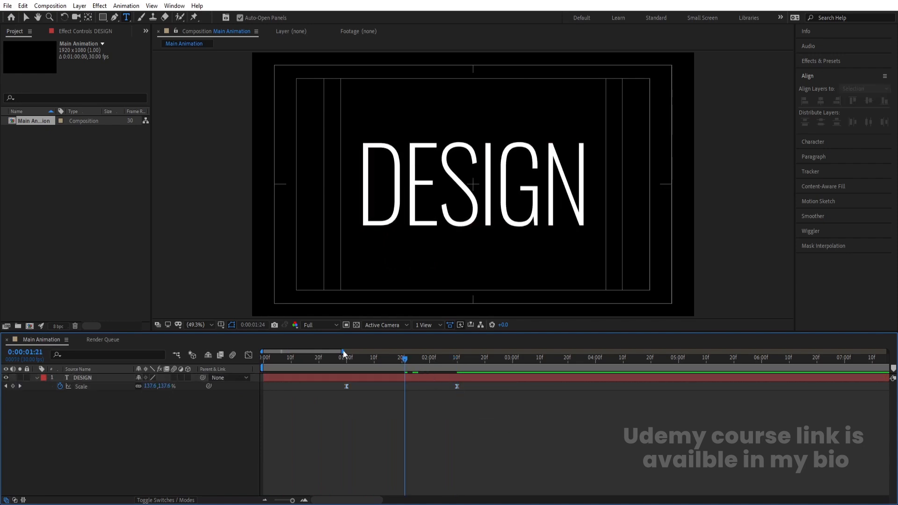
key(space)
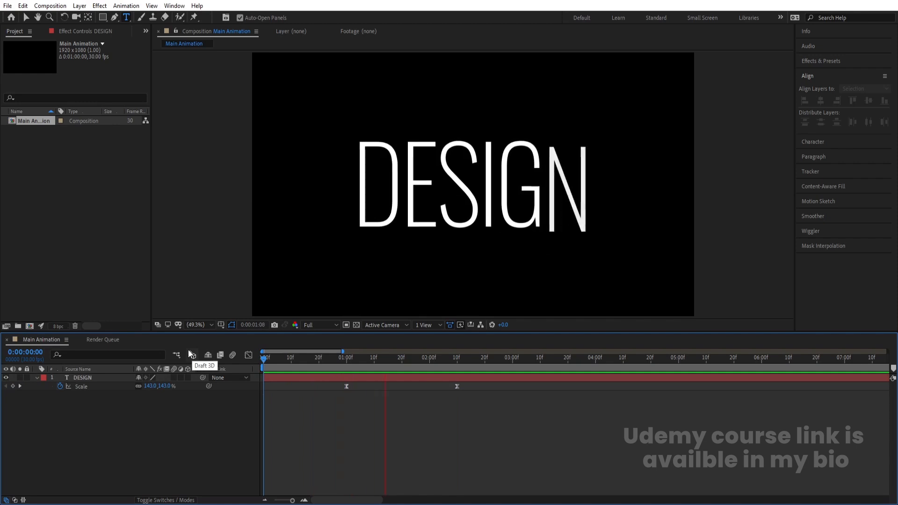
key(space)
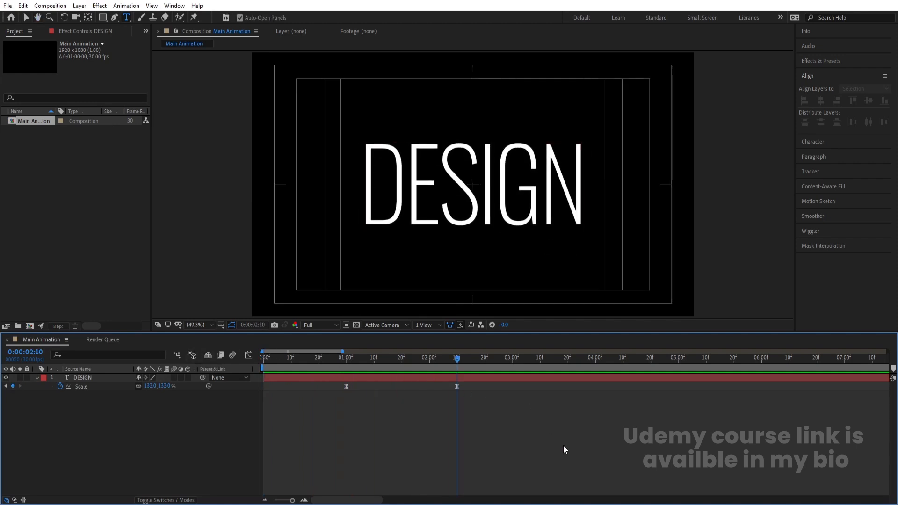
Step: Pull the Scale speed curve's easing handles to the middle for a sharp central peak in the graph editor, and preview the motion
drag(562, 445, 288, 373)
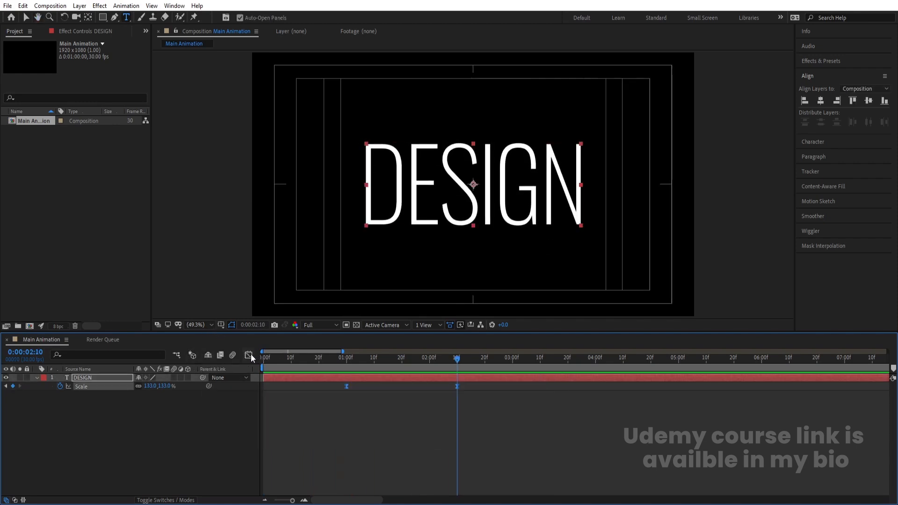
click(248, 355)
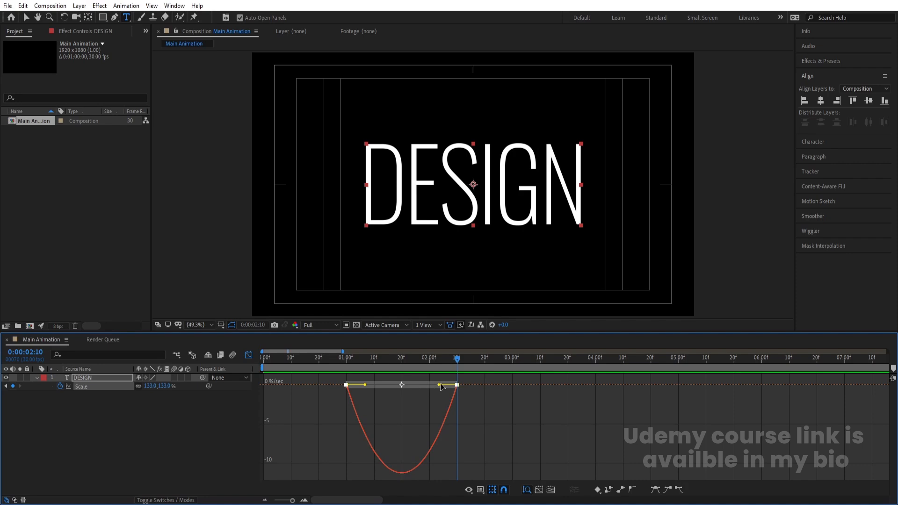
drag(438, 385, 396, 385)
key(space)
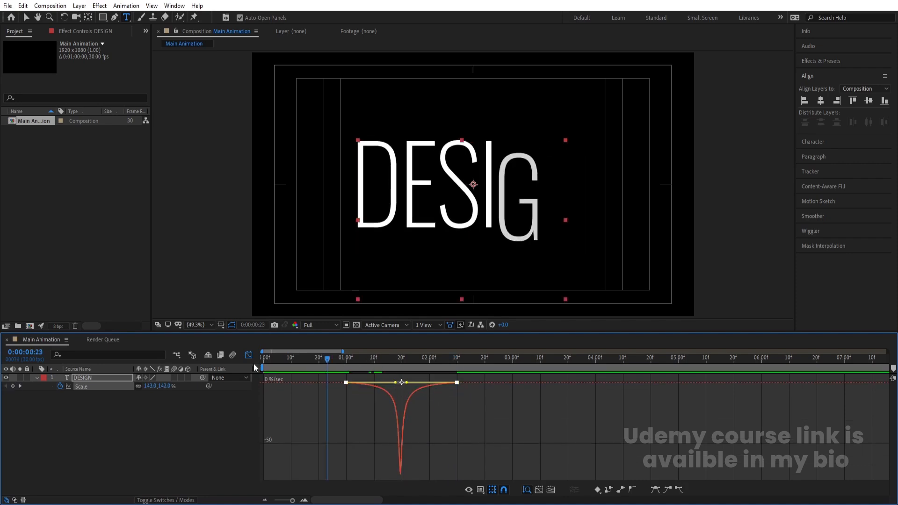
click(248, 355)
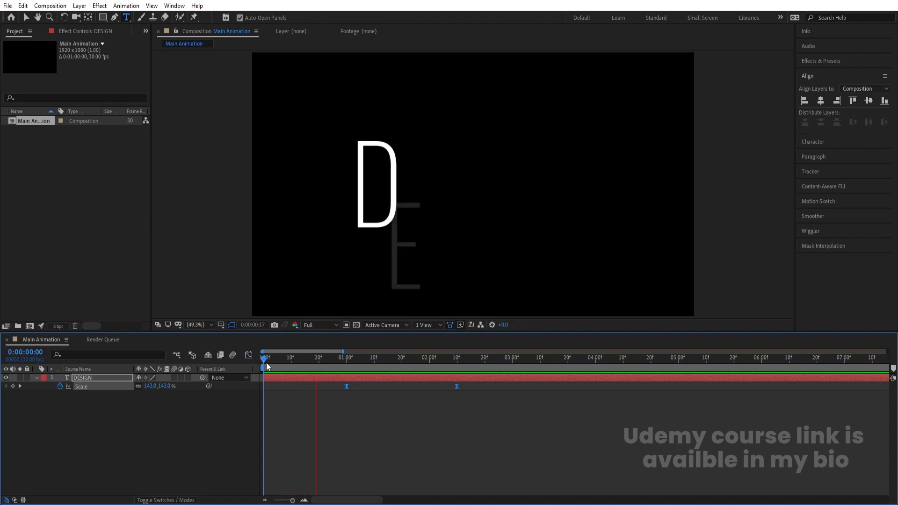
key(space)
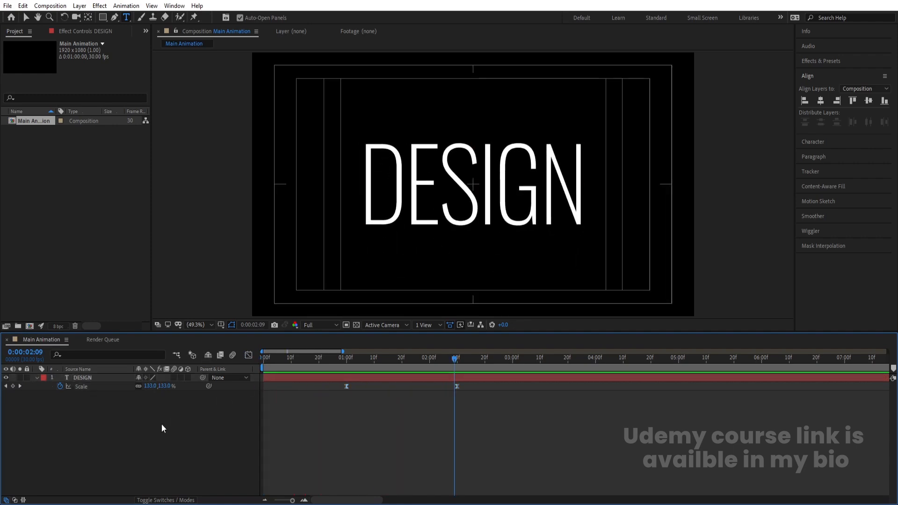
Step: Duplicate the DESIGN layer and enlarge both Scale keyframes of the original together, reaching 421% at 0:00:02:10
click(83, 379)
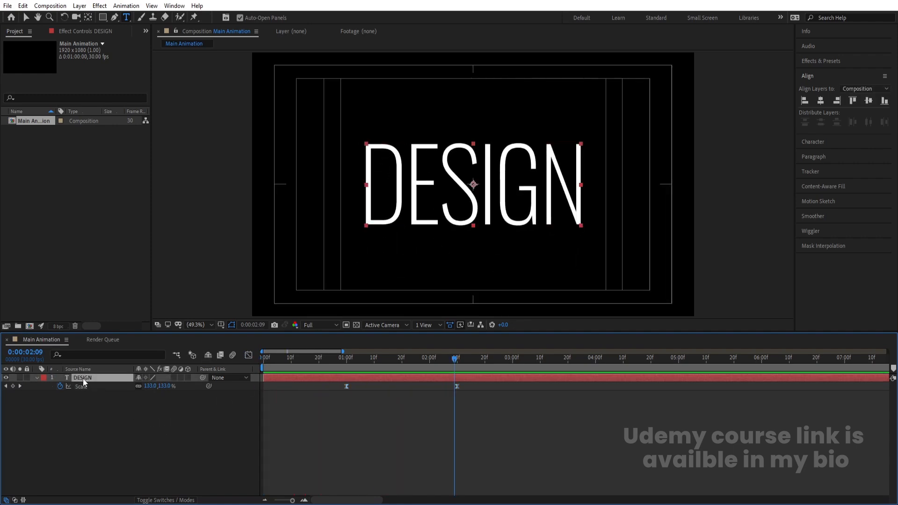
key(ctrl+d)
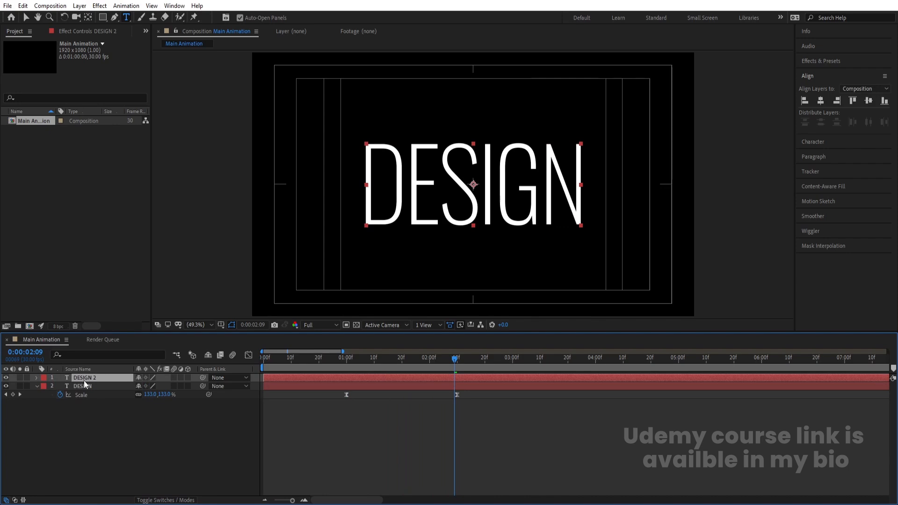
key(Page_Down)
drag(559, 433, 327, 365)
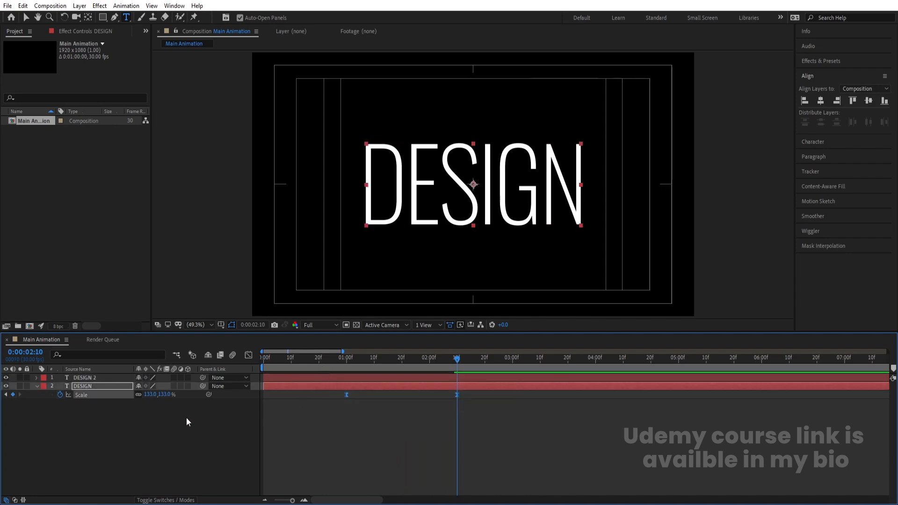
drag(150, 394, 256, 367)
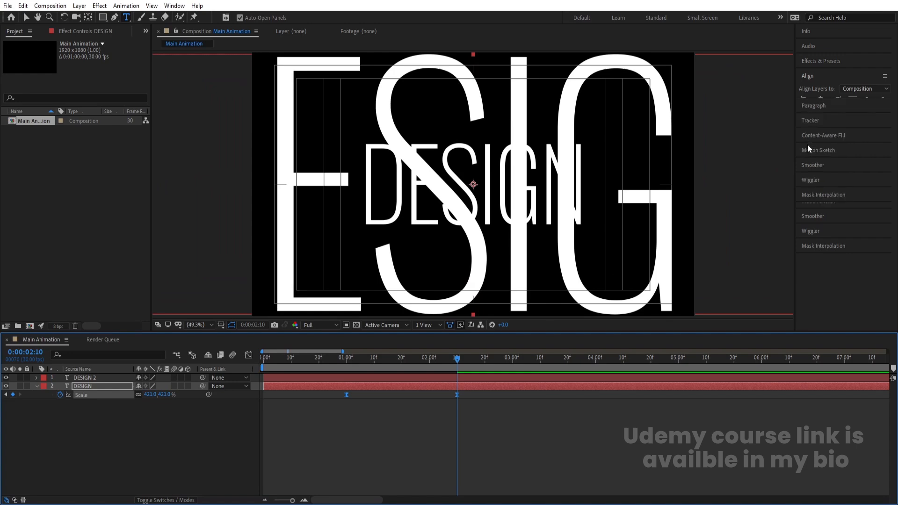
Step: Remove the fill from the enlarged DESIGN text and give it a 0.1 px white stroke
click(806, 143)
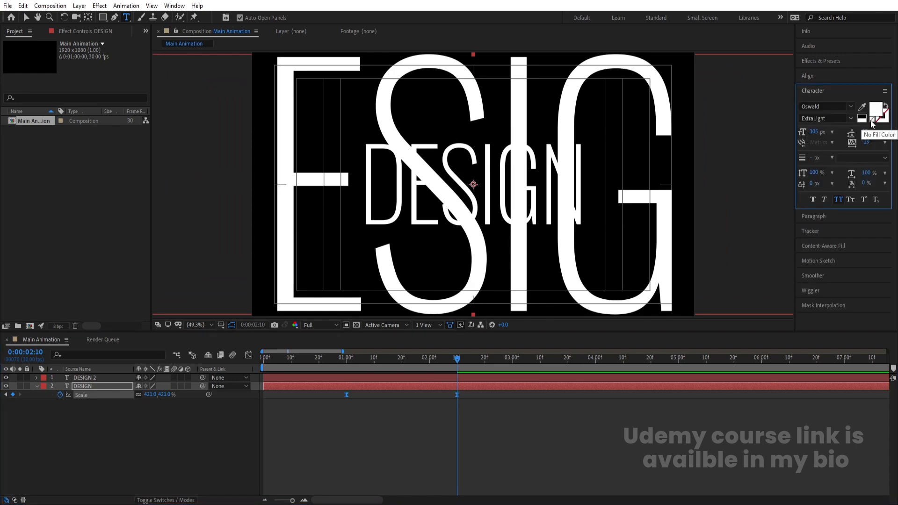
click(872, 120)
click(878, 121)
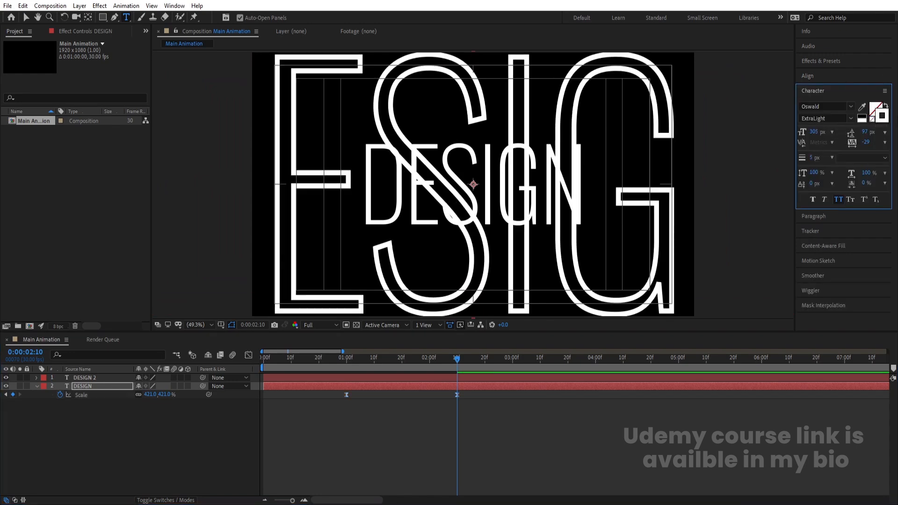
click(812, 157)
text(1)
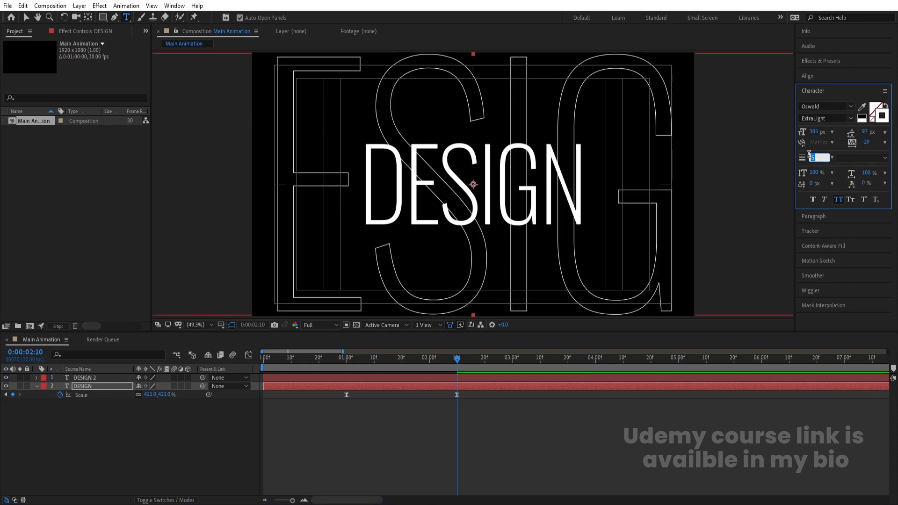
text(0.1)
key(Return)
Step: Preview the animation from the start with the outlined background text behind the main word
click(315, 392)
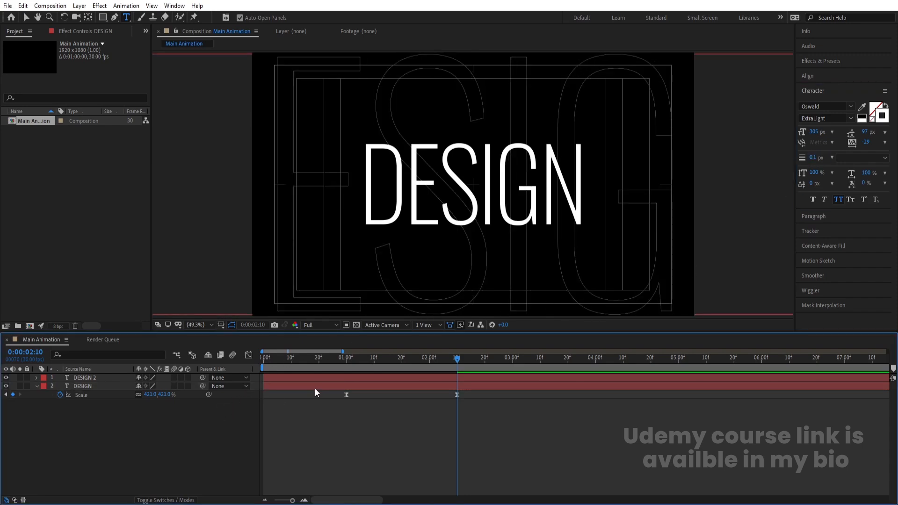
key(Home)
key(space)
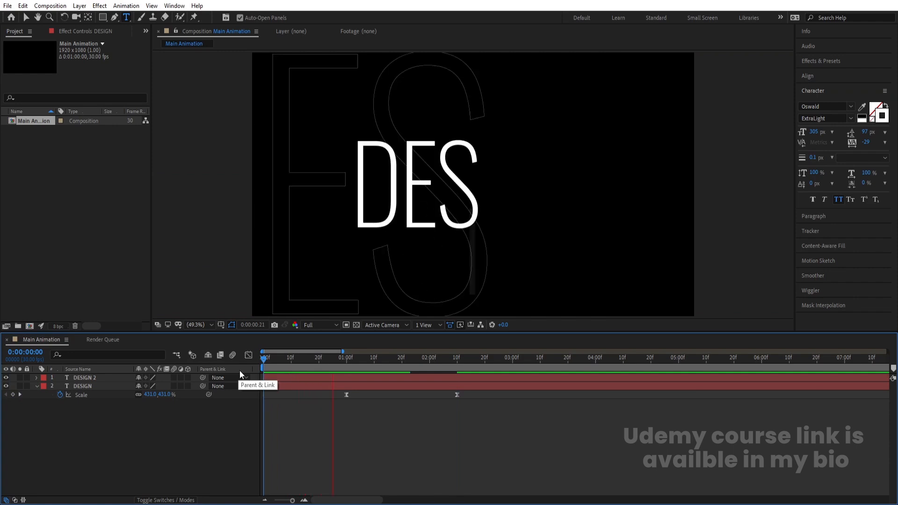
key(space)
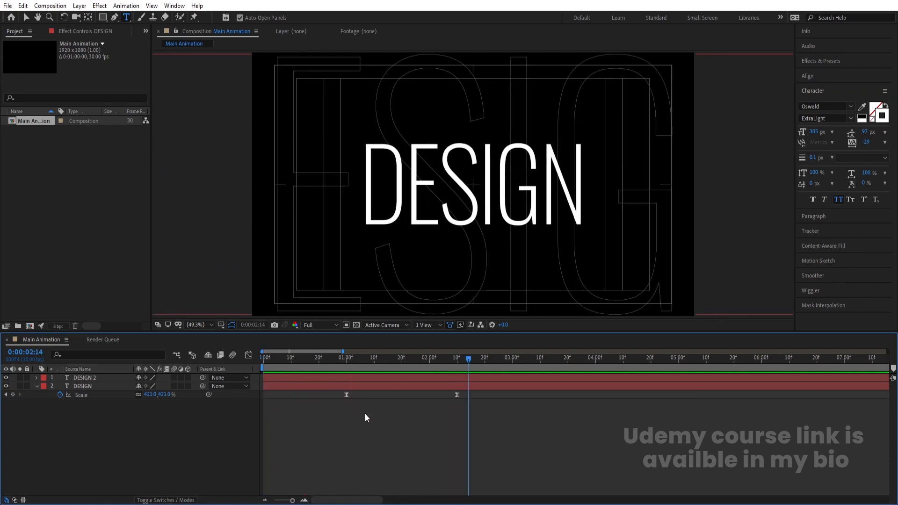
Step: Create a new composition with the aspect ratio unlocked and the size set to 1920 x 150 px
key(ctrl+n)
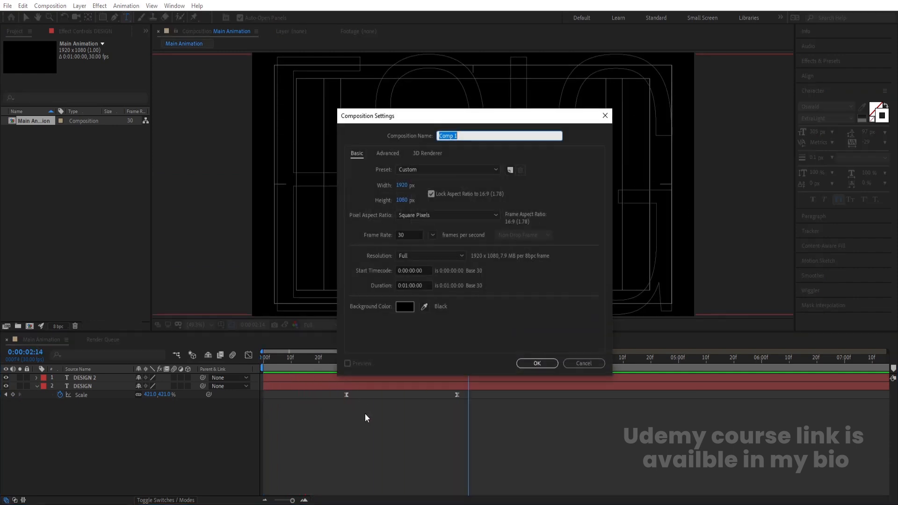
click(431, 193)
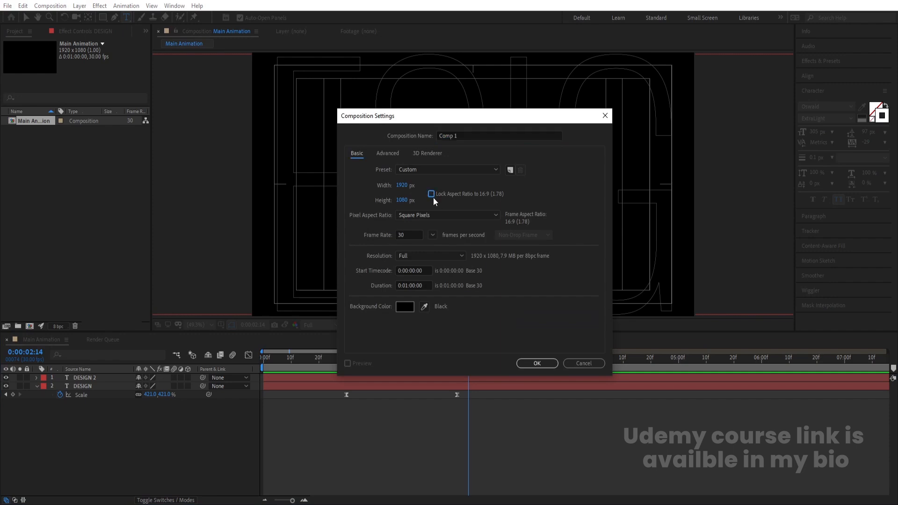
click(405, 200)
text(150)
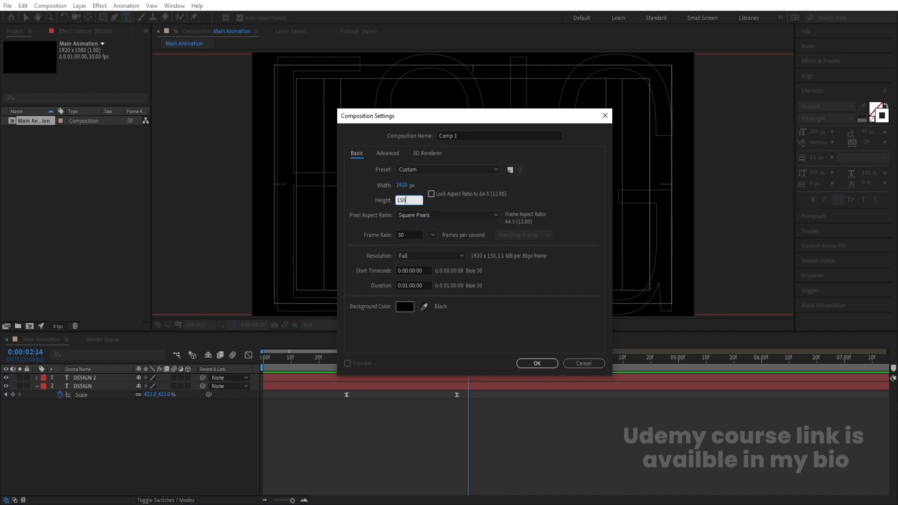
key(Return)
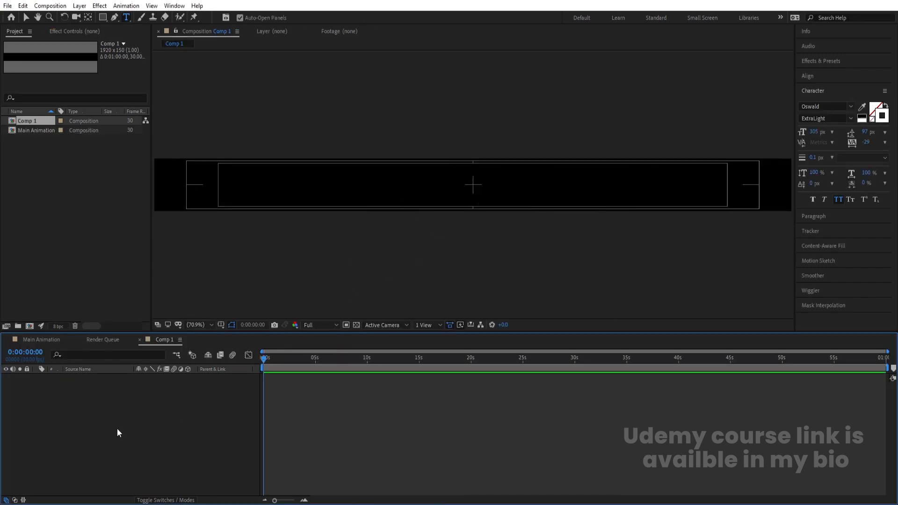
Step: Add a white solid of 1920 x 150 px to Comp 1 and apply the Fractal Noise effect to it
key(ctrl+y)
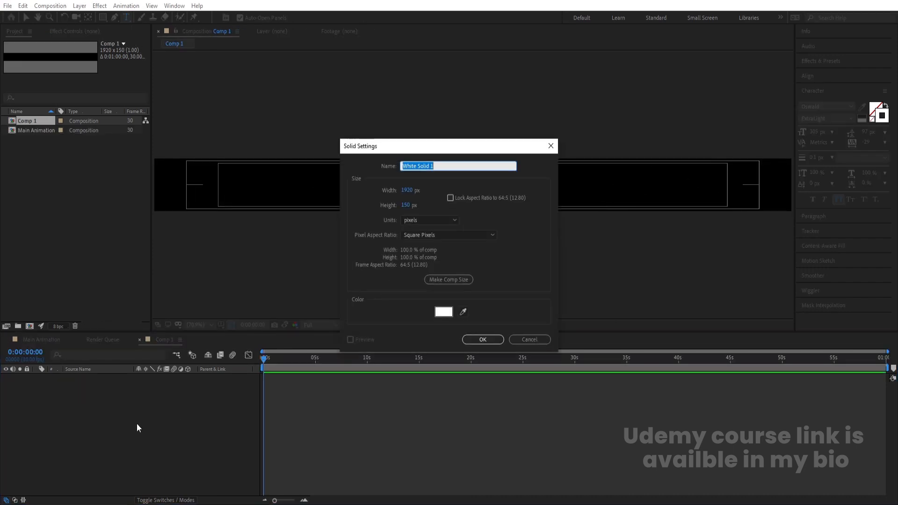
key(Return)
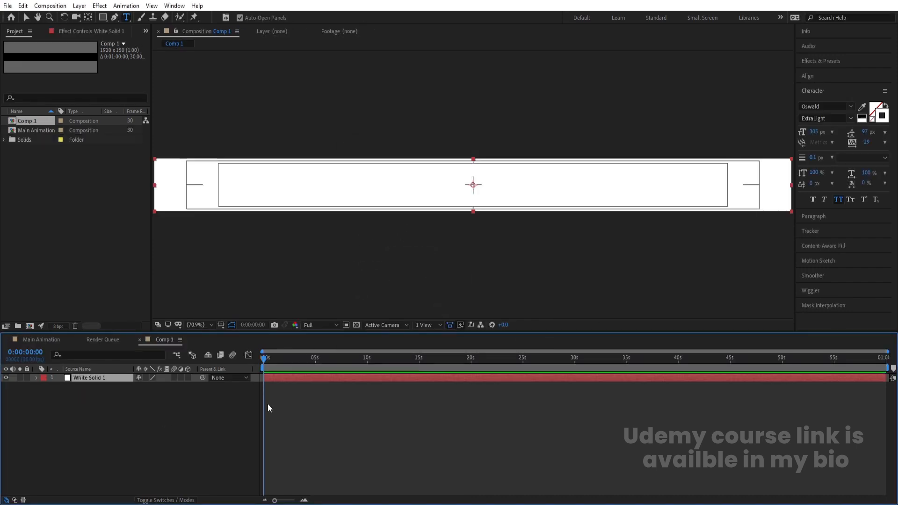
click(820, 63)
click(822, 72)
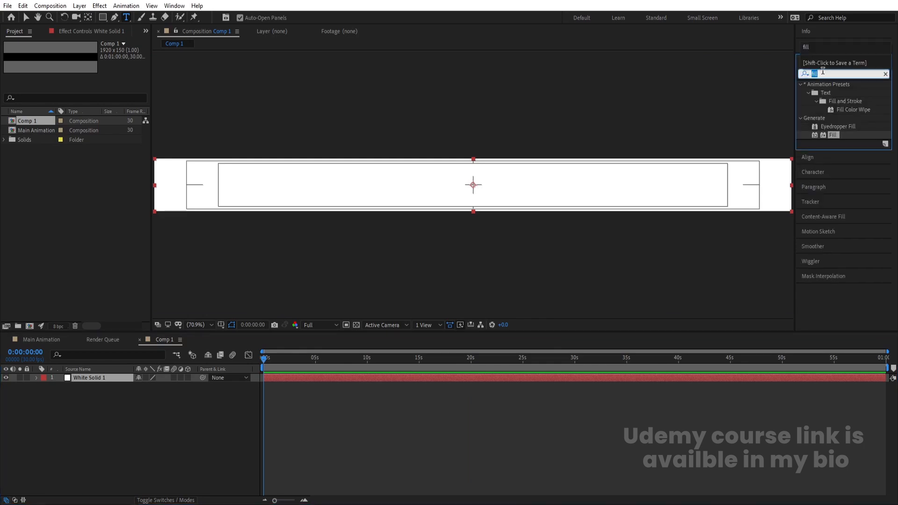
text(fract)
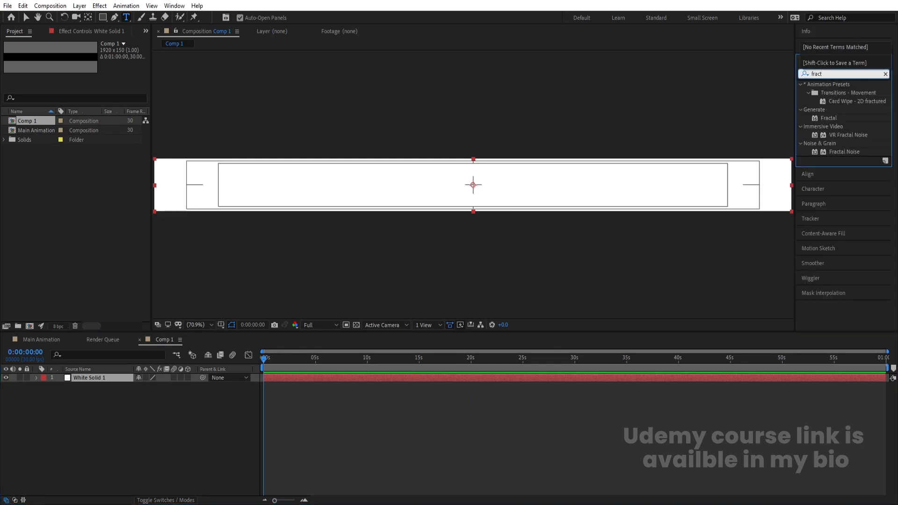
double_click(846, 152)
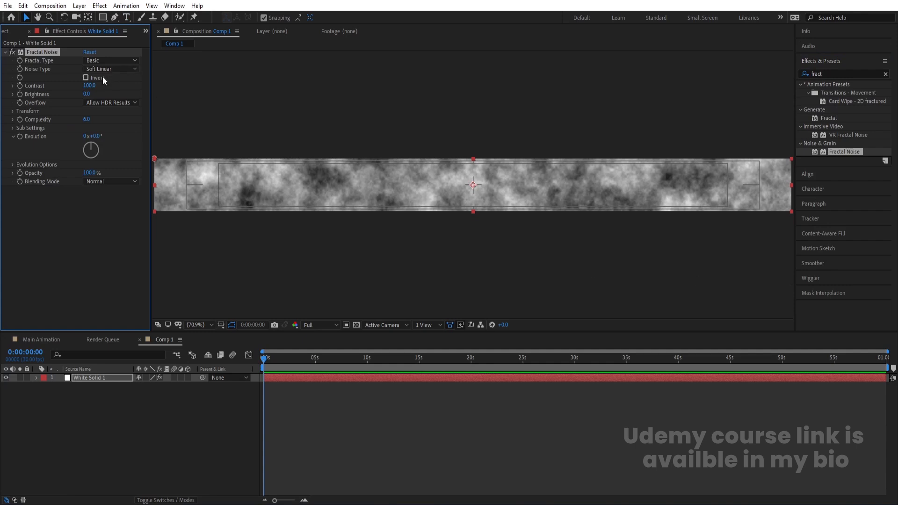
Step: Set the Fractal Noise contrast to 150 and its brightness to -10
text(136)
key(Return)
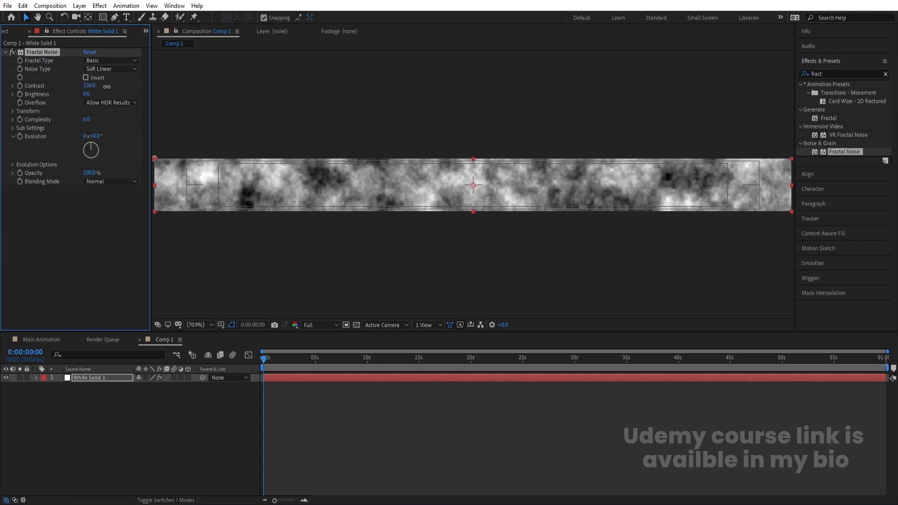
click(89, 86)
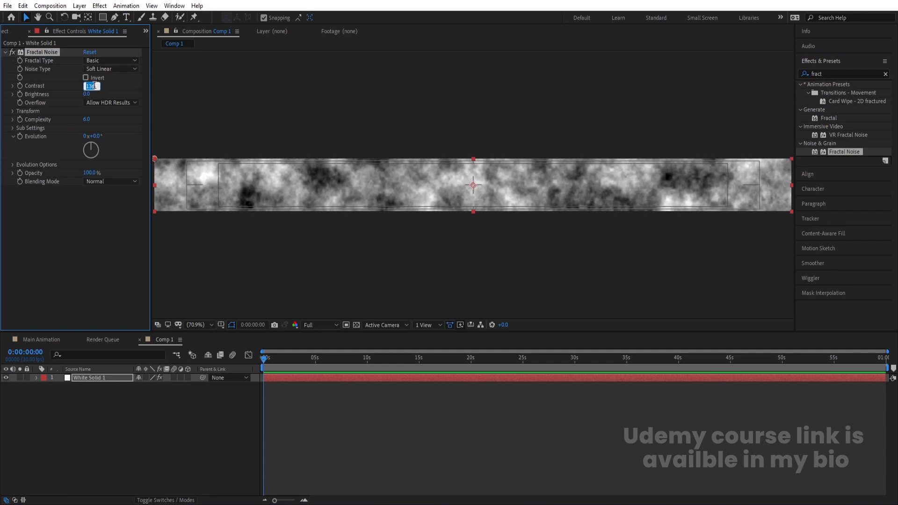
text(150)
click(86, 94)
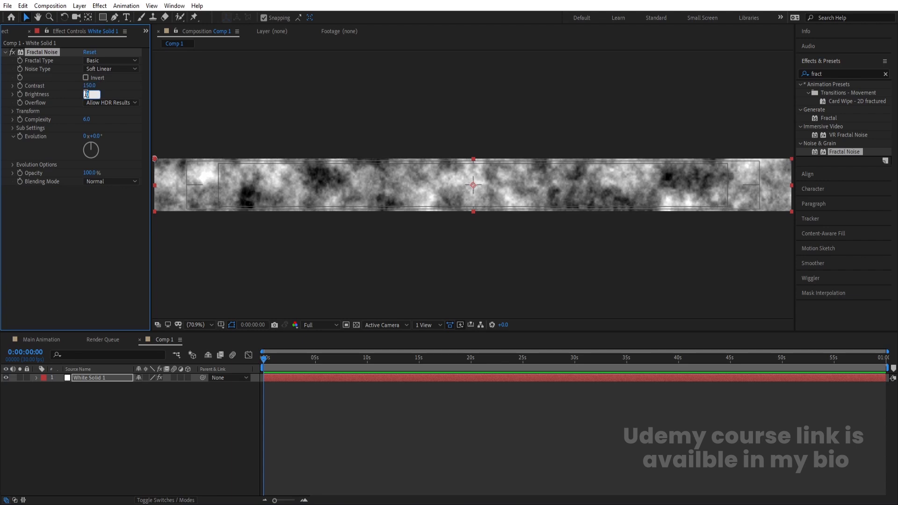
text(-50)
key(Return)
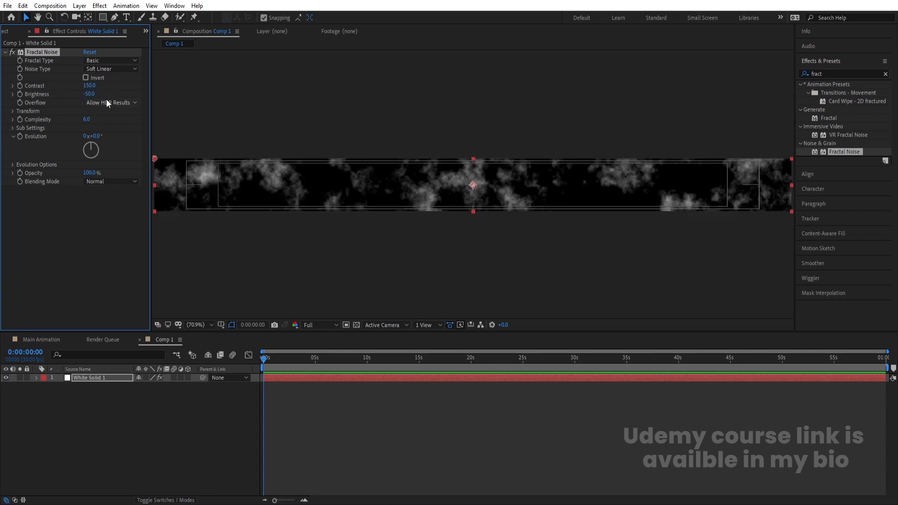
click(89, 94)
text(-10)
key(Return)
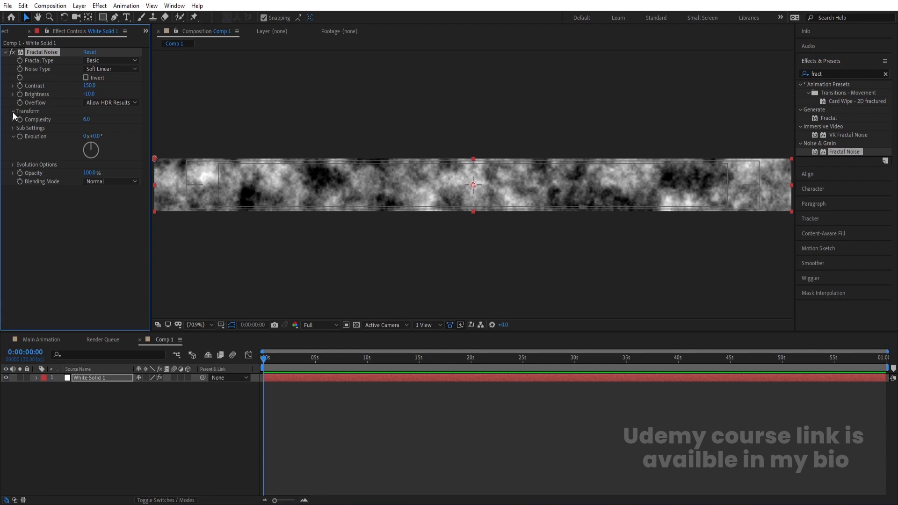
Step: Turn off uniform scaling in the Fractal Noise transform settings and set the scale width to 300
click(13, 112)
click(85, 129)
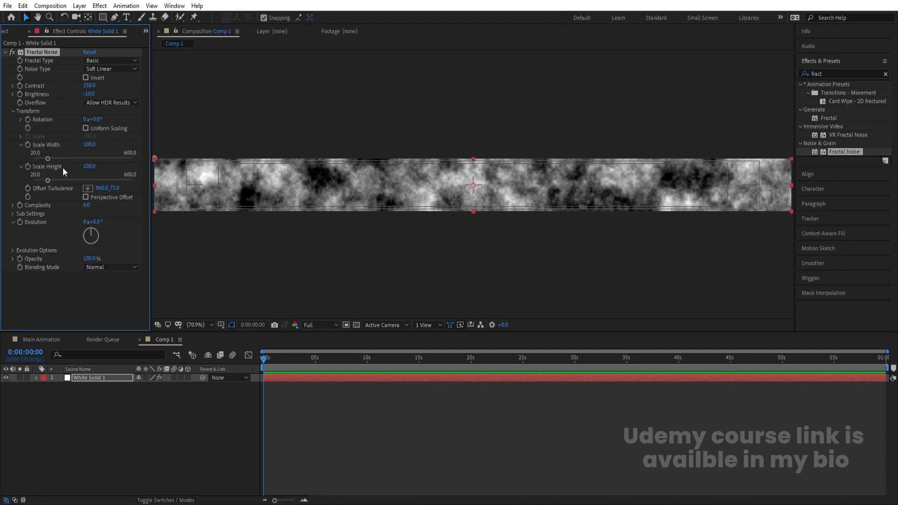
drag(50, 158, 70, 159)
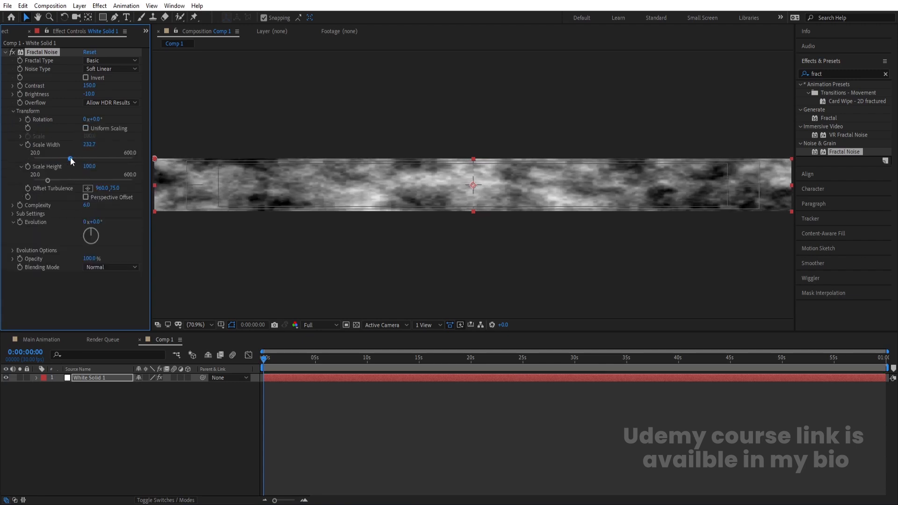
click(89, 145)
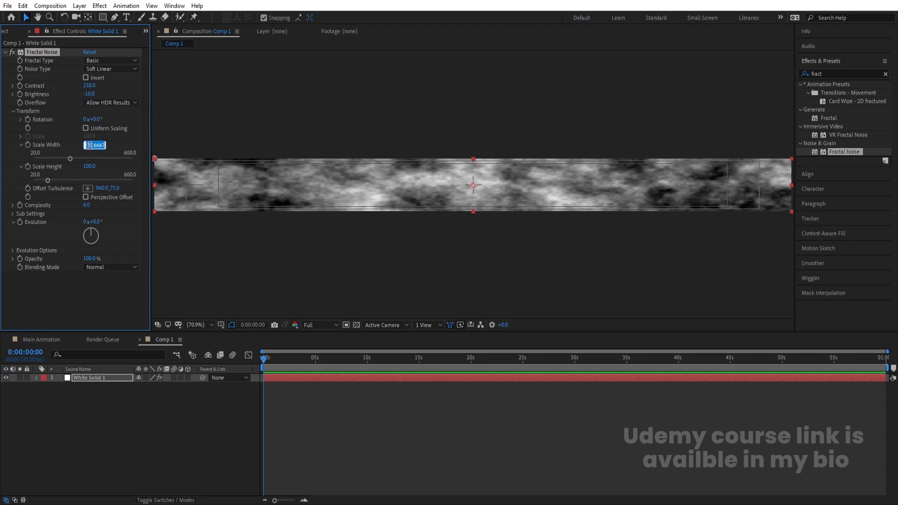
text(300)
key(Return)
Step: Stretch the noise into thin horizontal streaks by setting its scale height to 15 and scale width to 3000
drag(48, 179, 34, 181)
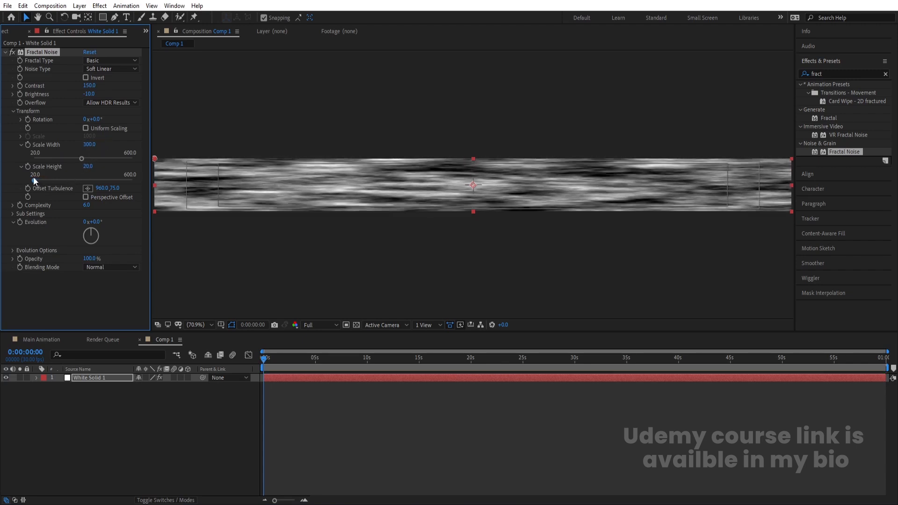
drag(88, 167, 79, 169)
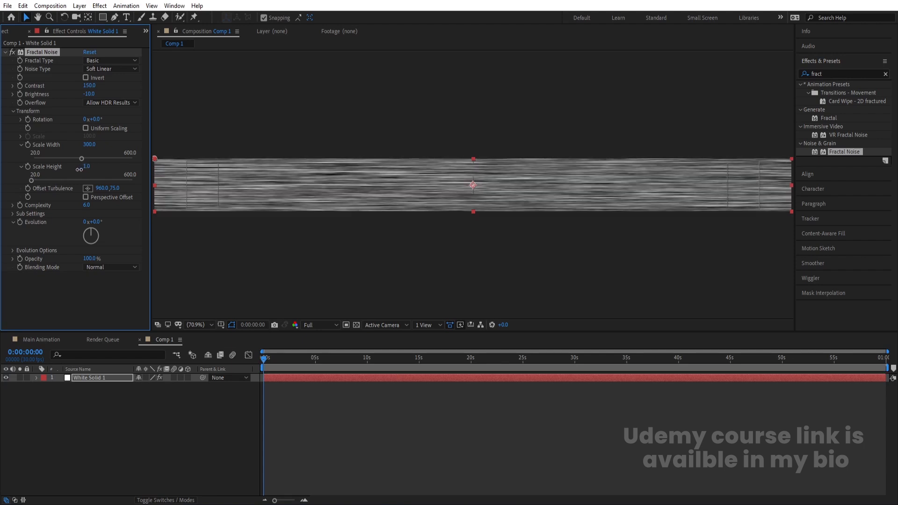
click(87, 168)
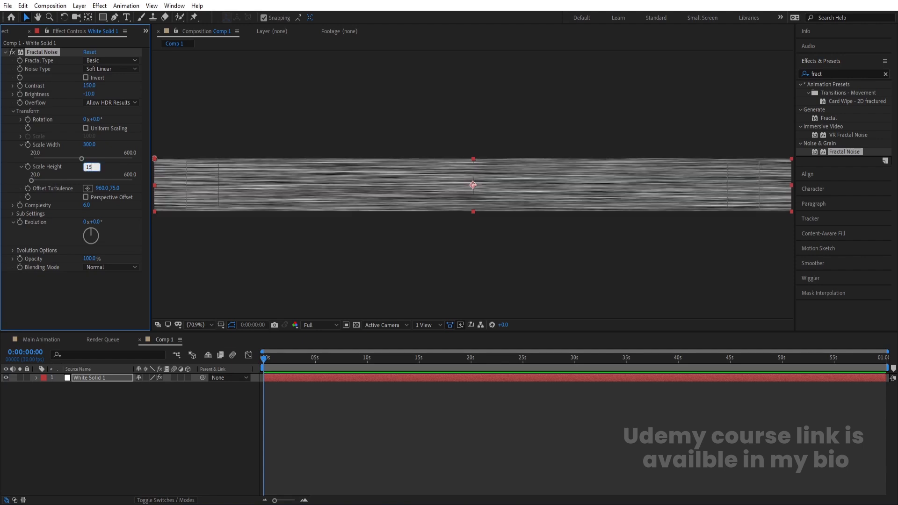
key(Return)
click(89, 145)
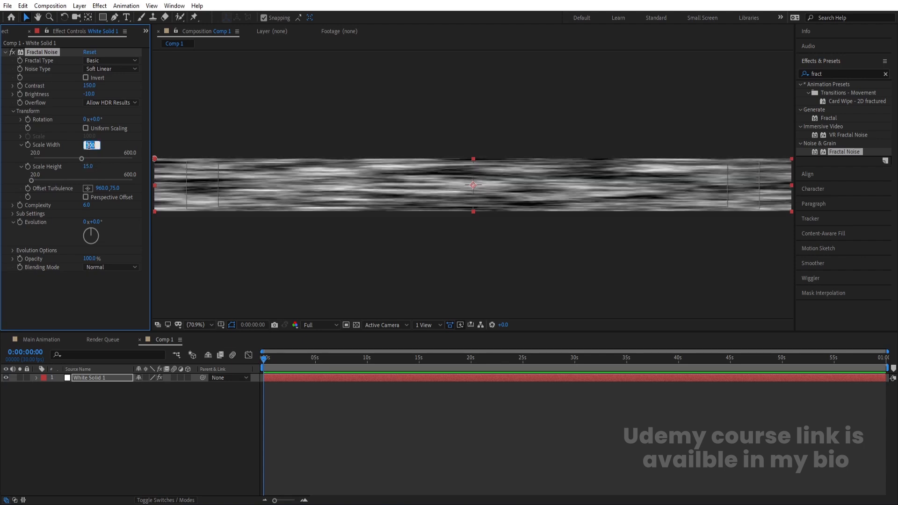
key(Return)
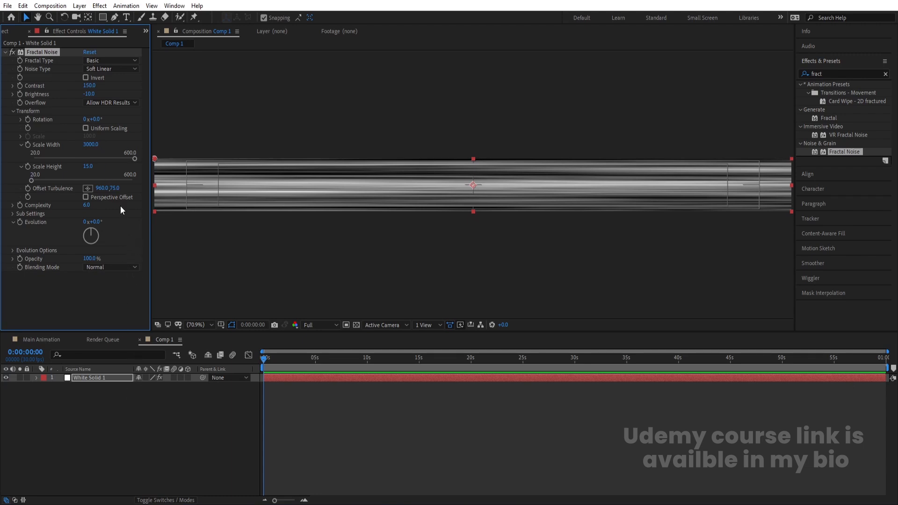
Step: Add the expression time*90 to the Fractal Noise Evolution and preview the moving streaks
alt+click(21, 222)
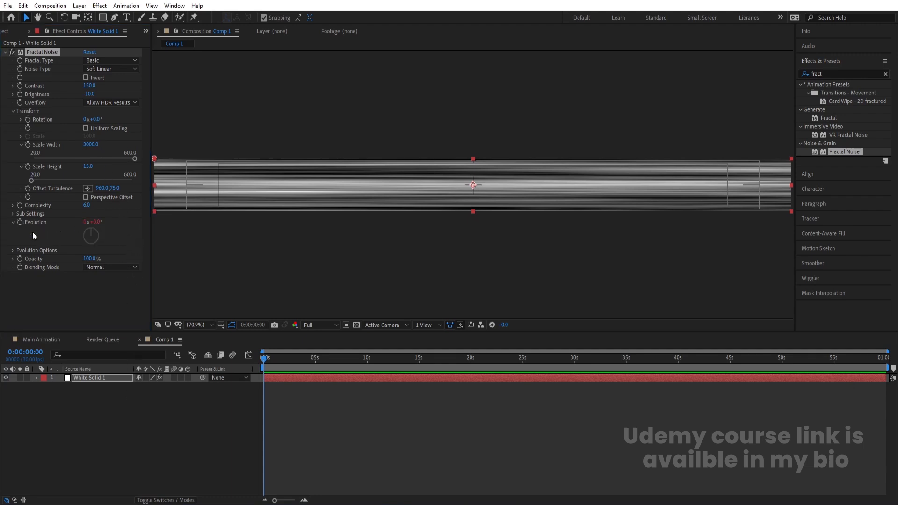
text(time)
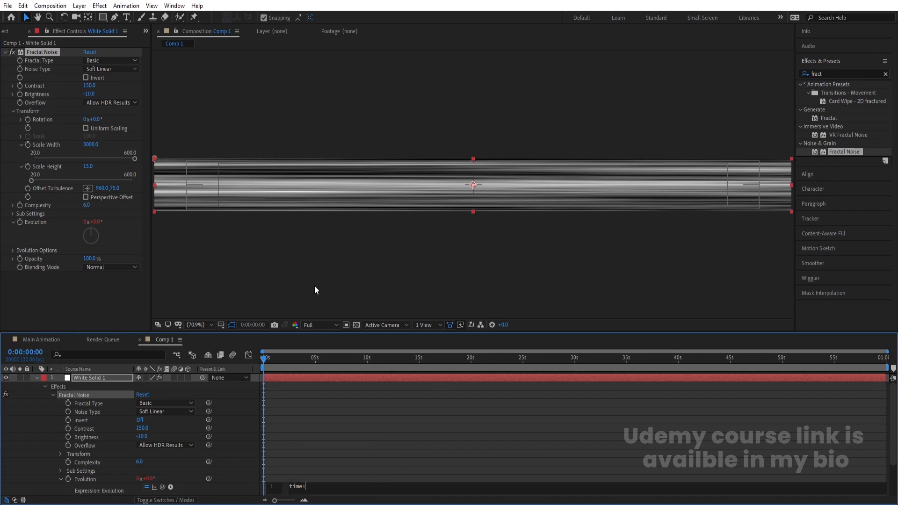
text(*90)
click(332, 427)
key(space)
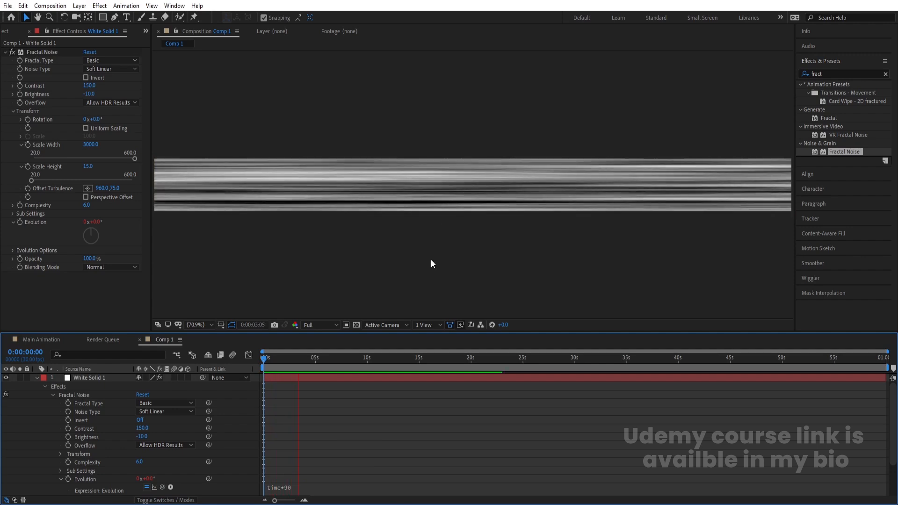
Step: Return to the Main Animation composition and place Comp 1 in it as the layer above both DESIGN text layers
click(44, 376)
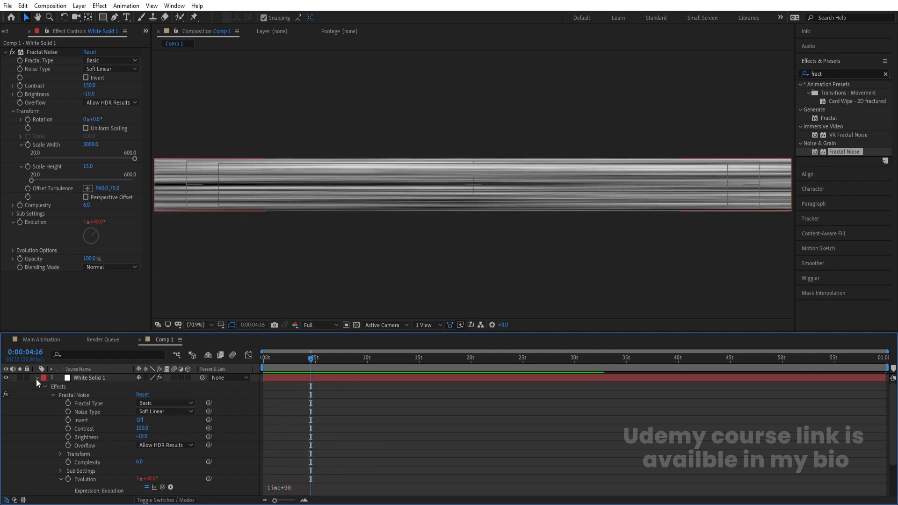
click(37, 379)
click(46, 339)
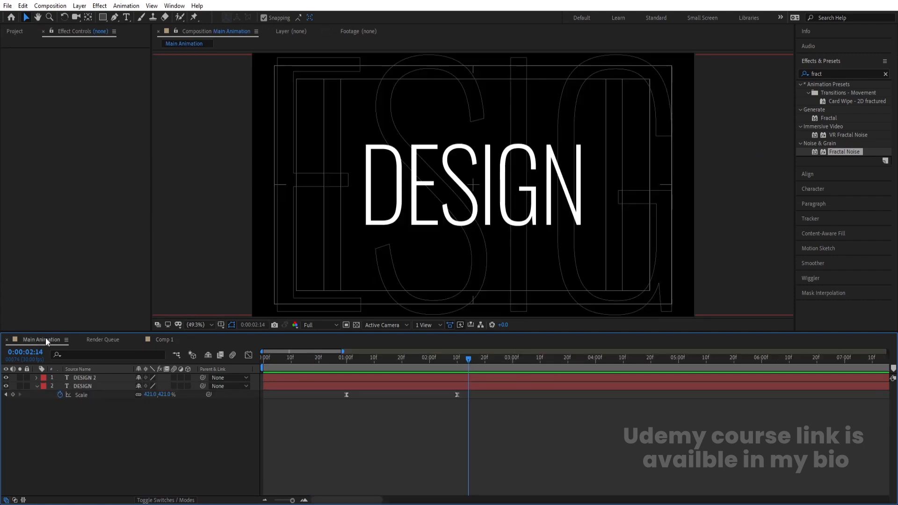
key(ctrl+0)
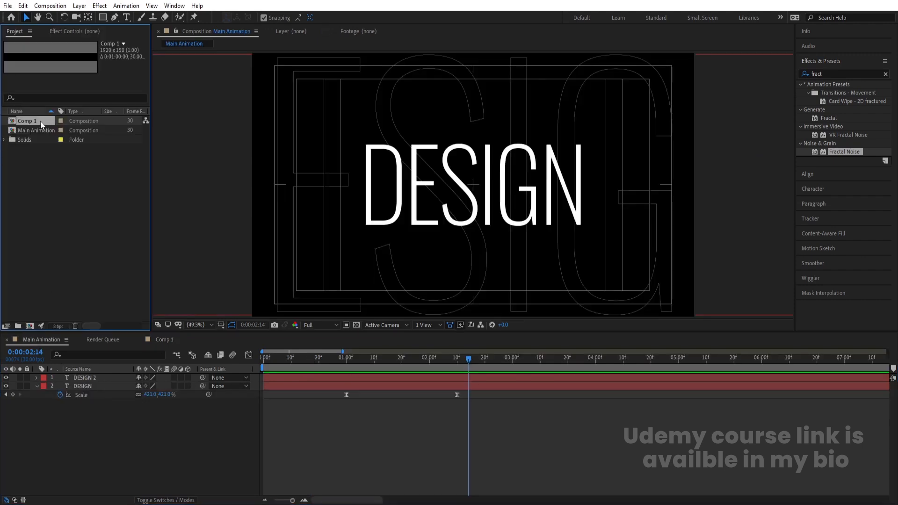
drag(39, 122, 87, 374)
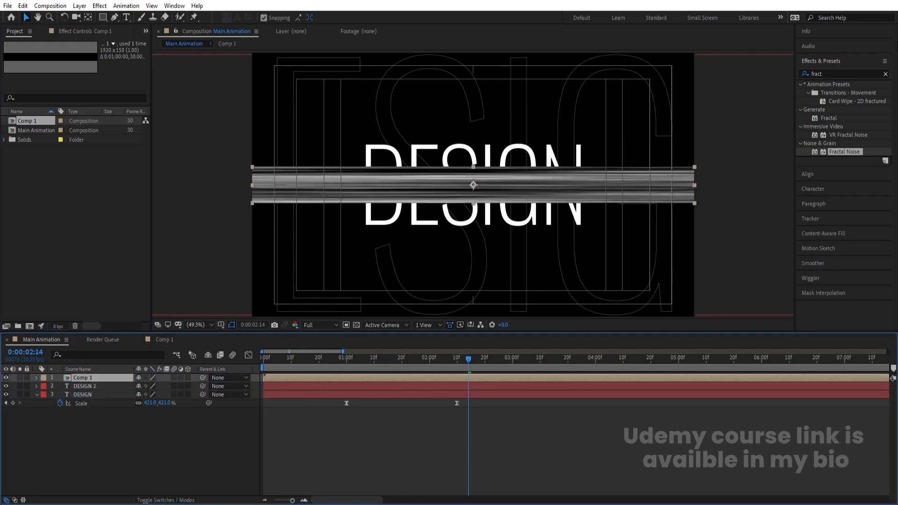
Step: Apply the Mesh Warp effect to the Comp 1 layer and set its rows to 1
double_click(837, 73)
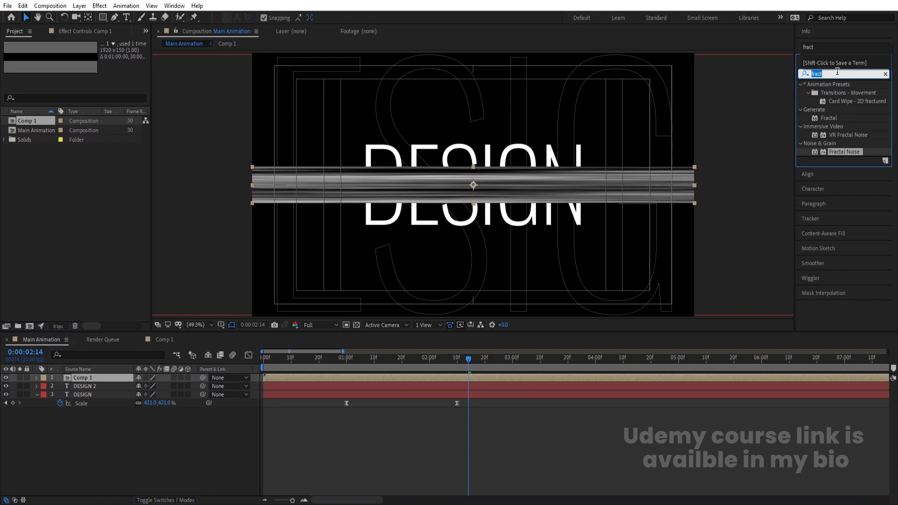
text(mesh)
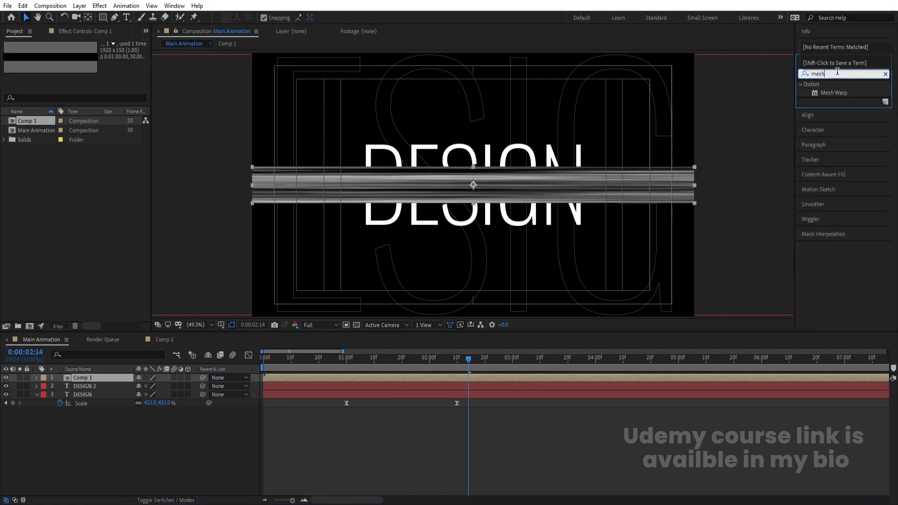
double_click(836, 94)
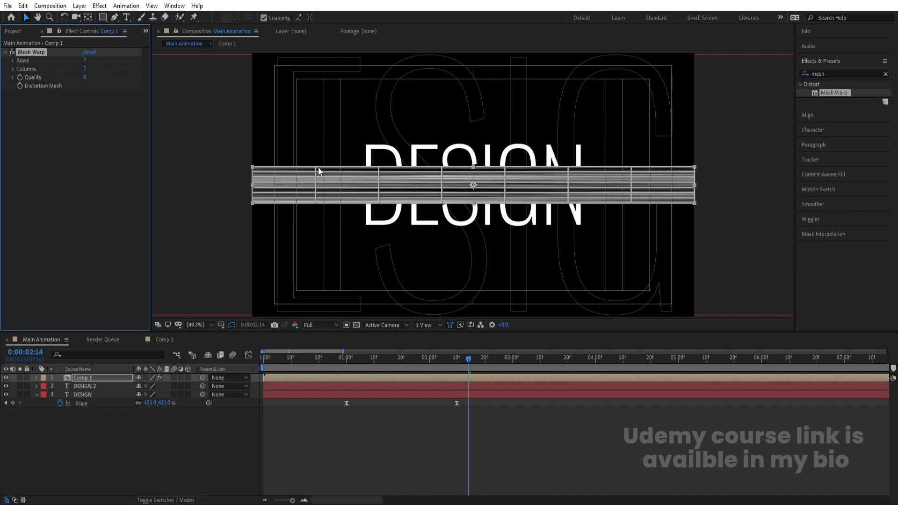
click(84, 61)
text(3)
key(Return)
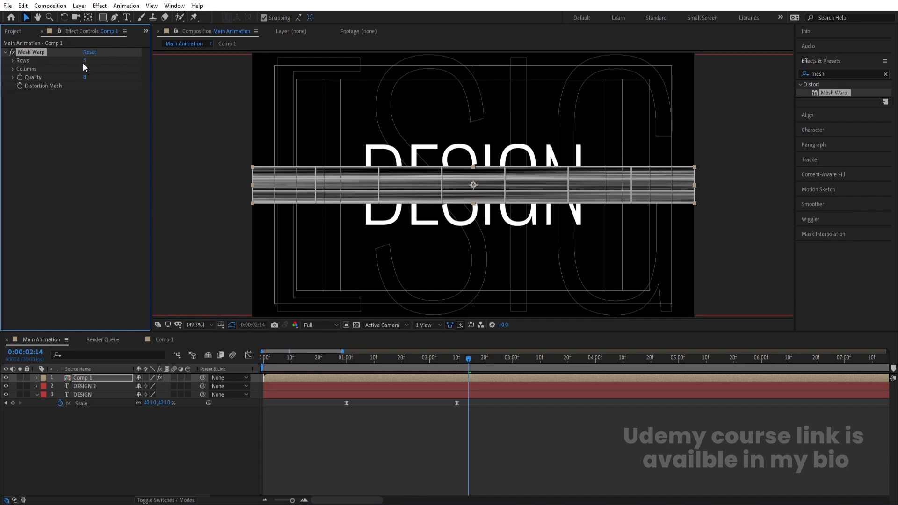
drag(85, 61, 73, 63)
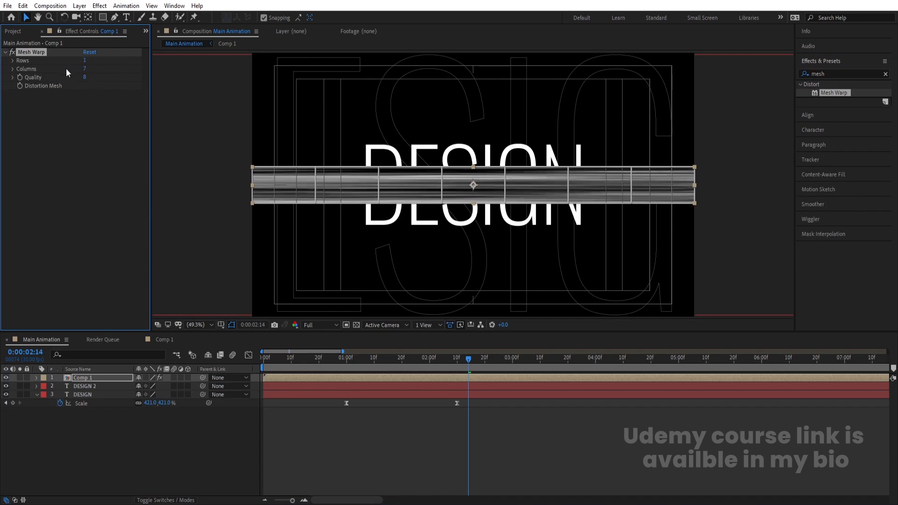
Step: Try bending the noise strip into a wave with the seven-column mesh, and undo the bends
click(316, 167)
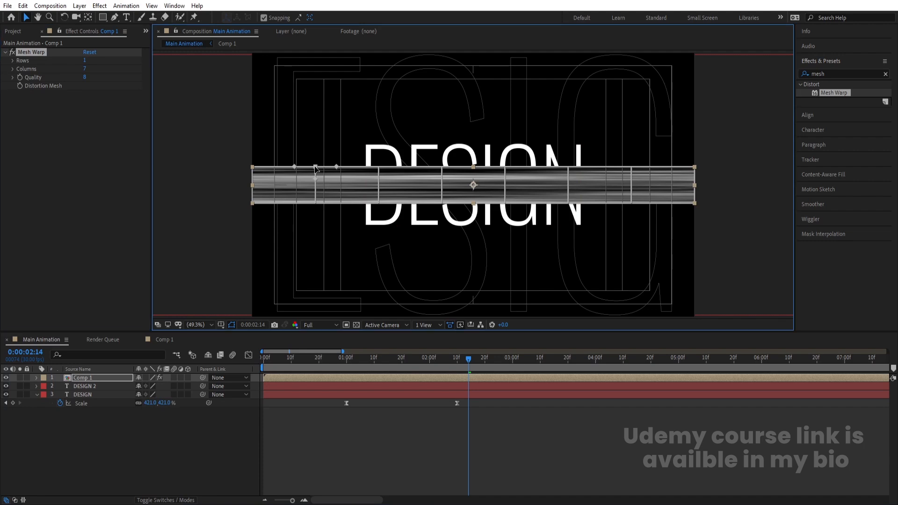
drag(315, 205, 314, 135)
click(379, 167)
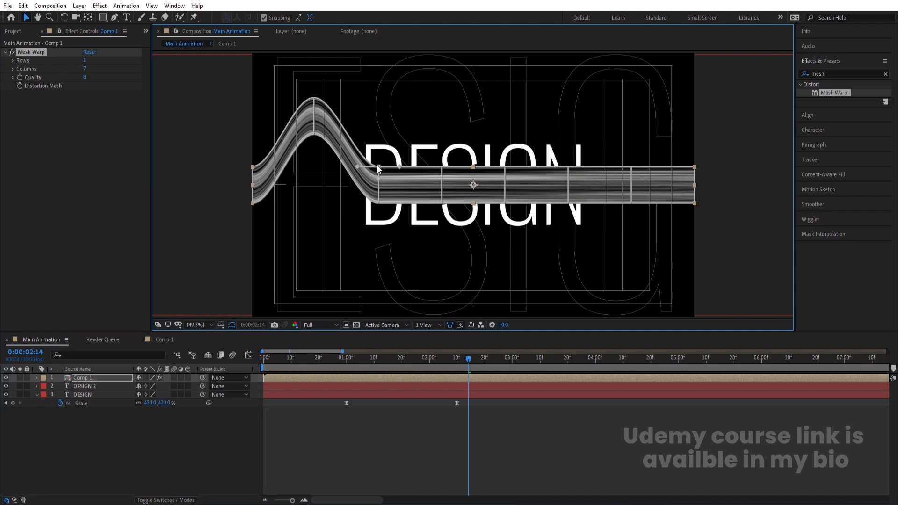
shift+click(379, 203)
drag(379, 204, 378, 270)
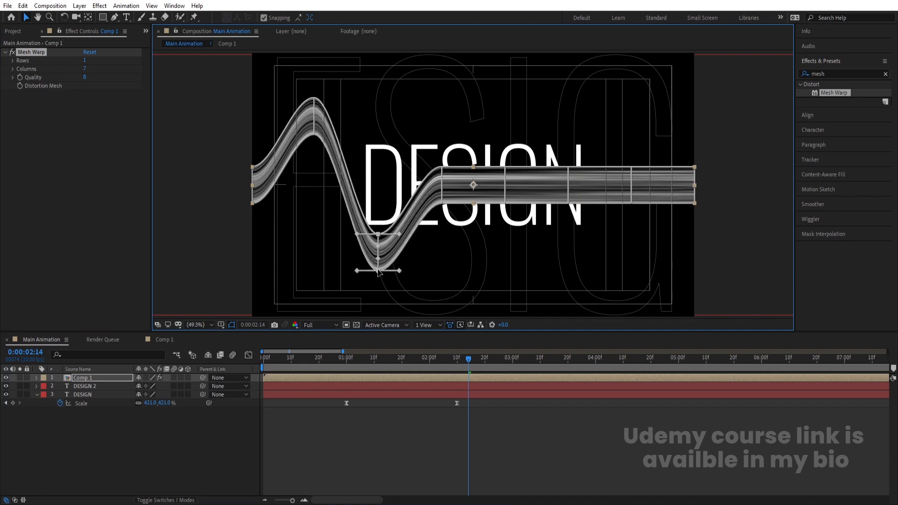
click(441, 167)
shift+click(442, 203)
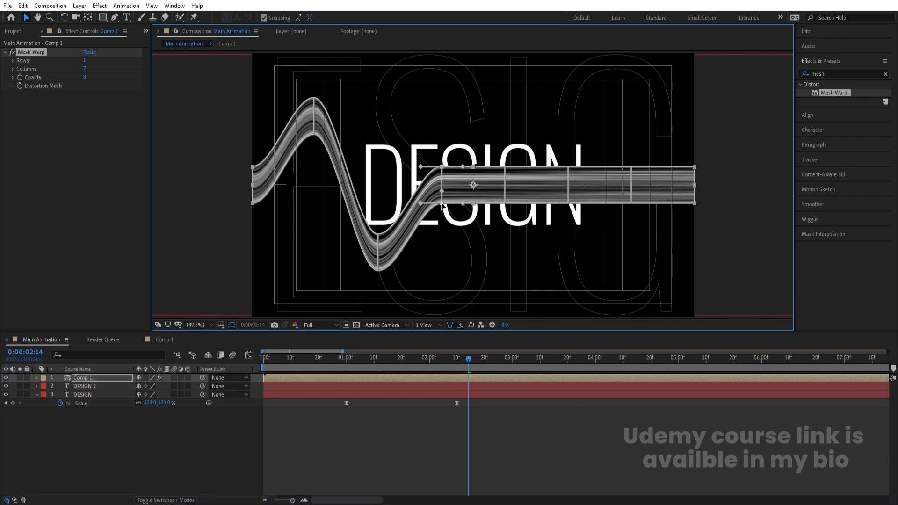
key(ctrl+z)
key(ctrl+z)
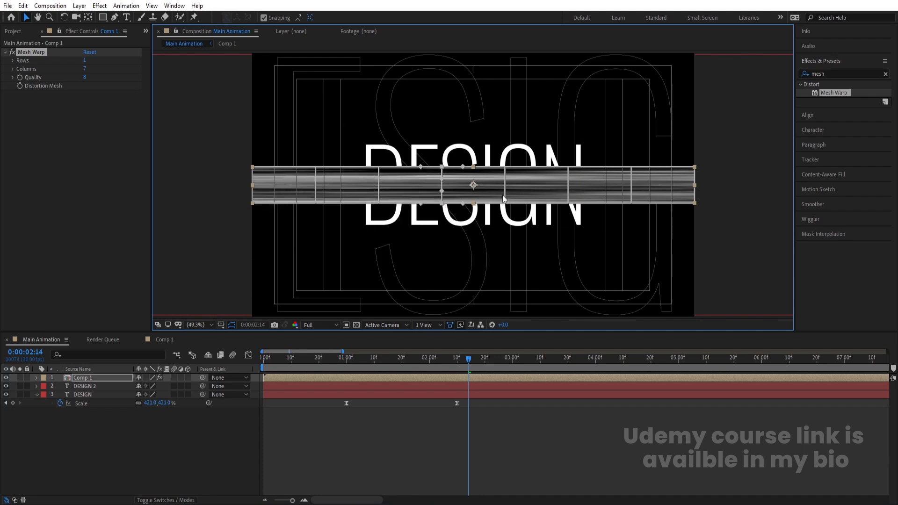
Step: Set the Mesh Warp columns to 4 and raise the first inner mesh column so the strip forms a crest
click(85, 69)
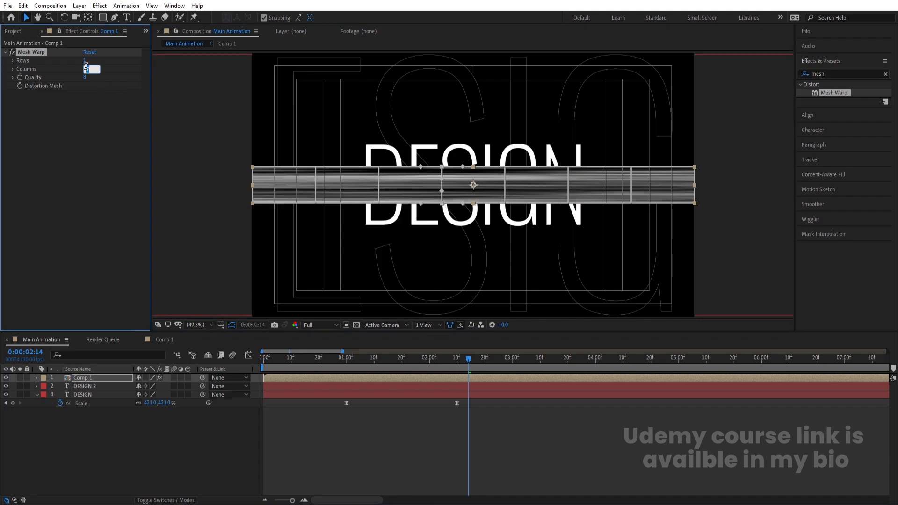
text(4)
key(Return)
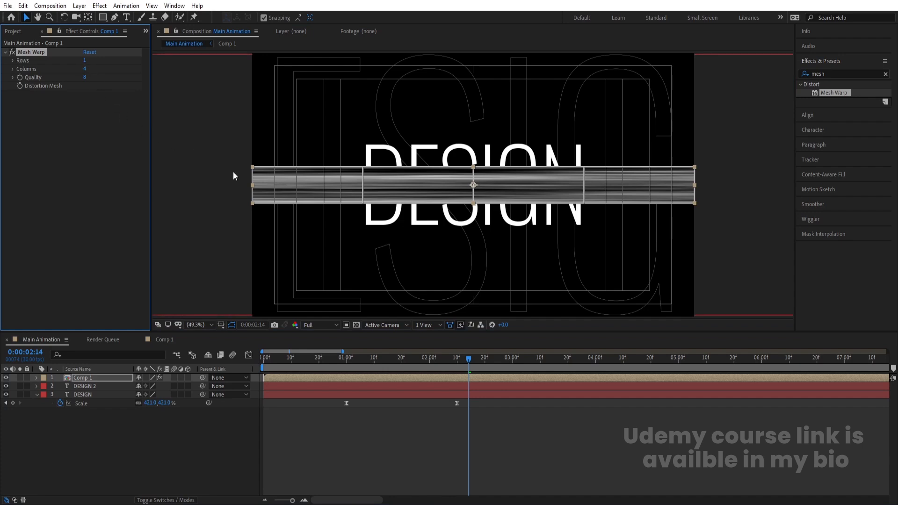
click(363, 168)
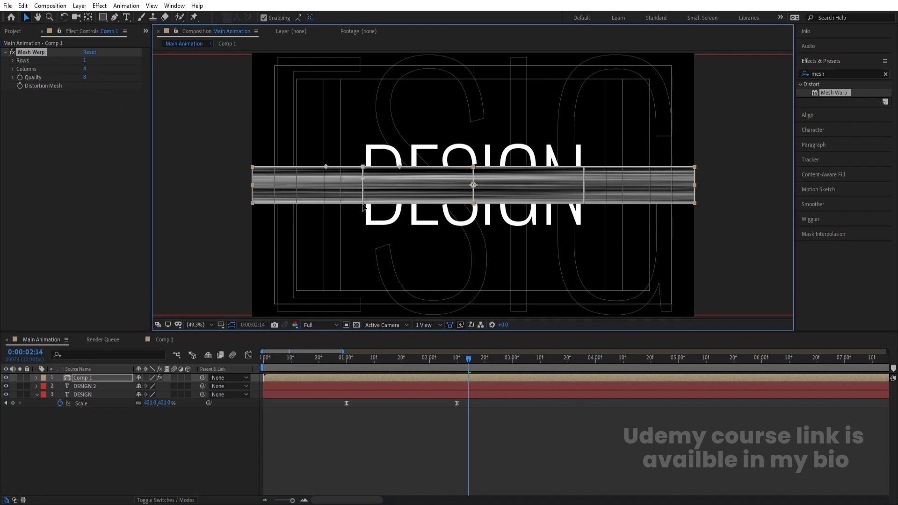
drag(366, 207, 366, 125)
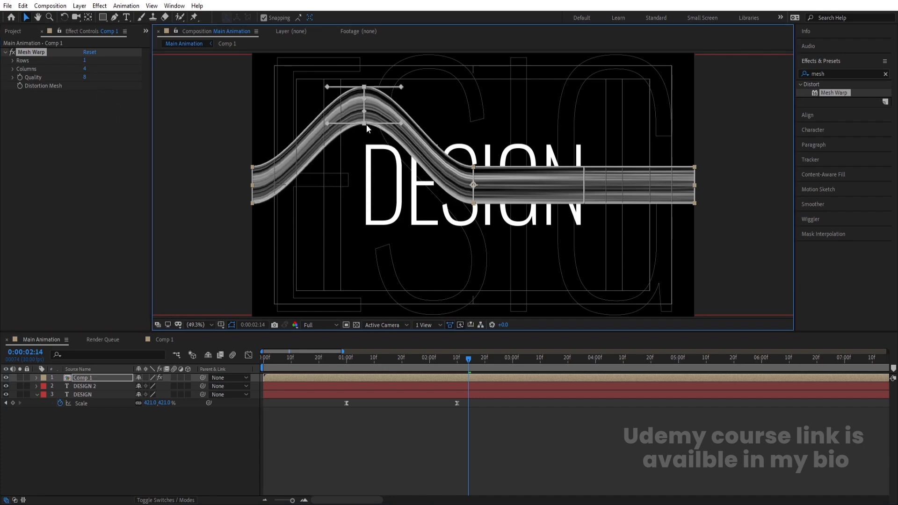
Step: Pull the strip's middle mesh column down into a trough and the third up into a second crest, then nudge that crest and the lower-right corner down
click(474, 166)
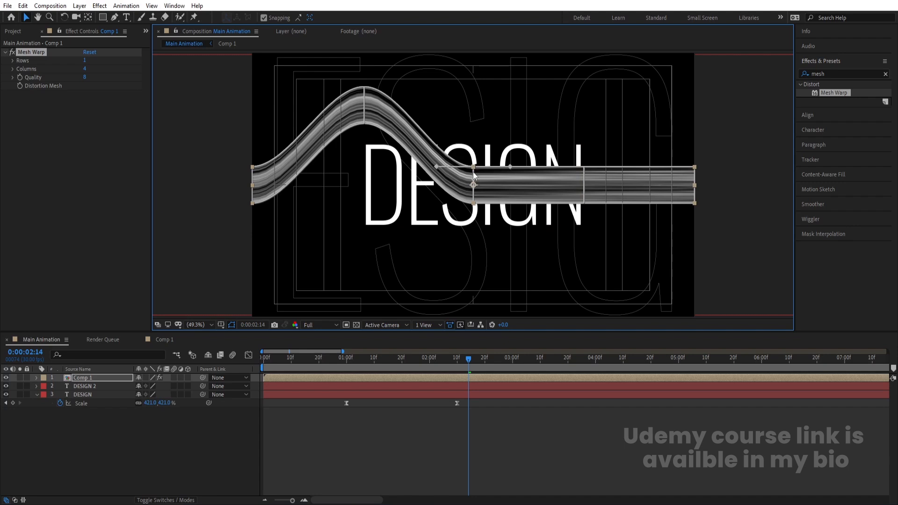
shift+click(474, 203)
drag(474, 205, 498, 273)
click(583, 166)
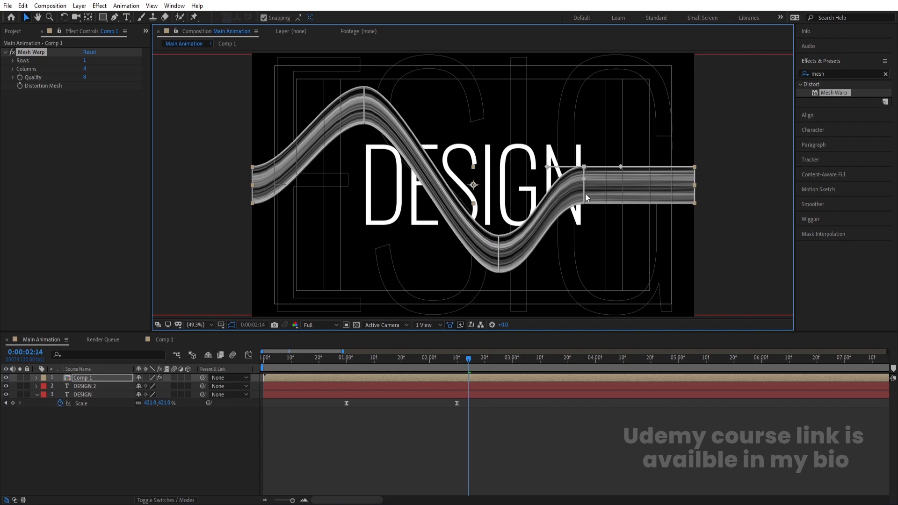
shift+click(584, 203)
drag(586, 206, 591, 135)
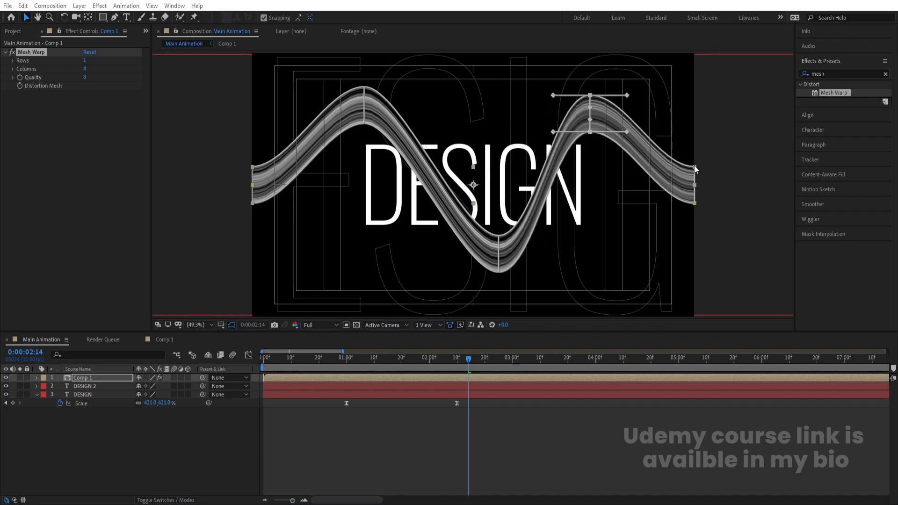
shift+click(695, 204)
drag(695, 203, 701, 216)
Step: Widen the strip at the trough and second crest by moving the trough's lower mesh point down and the crest's upper point up
click(499, 272)
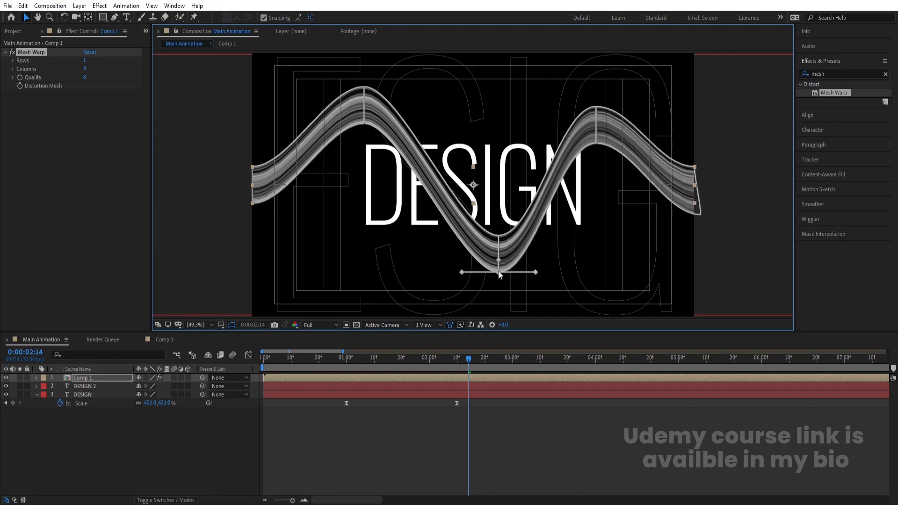
drag(499, 271, 500, 299)
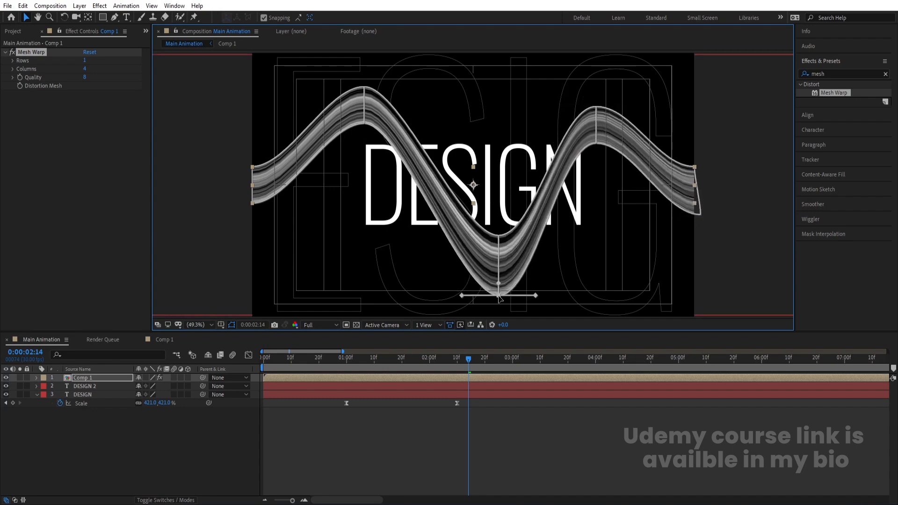
click(597, 109)
drag(597, 108, 597, 84)
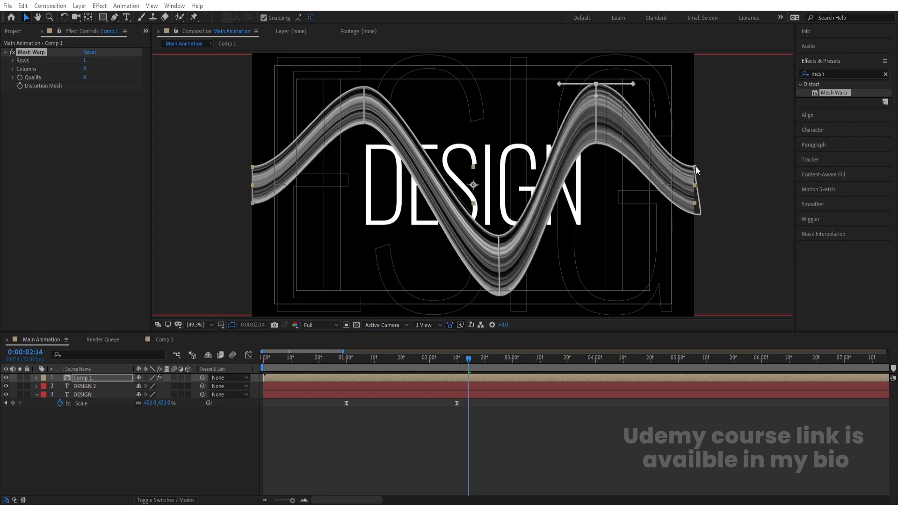
Step: Pull the warped strip's lower-right mesh corner further down and raise the upper point of the first crest
click(700, 217)
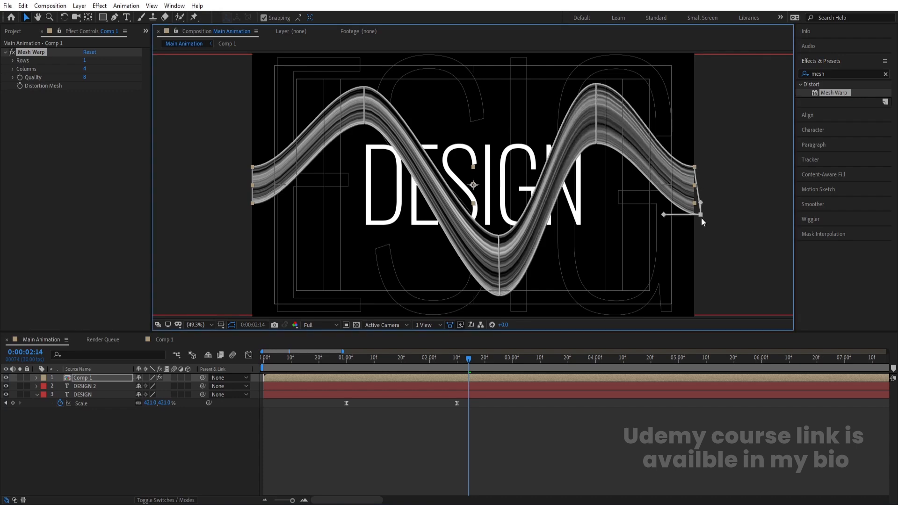
drag(700, 218, 702, 231)
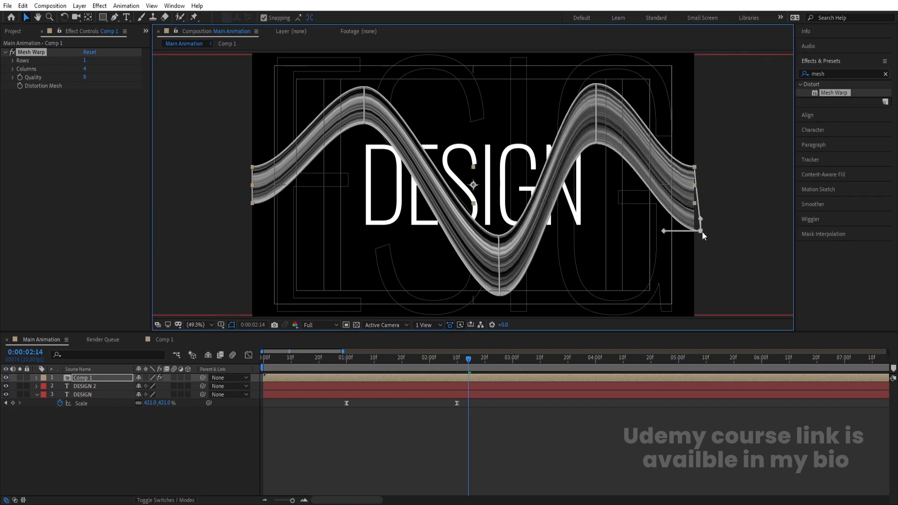
click(365, 87)
drag(365, 87, 365, 74)
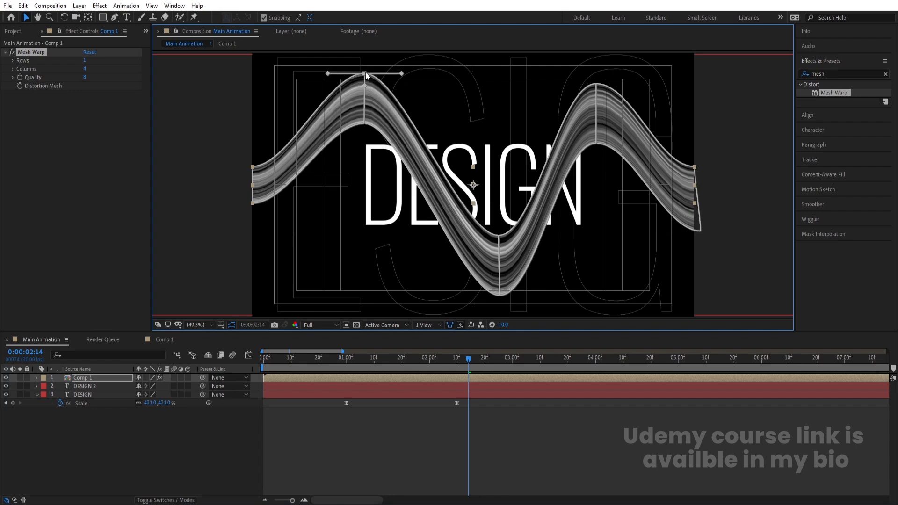
Step: Widen the strip's first rise by lowering its lower-left corner and moving the first crest's lower mesh point down and slightly left
click(252, 204)
drag(252, 204, 250, 217)
click(364, 124)
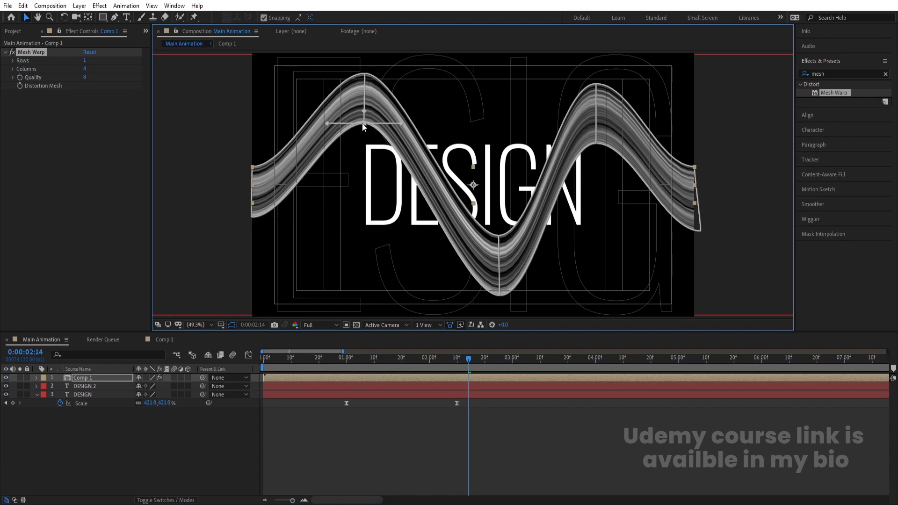
drag(366, 124, 356, 139)
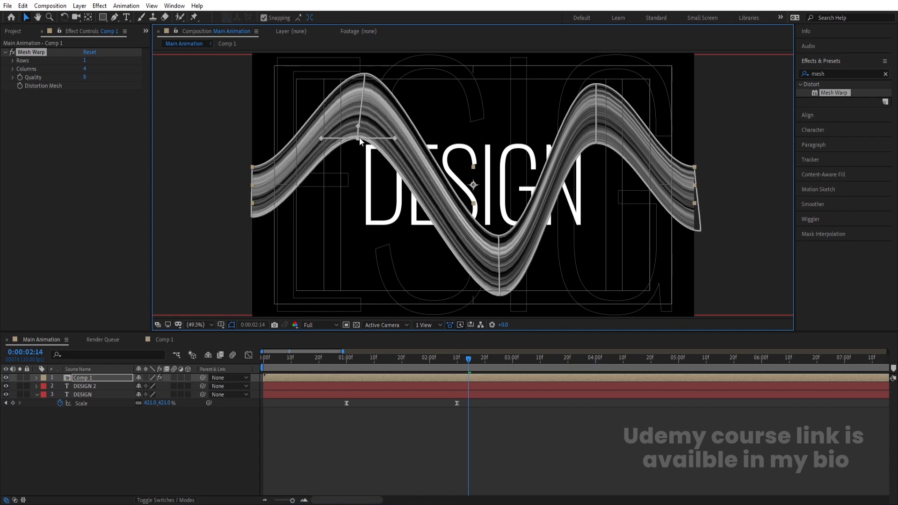
Step: Lower the first crest's upper mesh point and lengthen its right tangent, then lengthen the left tangent of the second crest's upper point
click(364, 75)
drag(364, 75, 444, 93)
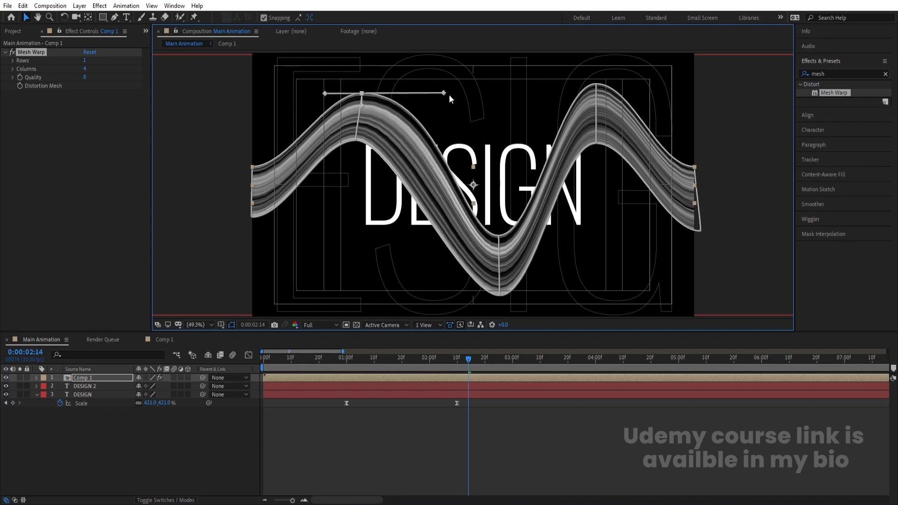
click(595, 85)
drag(560, 84, 524, 89)
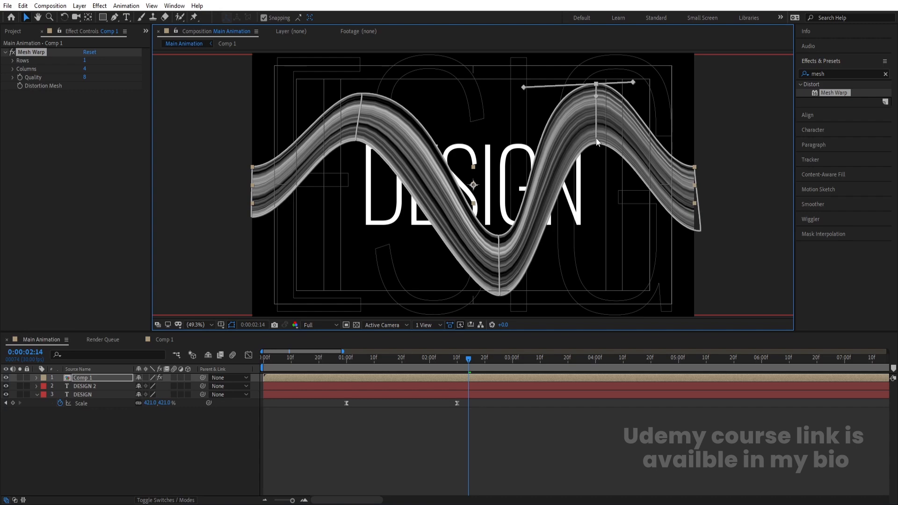
Step: Move the Comp 1 layer below DESIGN 2 so the text sits in front of the strip
click(128, 436)
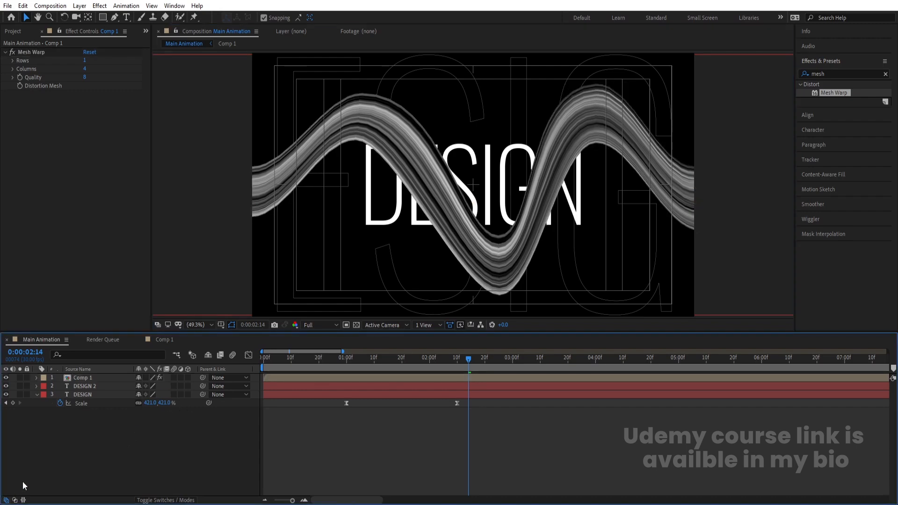
click(128, 377)
drag(89, 377, 94, 388)
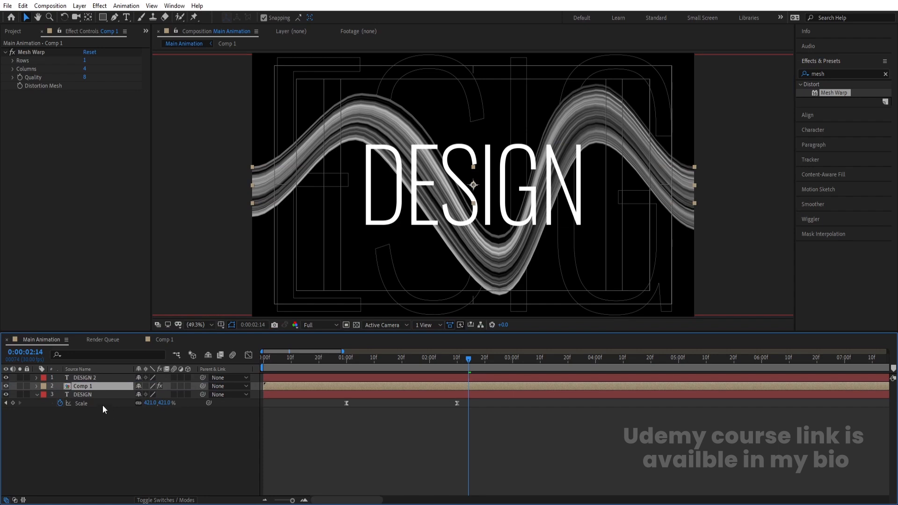
Step: Lower the strip's upper-left mesh corner and angle both left corners' tangents upward into a rounded arch
click(28, 51)
click(252, 166)
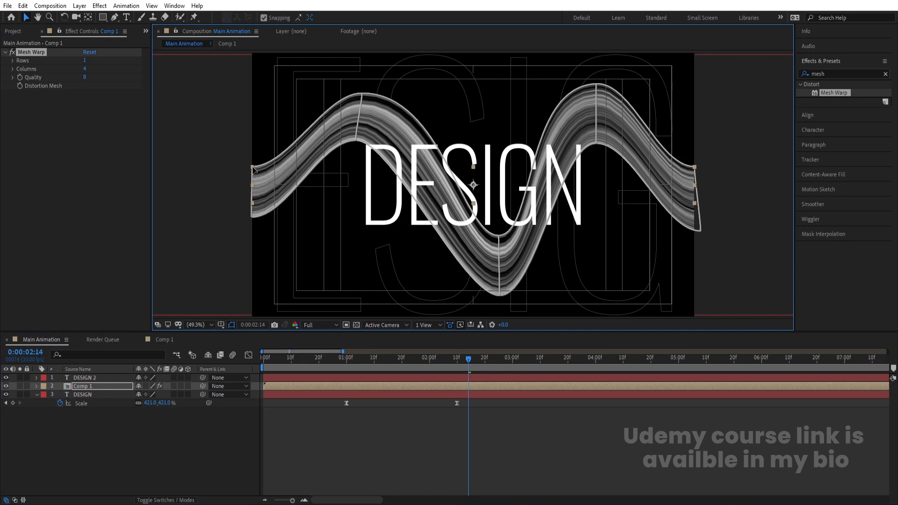
drag(253, 168, 281, 119)
click(250, 218)
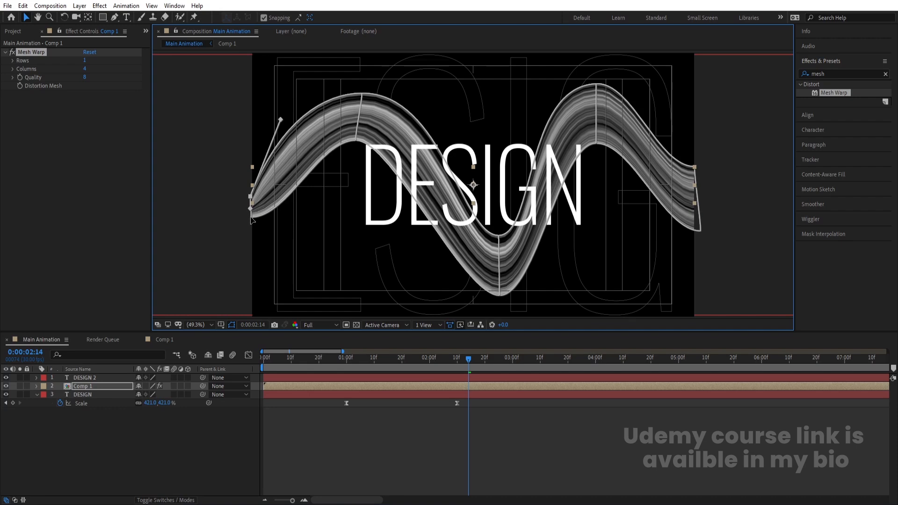
drag(290, 215, 292, 142)
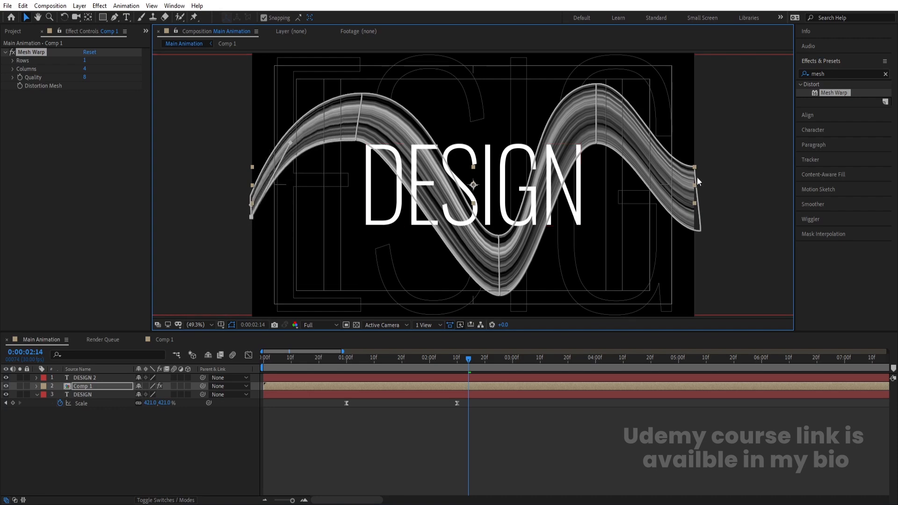
Step: Angle the lower-right mesh corner's horizontal tangent upward and slightly adjust its vertical tangent
click(700, 231)
drag(663, 231, 676, 196)
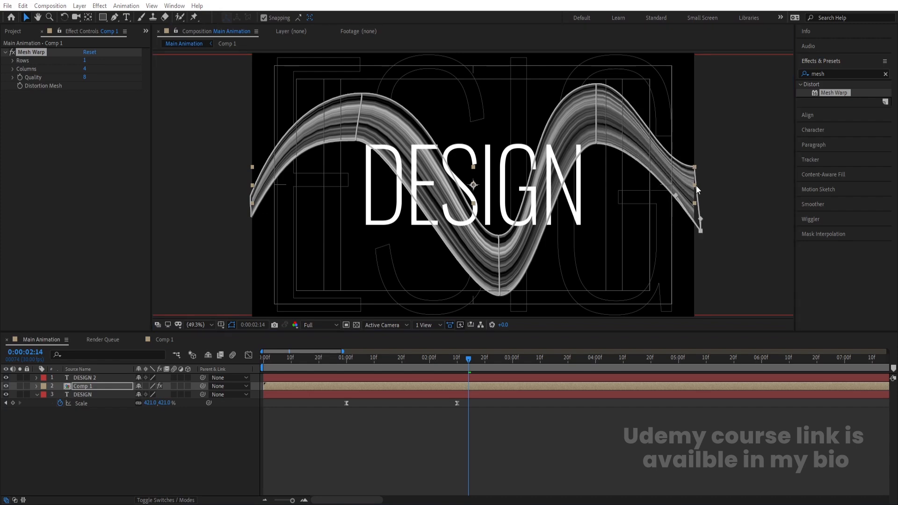
click(416, 403)
click(423, 385)
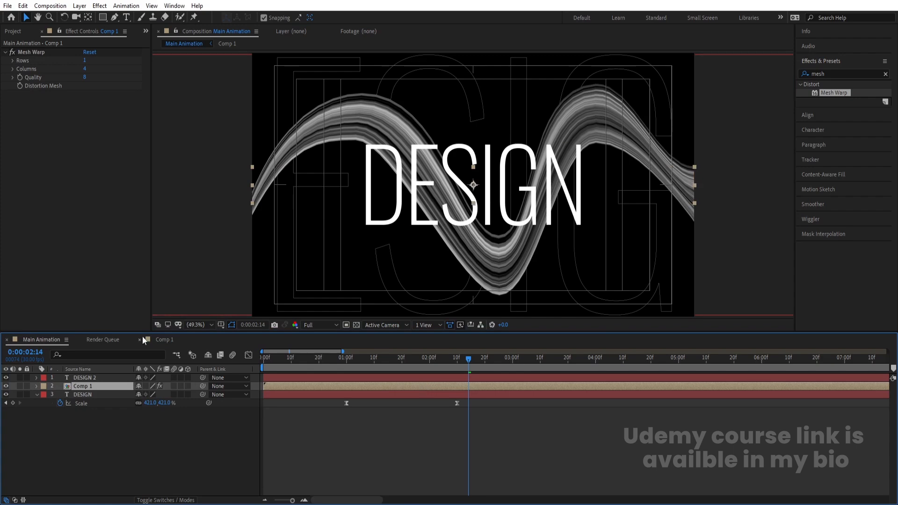
click(36, 52)
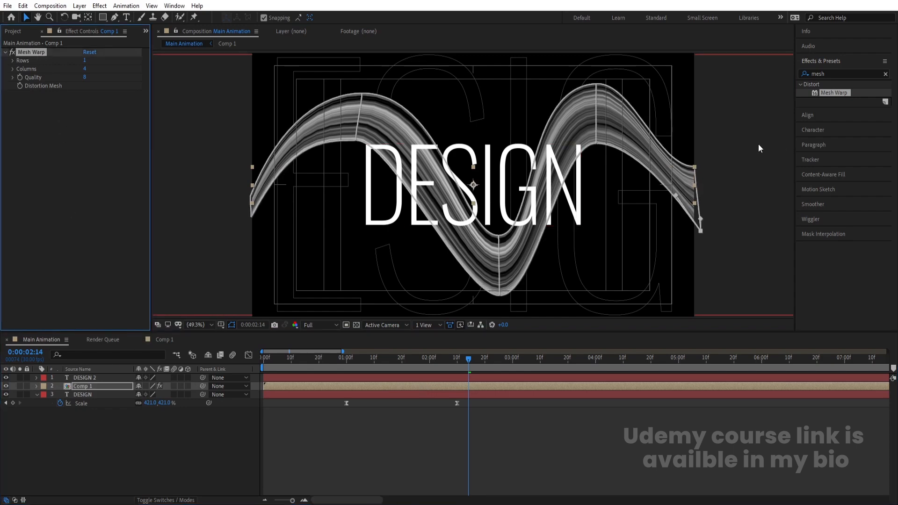
drag(695, 167, 702, 215)
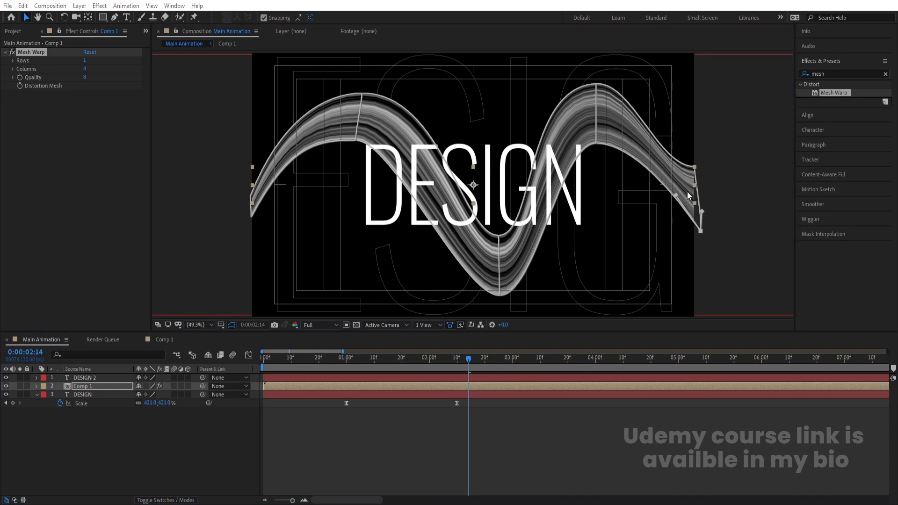
click(596, 83)
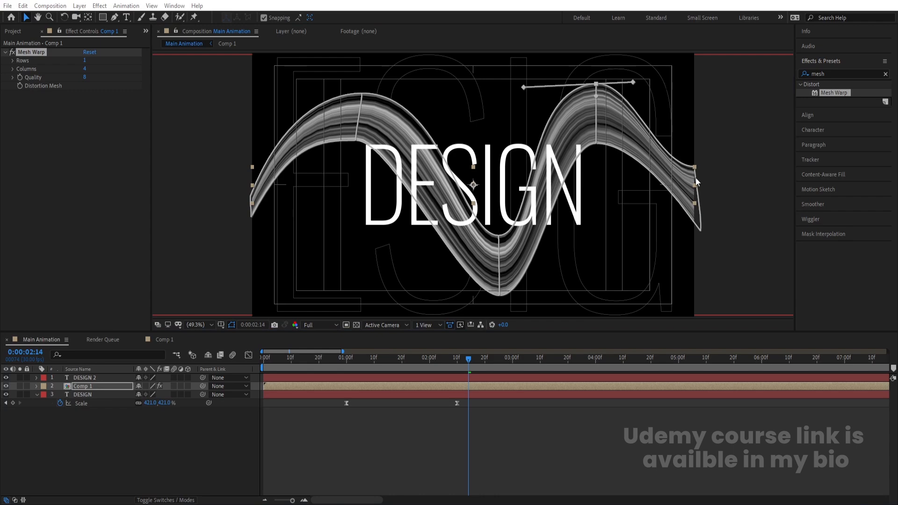
Step: Angle the tangent of the strip's upper-right mesh corner upward so the upper edge arches outward
click(488, 440)
key(/)
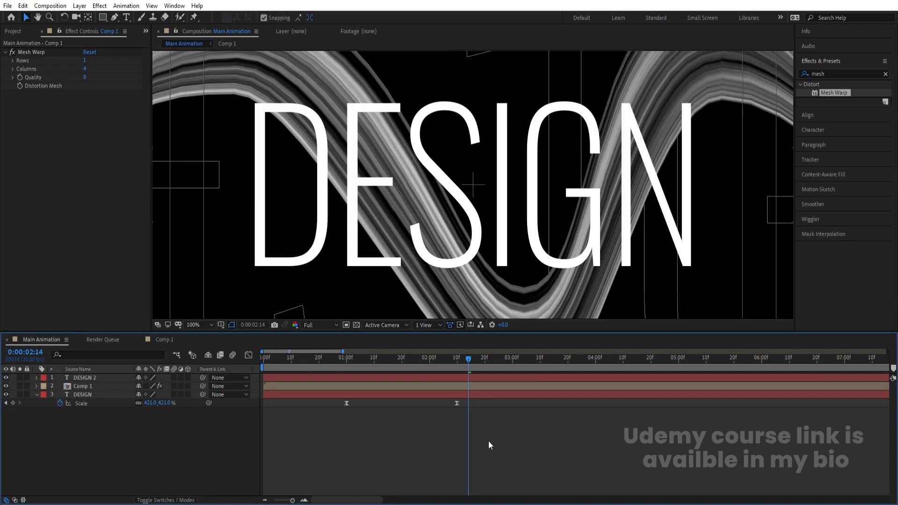
drag(676, 313, 366, 385)
click(99, 386)
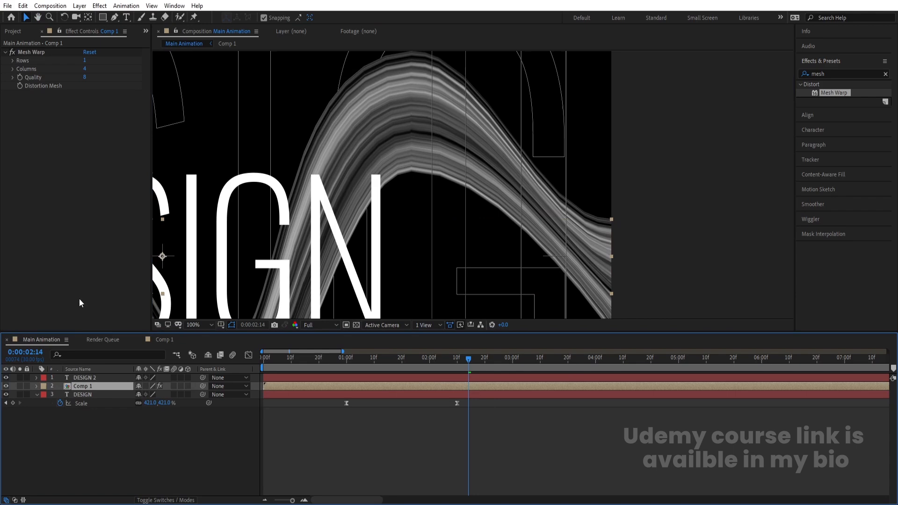
click(35, 52)
drag(609, 220, 539, 213)
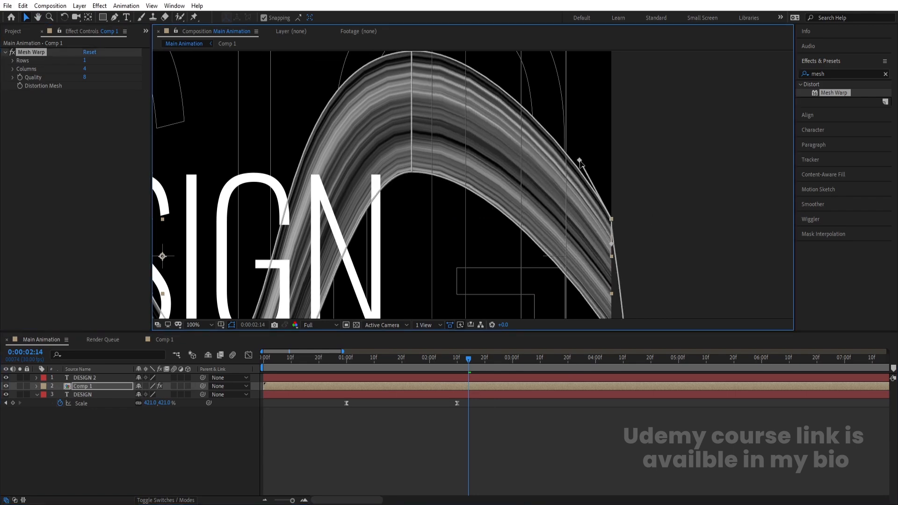
Step: Raise the strip's lower-right mesh corner to taper that end, and fit the whole composition in view
key(comma)
key(comma)
key(comma)
key(comma)
key(period)
key(period)
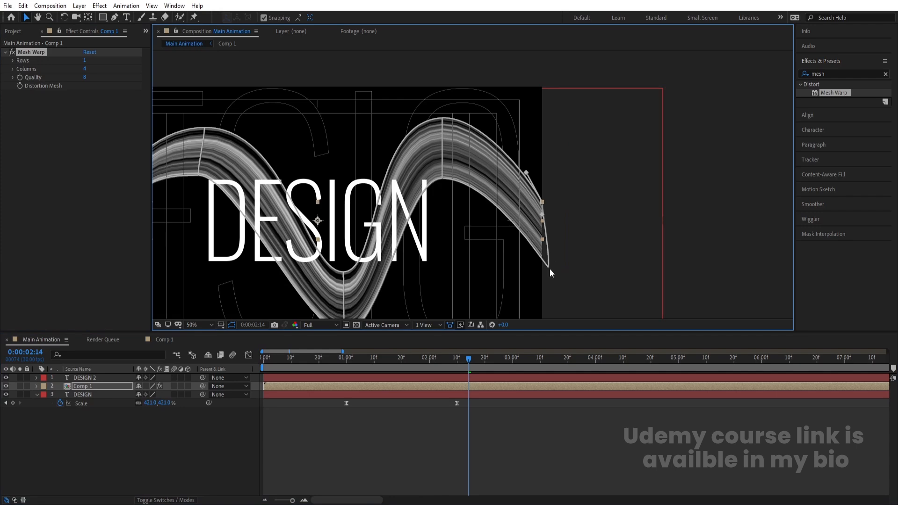
drag(546, 265, 548, 230)
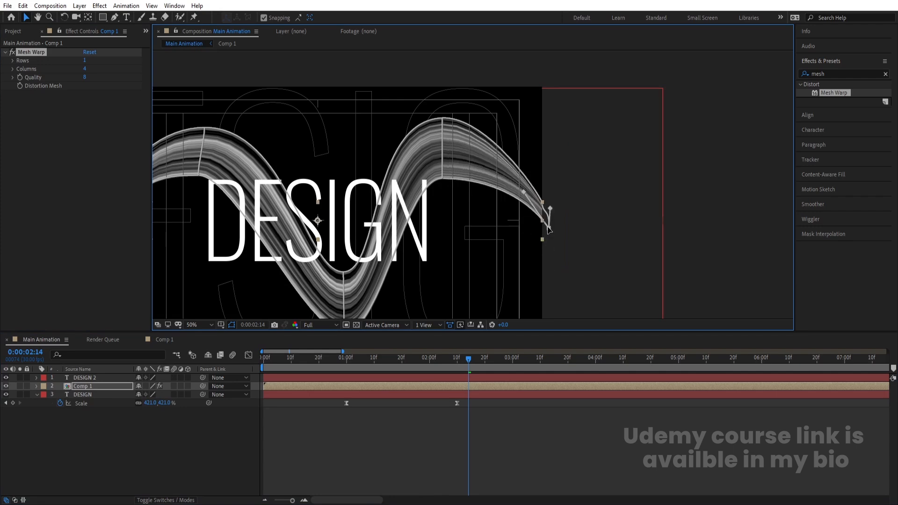
click(174, 432)
click(200, 319)
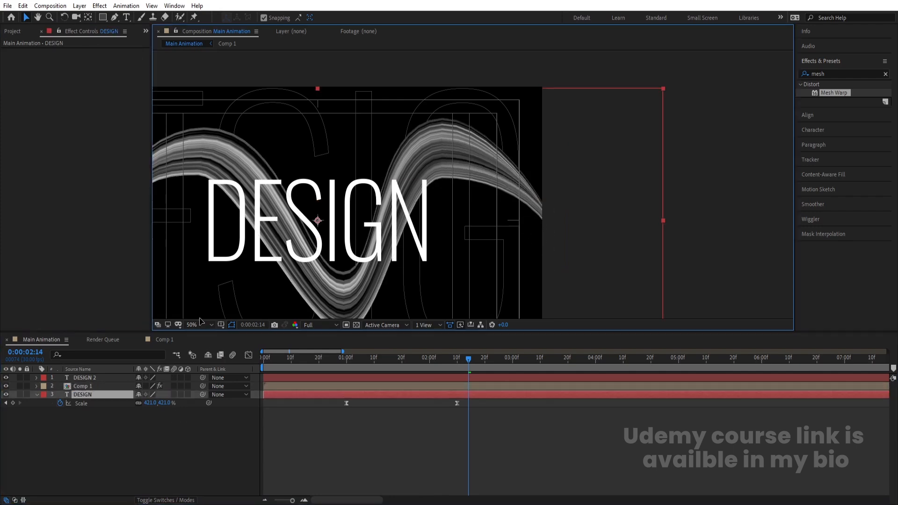
click(202, 324)
click(210, 154)
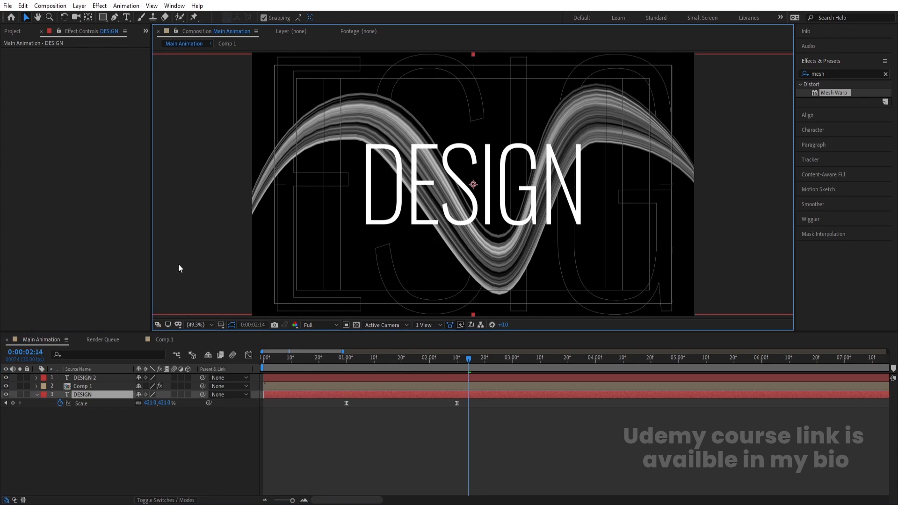
Step: Set Comp 1's Mesh Warp quality to 10 and its columns to 31
click(85, 388)
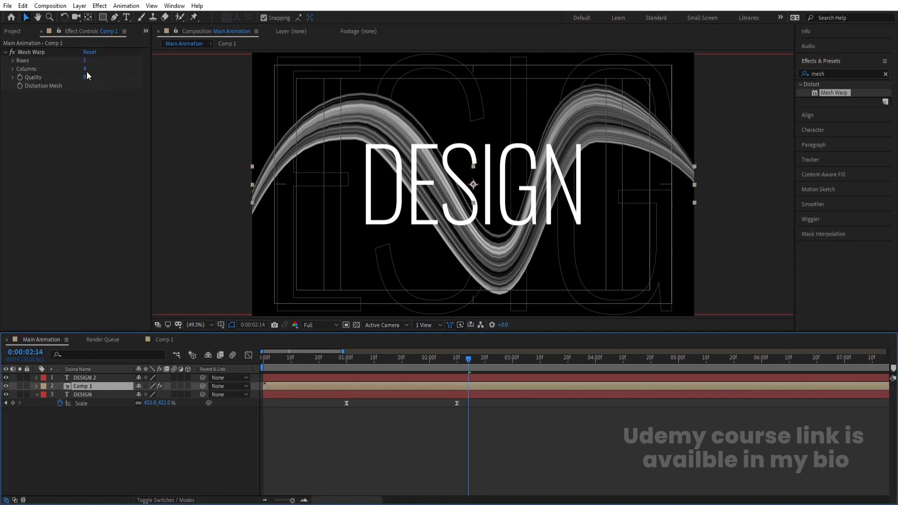
drag(86, 78, 99, 77)
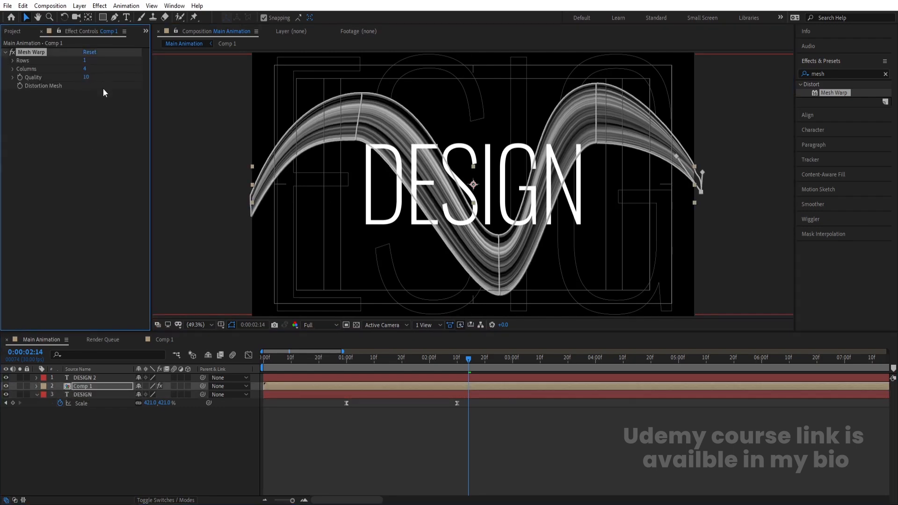
click(168, 457)
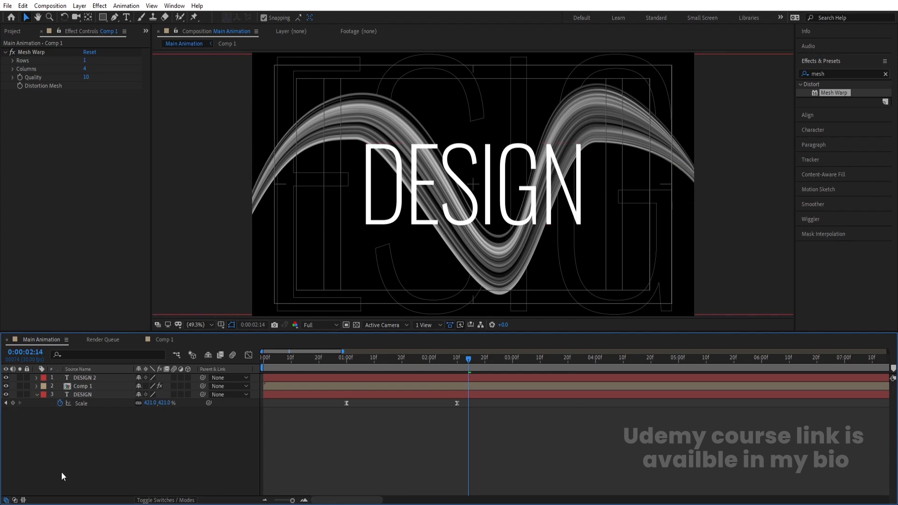
click(76, 387)
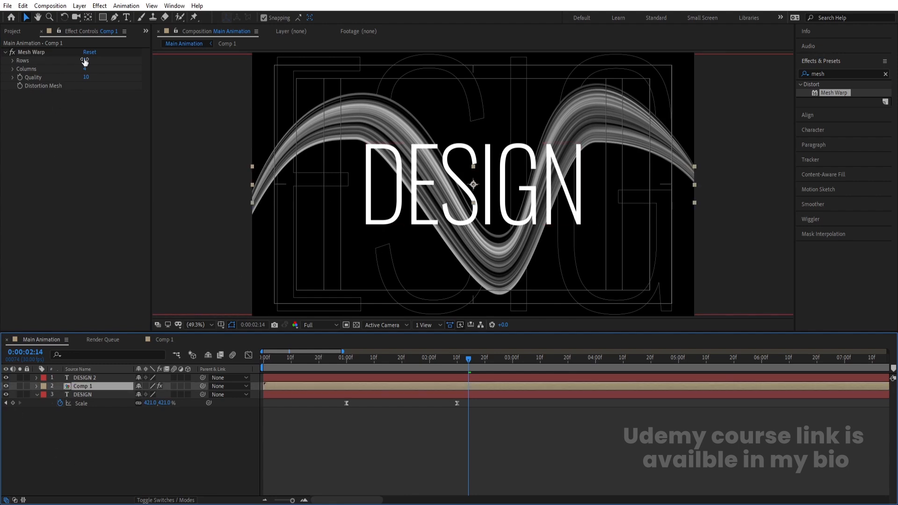
drag(85, 61, 100, 68)
key(ctrl+z)
click(147, 437)
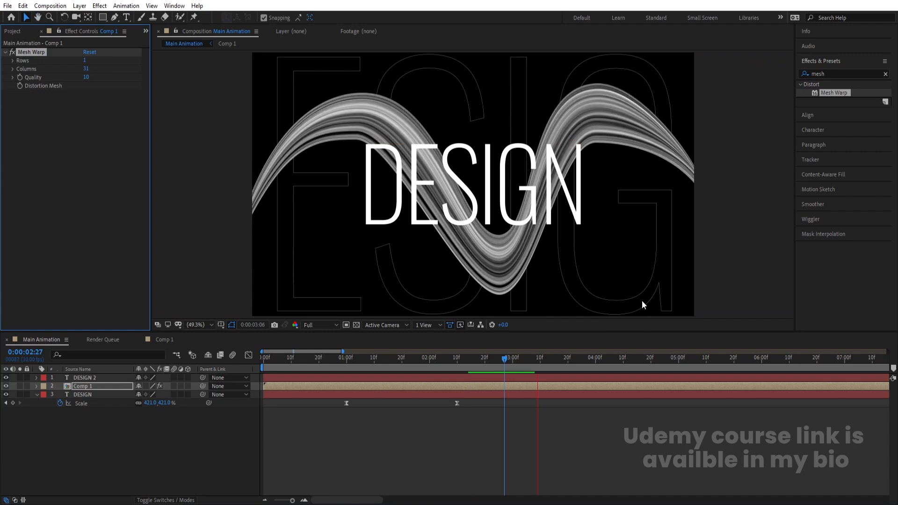
Step: Preview the Main Animation composition from the beginning to check the text and the flowing strip
key(space)
drag(314, 358, 169, 364)
key(space)
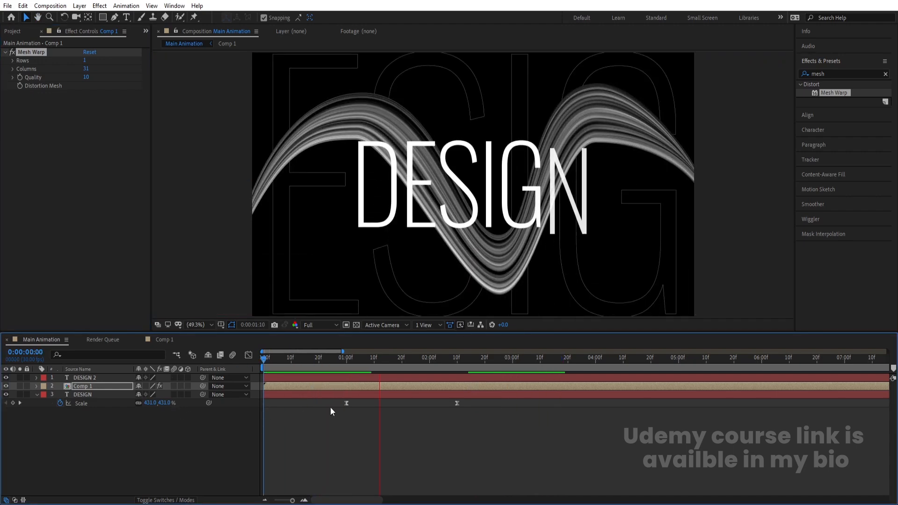
key(space)
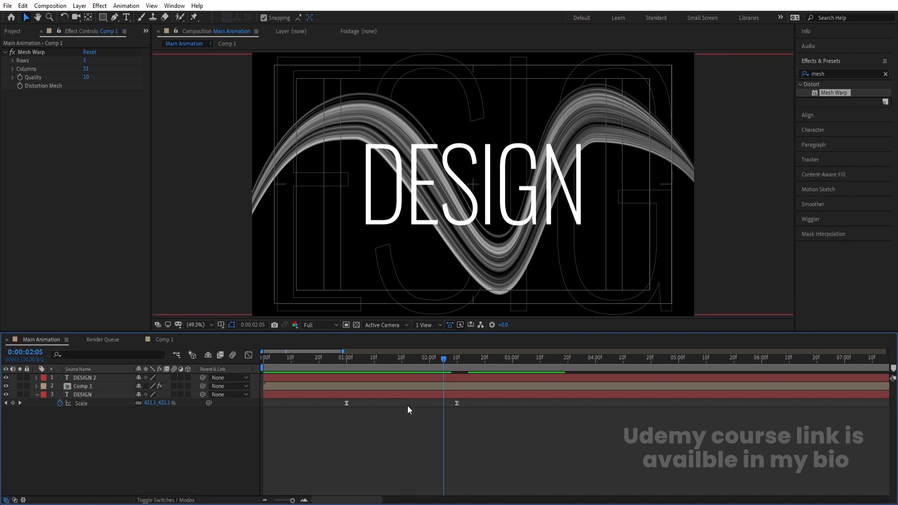
Step: Change the DESIGN 2 text's Oswald font weight to Medium
click(369, 378)
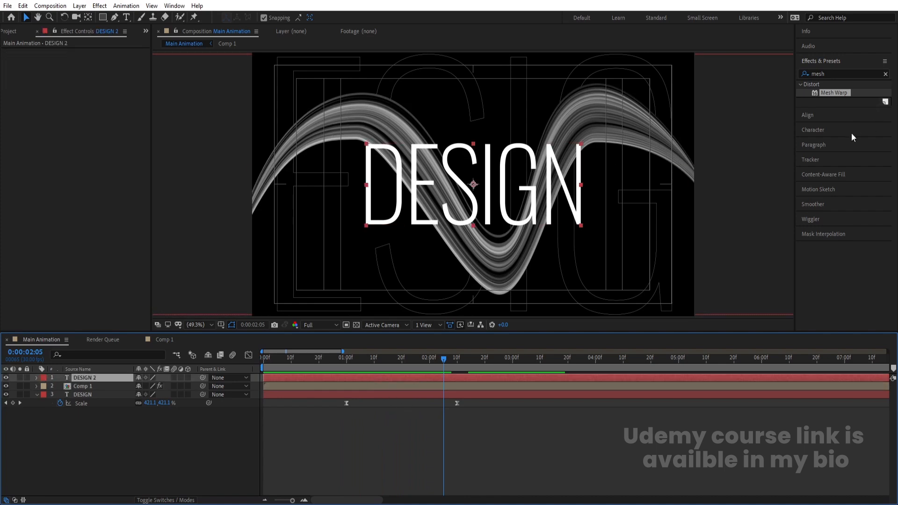
click(814, 130)
click(850, 119)
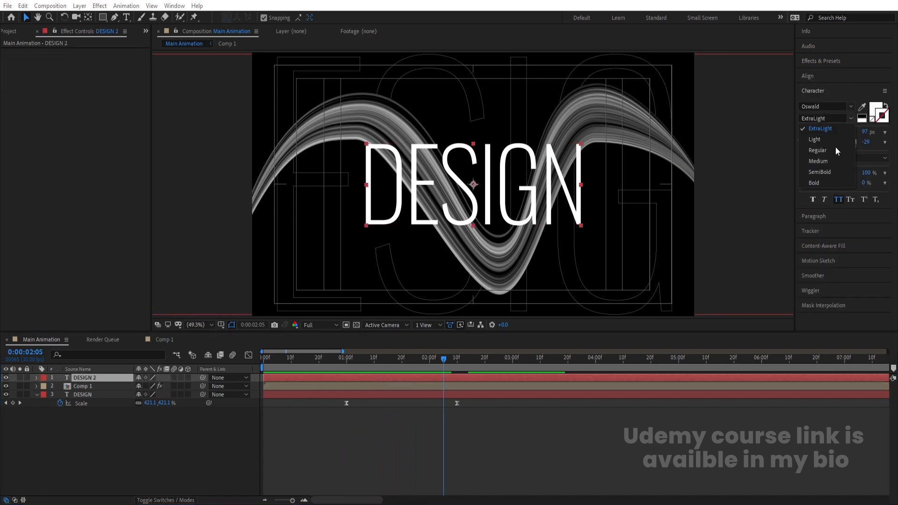
click(820, 160)
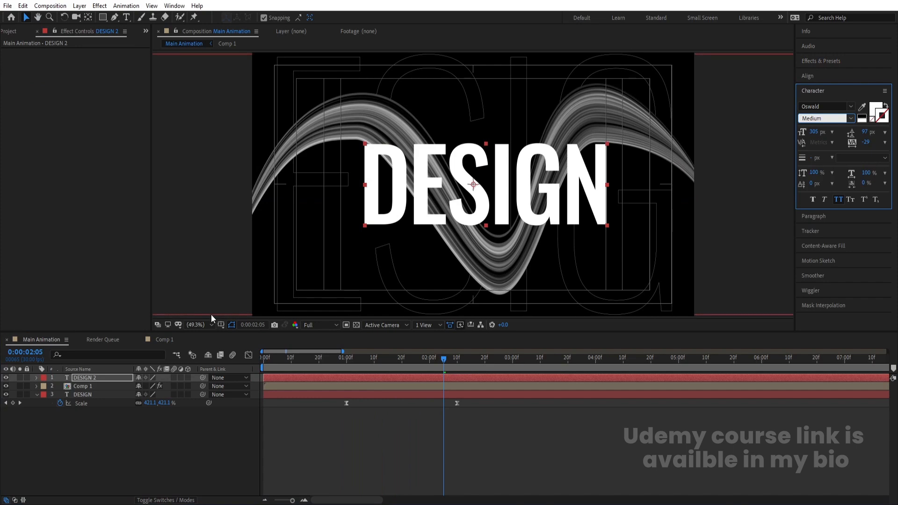
click(86, 378)
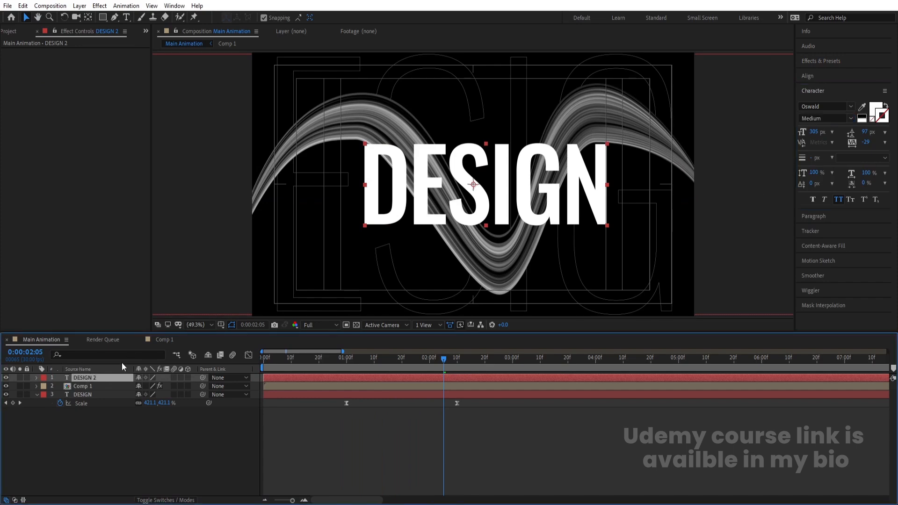
Step: Center the DESIGN 2 layer's anchor point on its text and align the layer horizontally to the composition's center
key(ctrl+alt+Home)
click(809, 75)
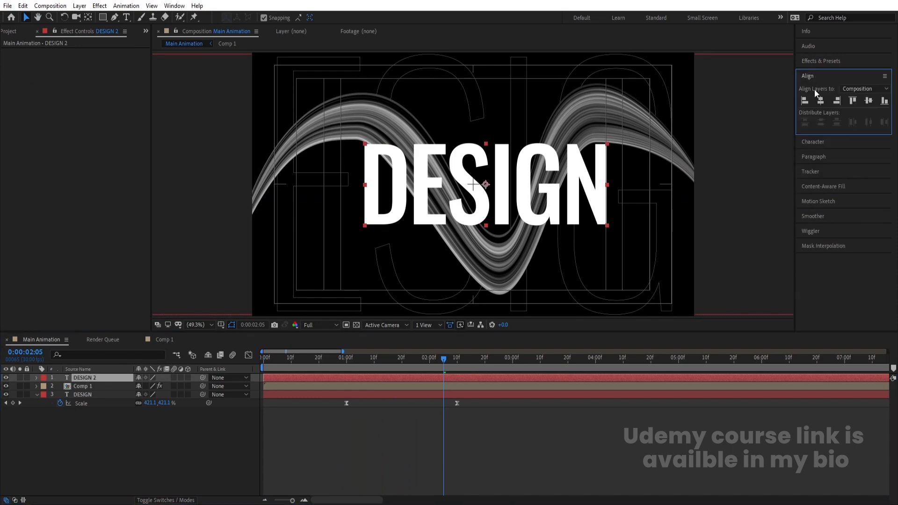
click(821, 101)
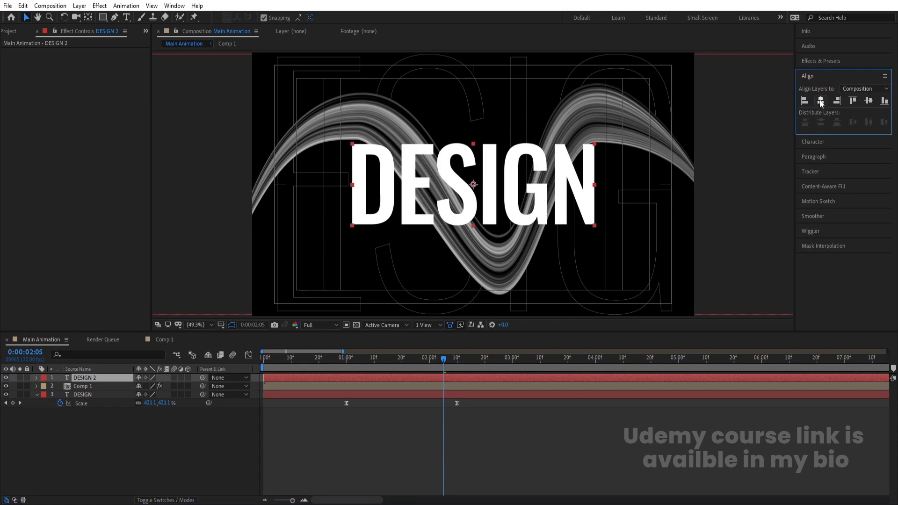
click(108, 424)
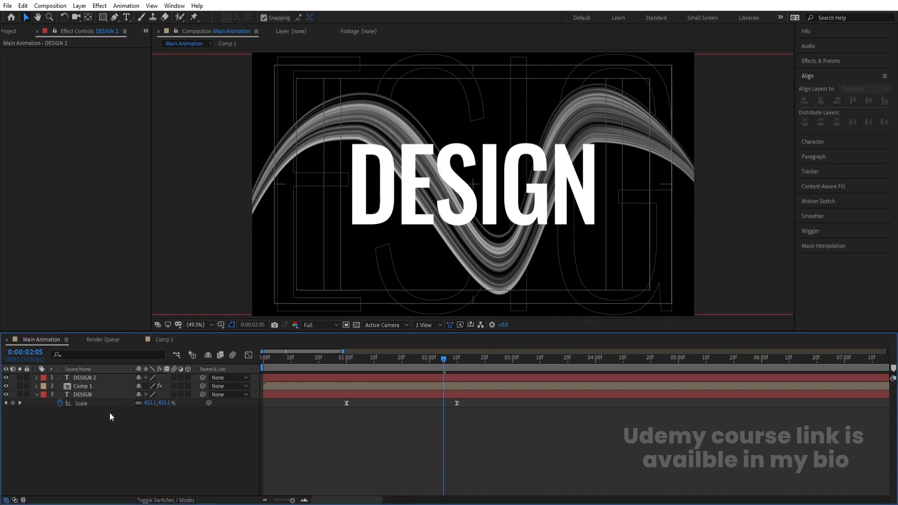
Step: Set the DESIGN 2 text's tracking to -47 and apply Faux Italic
click(83, 377)
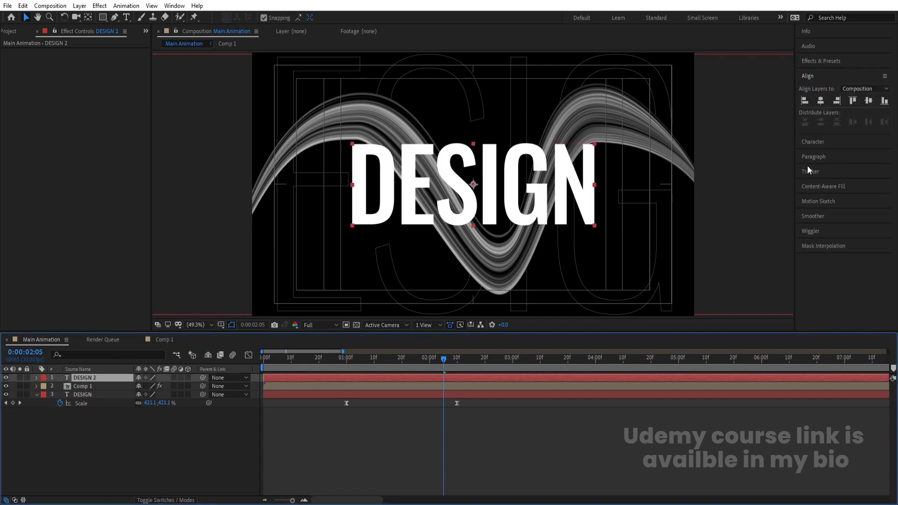
click(813, 142)
drag(867, 146, 855, 142)
click(824, 198)
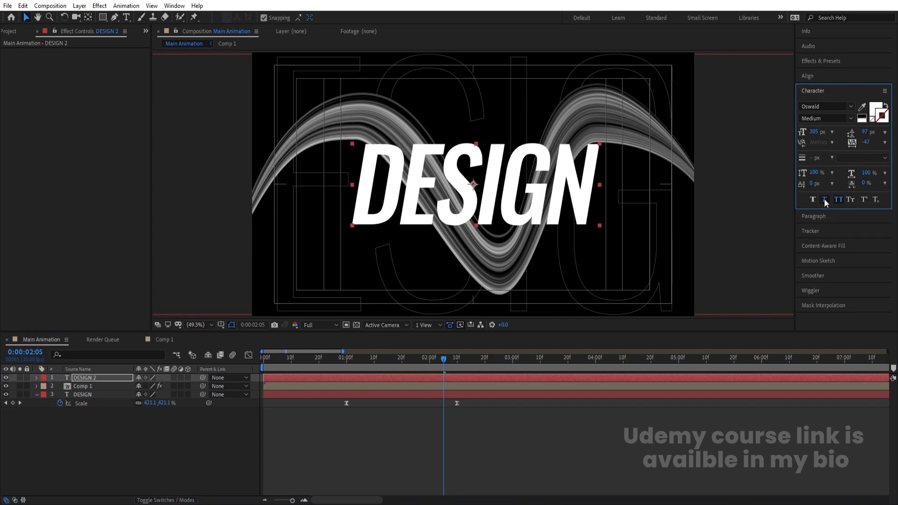
Step: Realign the slanted DESIGN 2 text horizontally to the center of the composition
click(813, 77)
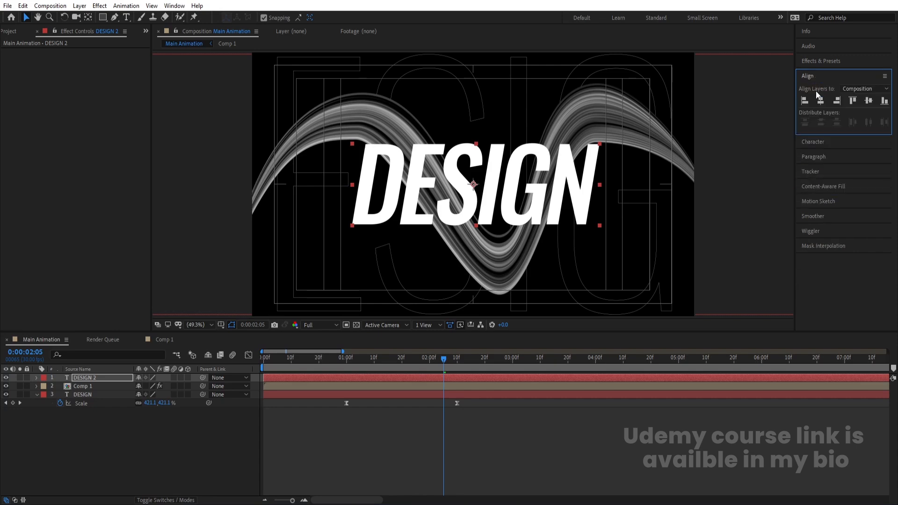
click(820, 101)
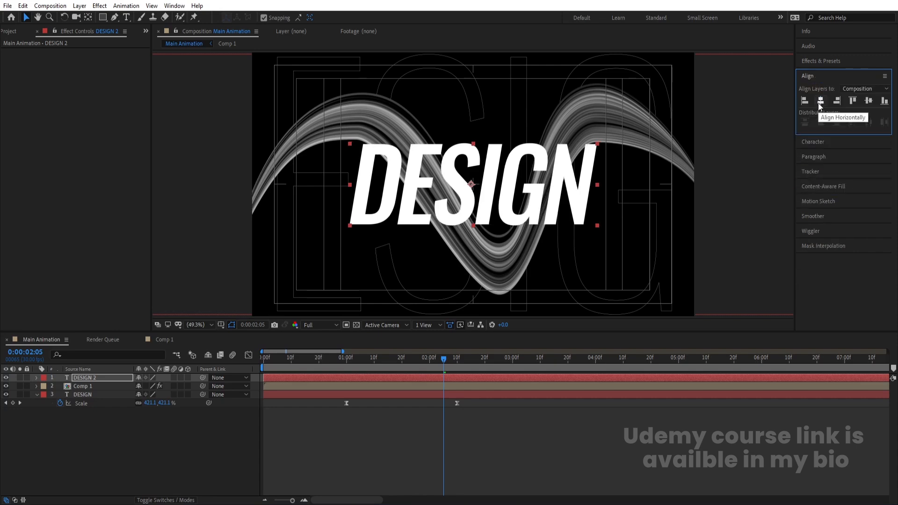
click(78, 445)
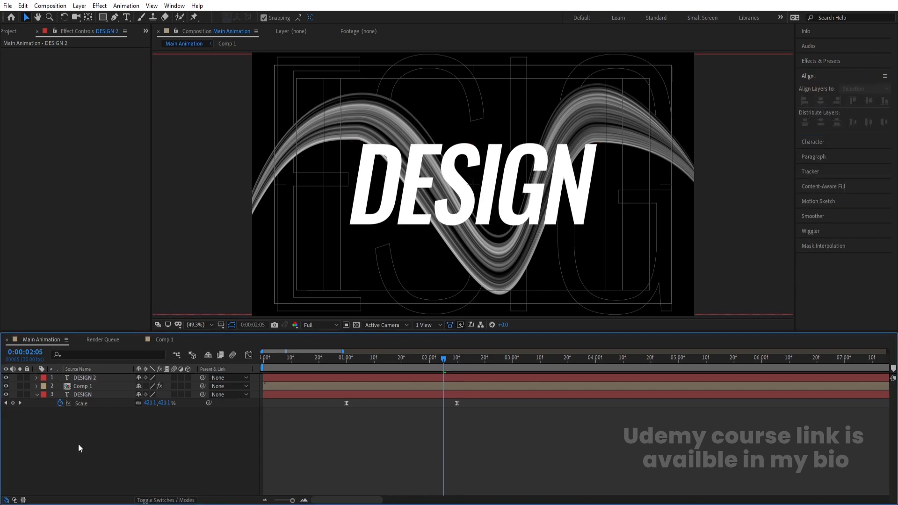
Step: Duplicate the Comp 1 strip layer and place the copy above DESIGN 2
click(80, 386)
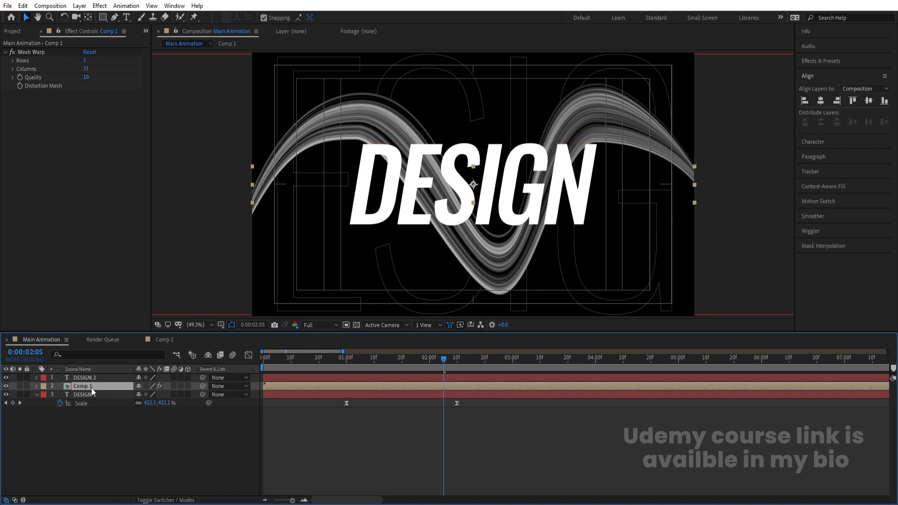
key(ctrl+d)
drag(91, 388, 94, 375)
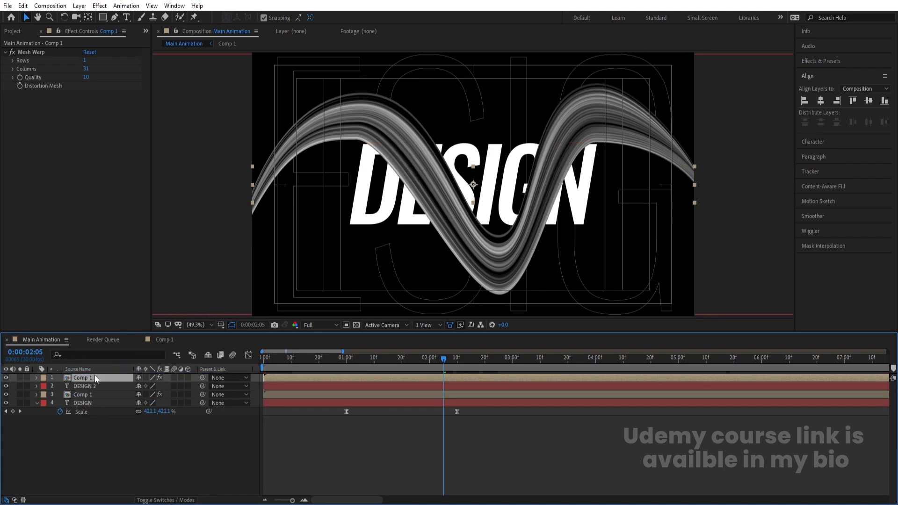
click(162, 445)
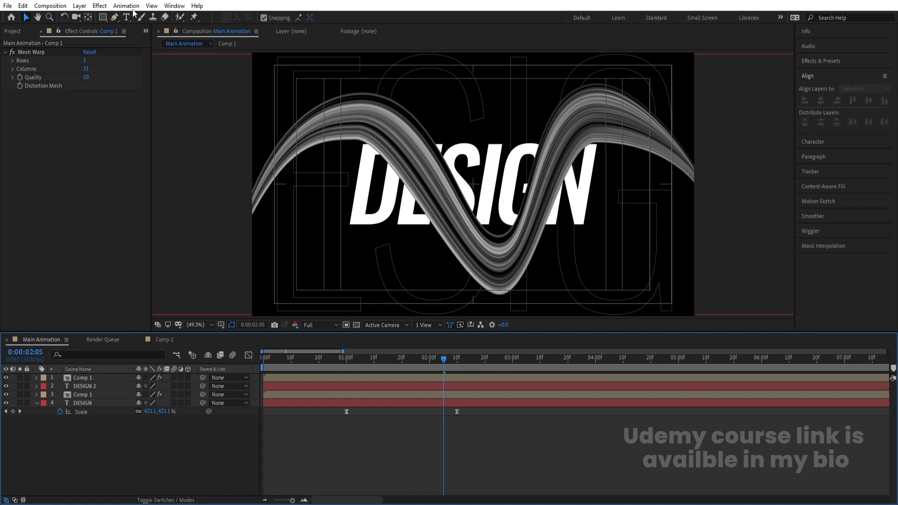
Step: Draw a black rectangle shape over the G and N of DESIGN, and nudge it slightly toward the I
click(103, 18)
drag(505, 129, 609, 230)
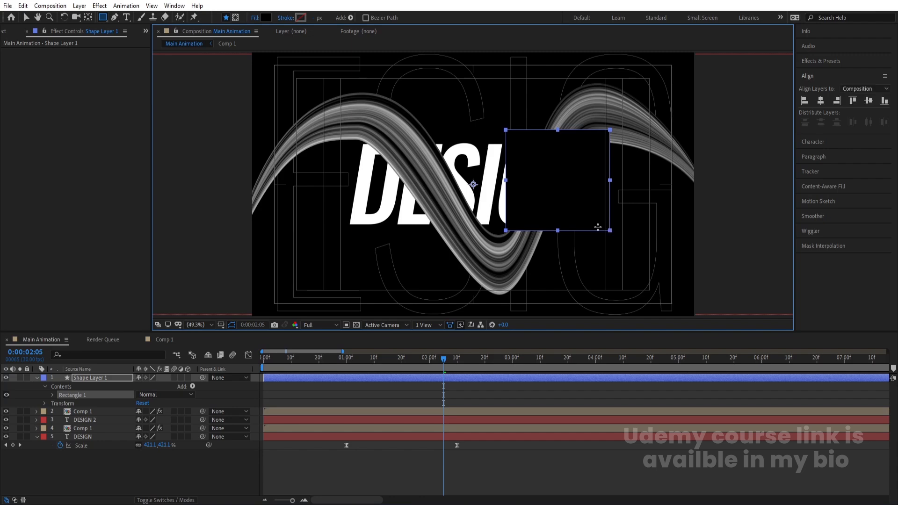
key(v)
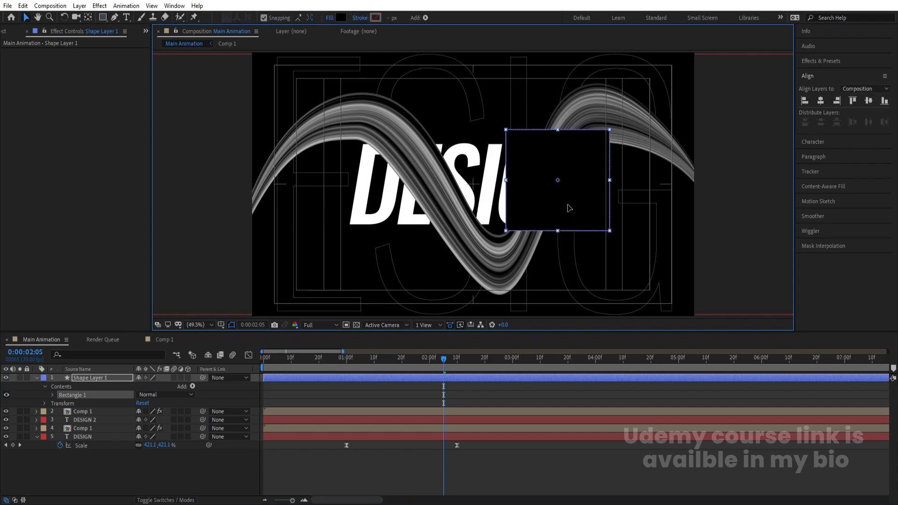
drag(569, 205, 565, 207)
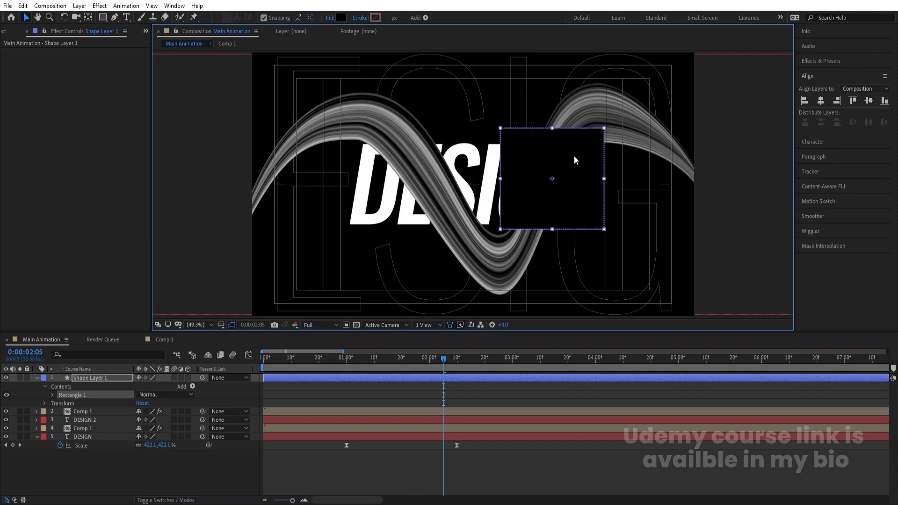
Step: Set the upper Comp 1 copy's track matte to Alpha Matte "Shape Layer 1"
click(85, 413)
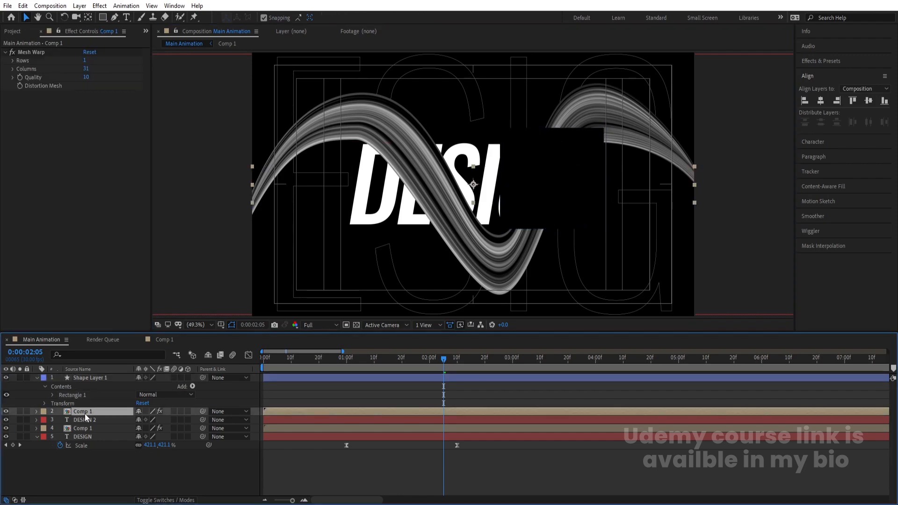
key(F4)
click(190, 411)
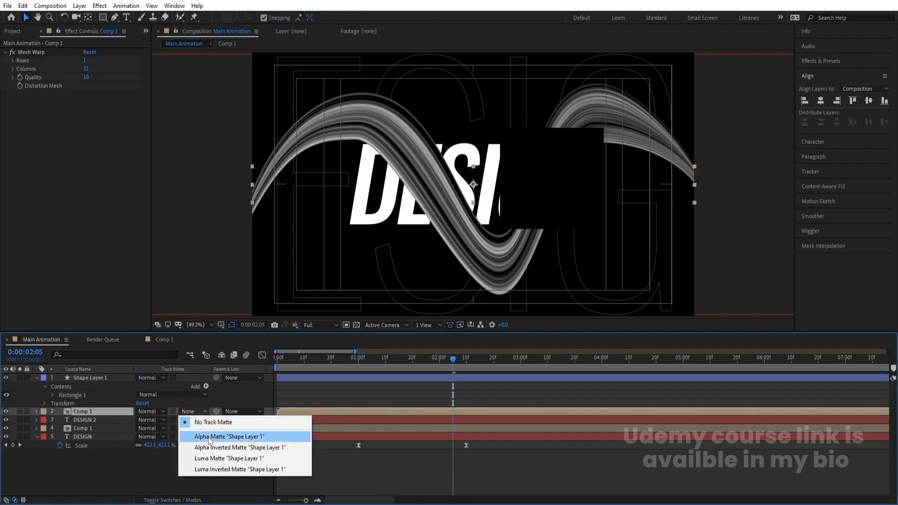
click(209, 436)
click(199, 470)
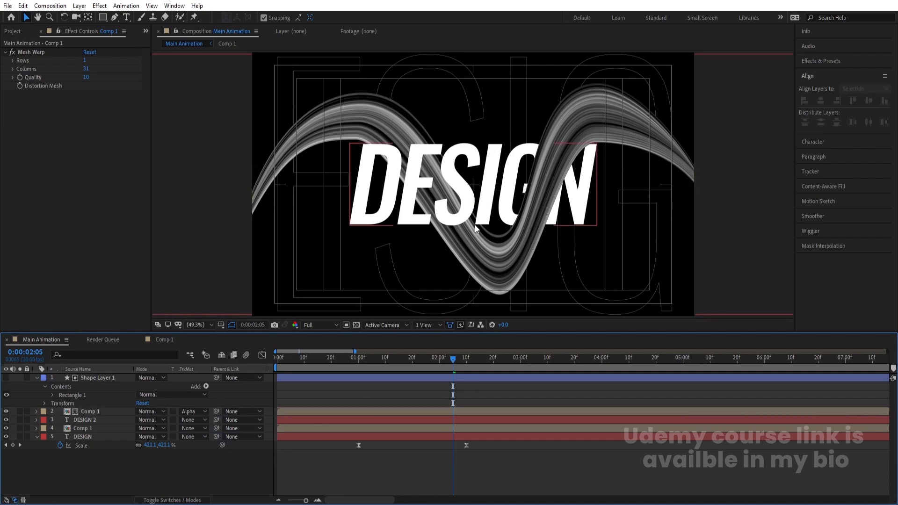
Step: Preview Main Animation from the beginning to check the strip weaving through the text, and collapse the layers' expanded properties
key(Home)
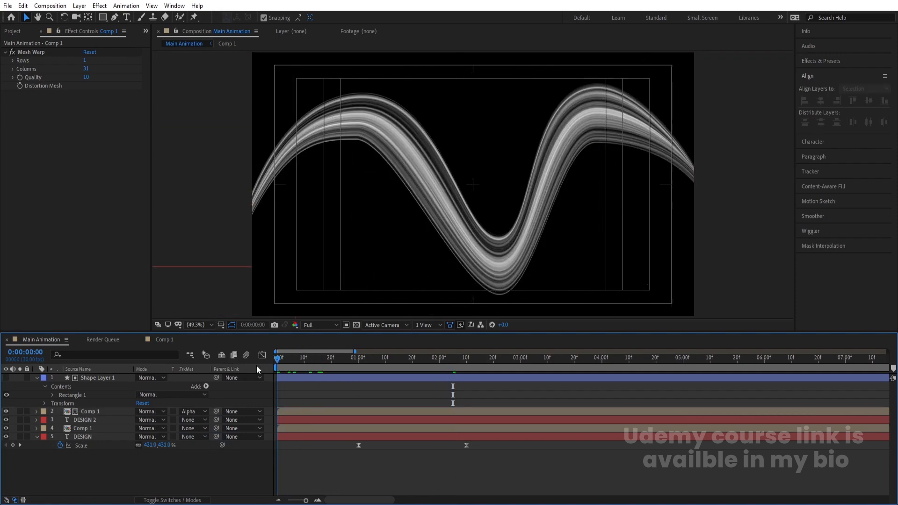
key(space)
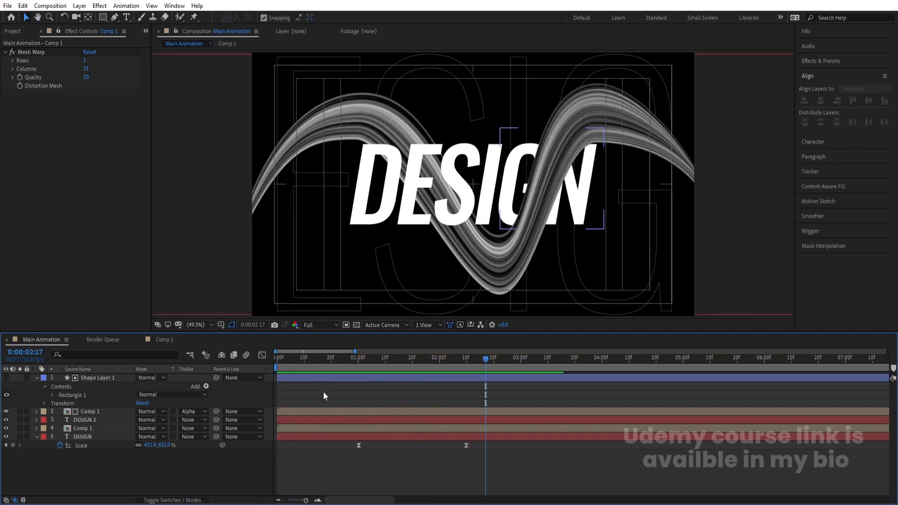
click(91, 413)
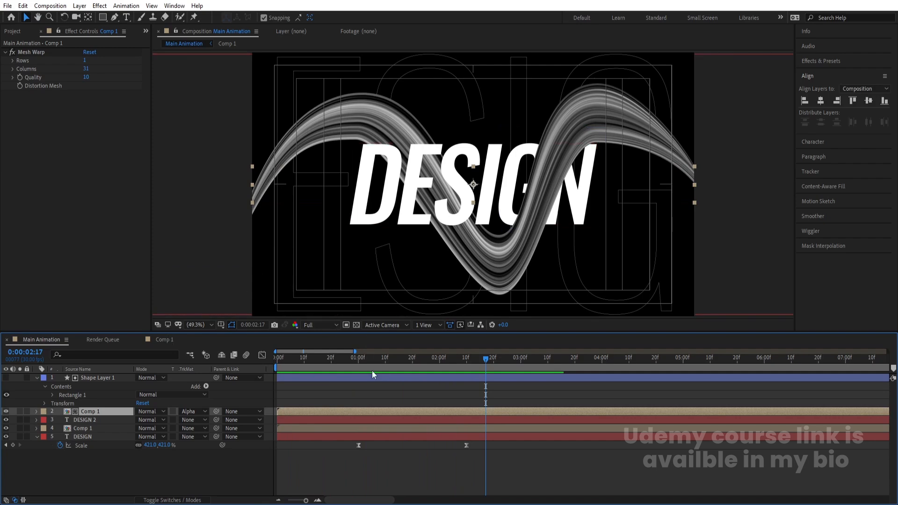
click(292, 390)
key(u)
key(u)
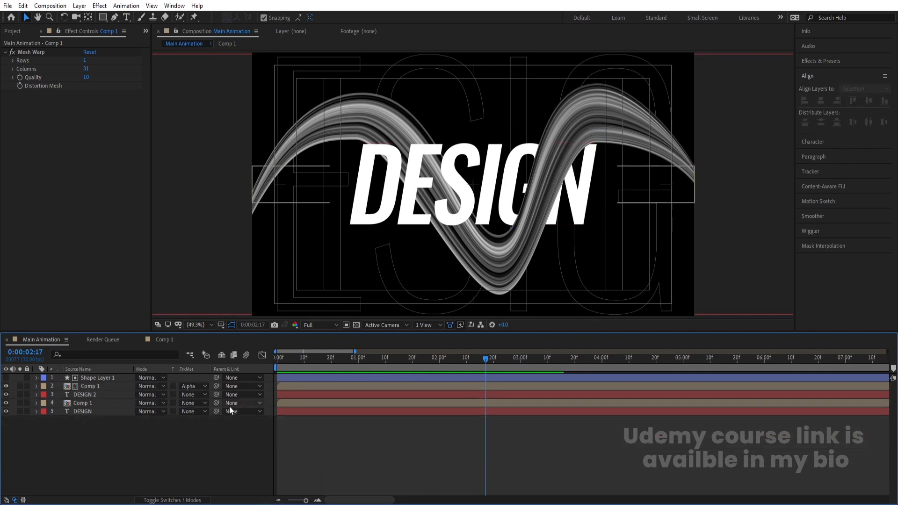
Step: Add a 1920 x 1080 px solid colored 000000 beneath all layers as the background, and preview the composition from the start
key(ctrl+y)
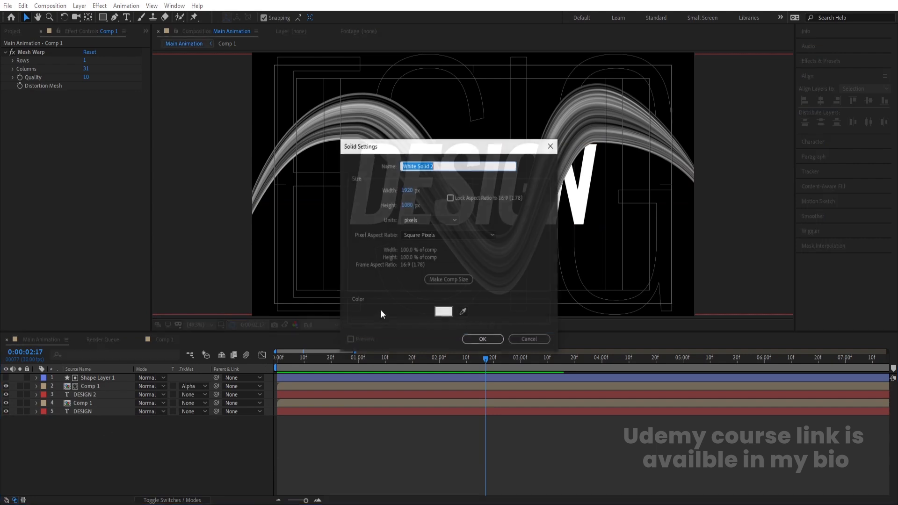
click(444, 311)
drag(199, 308, 191, 317)
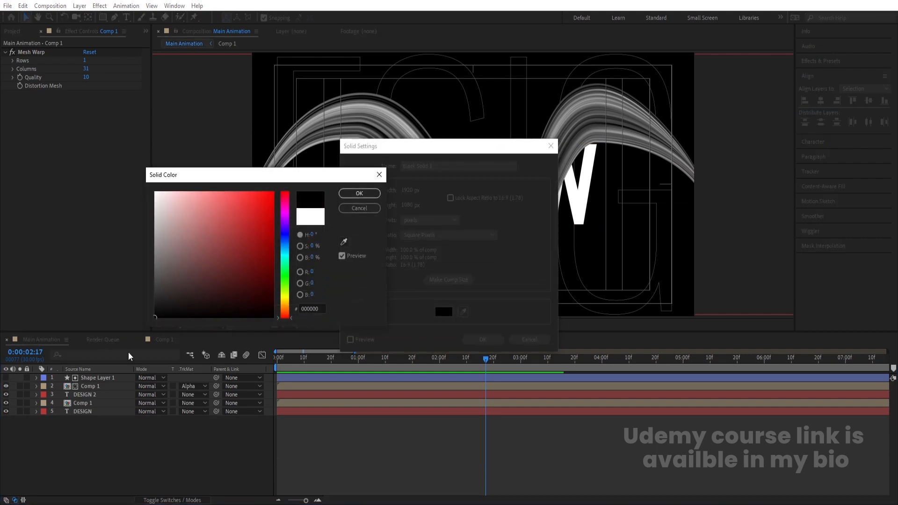
key(Return)
key(Return)
drag(101, 397, 101, 424)
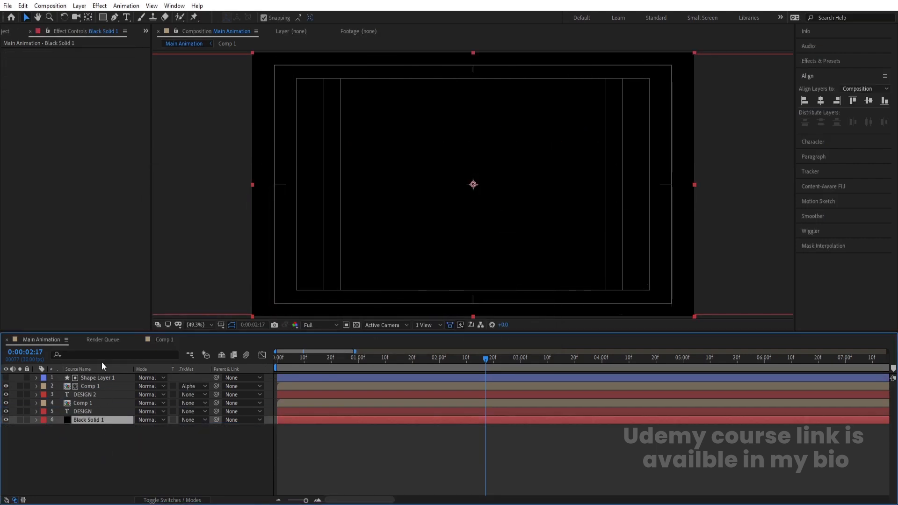
click(279, 357)
key(space)
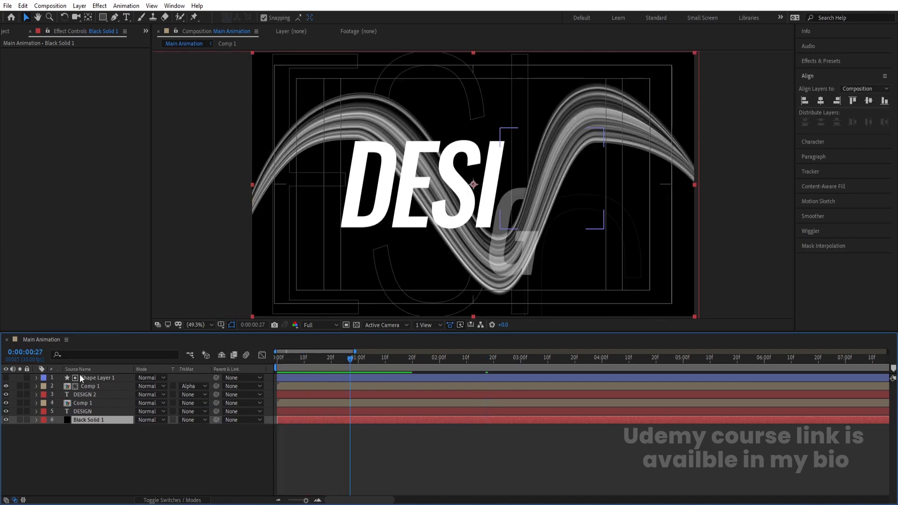
Step: Open the Comp 1 precomposition and add a 1920 x 150 px black solid above White Solid 1
click(87, 387)
double_click(87, 386)
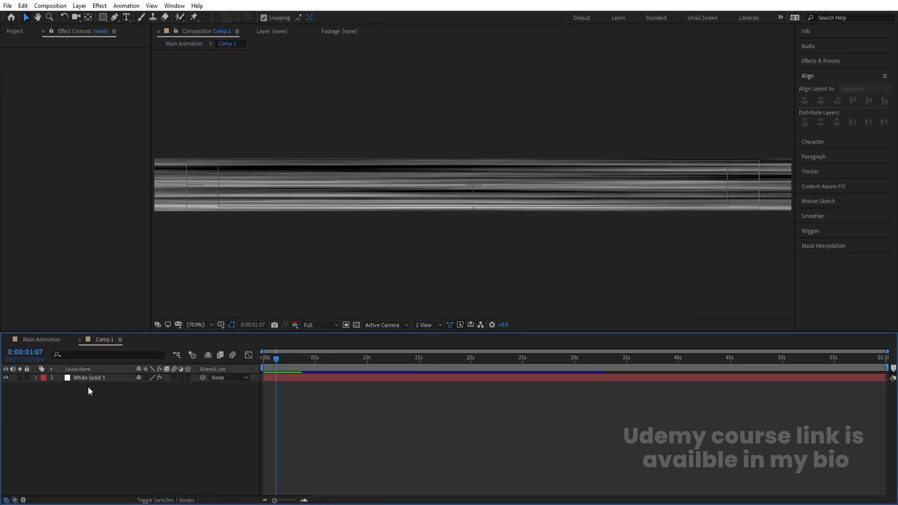
key(ctrl+y)
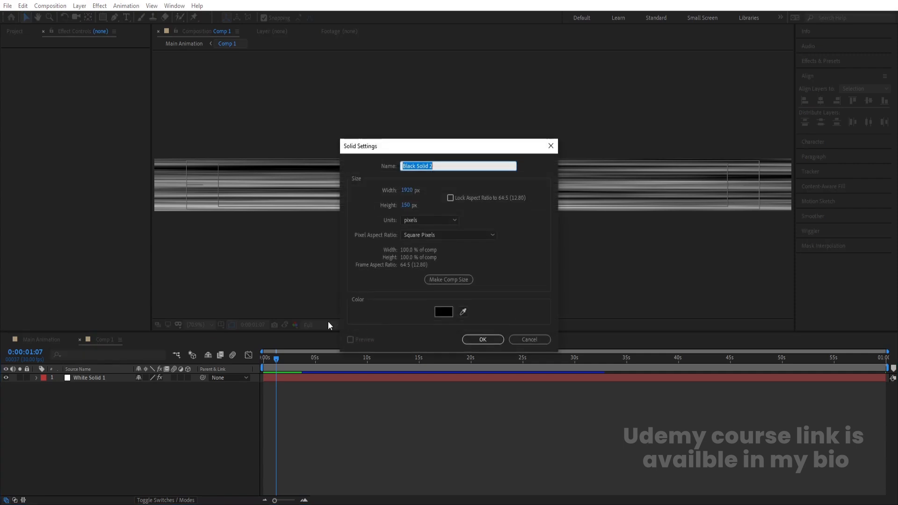
key(Return)
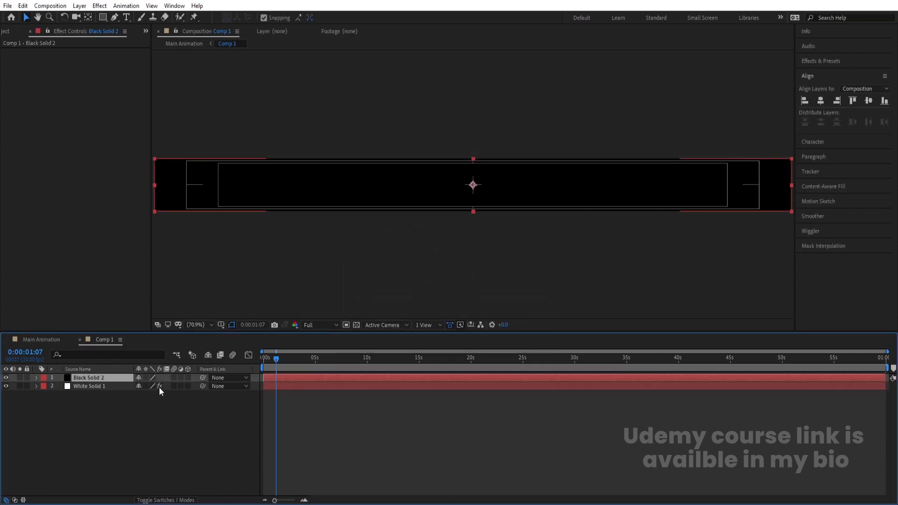
Step: Set White Solid 1's track matte to an alpha matte using the black solid above it
key(F4)
click(193, 386)
click(208, 412)
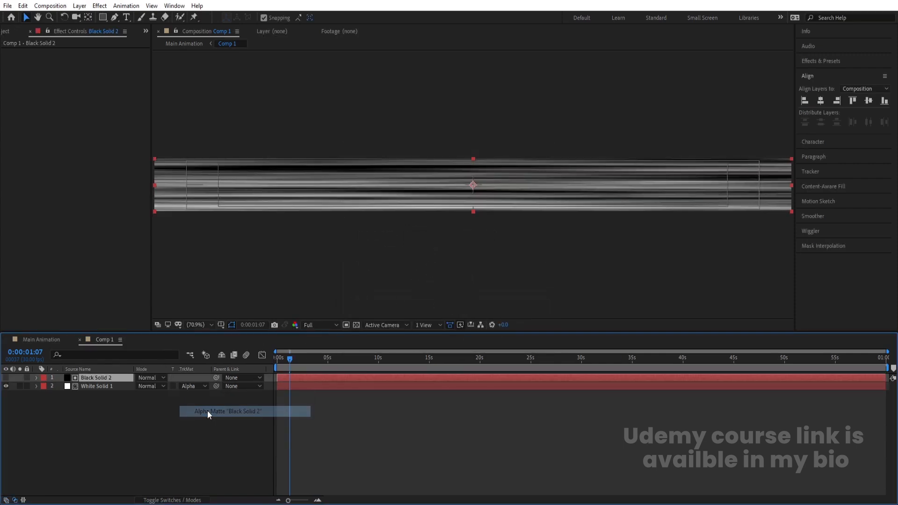
click(139, 419)
Step: Add position keyframes to the black matte solid at 0:00 and 2:00, and return to the first frame
click(91, 375)
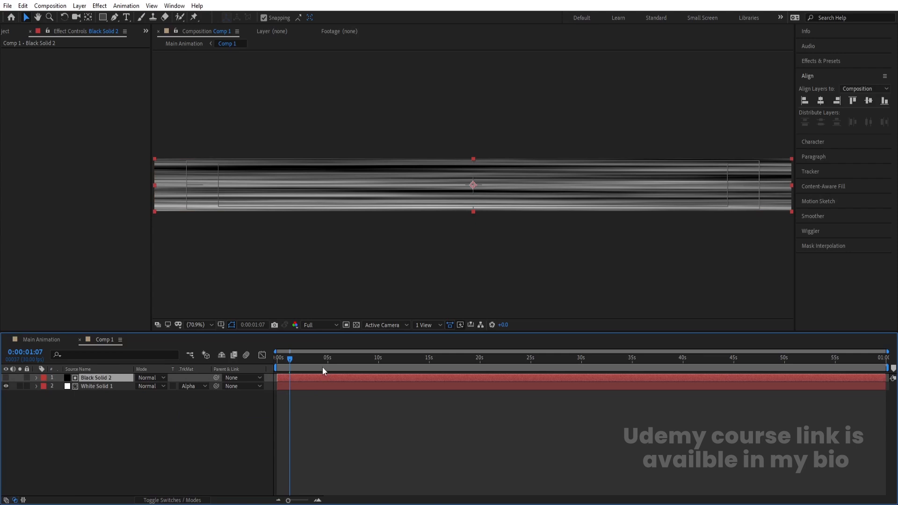
key(Home)
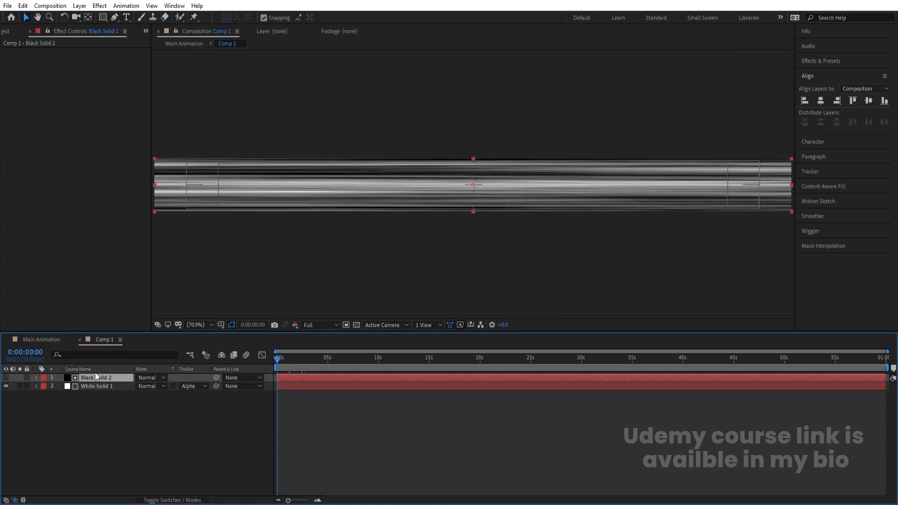
key(p)
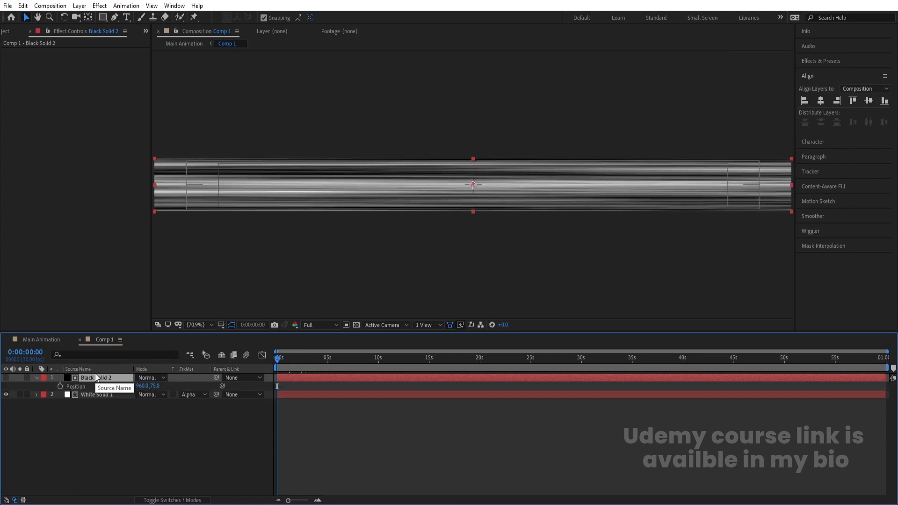
click(60, 386)
key(equal)
key(equal)
key(equal)
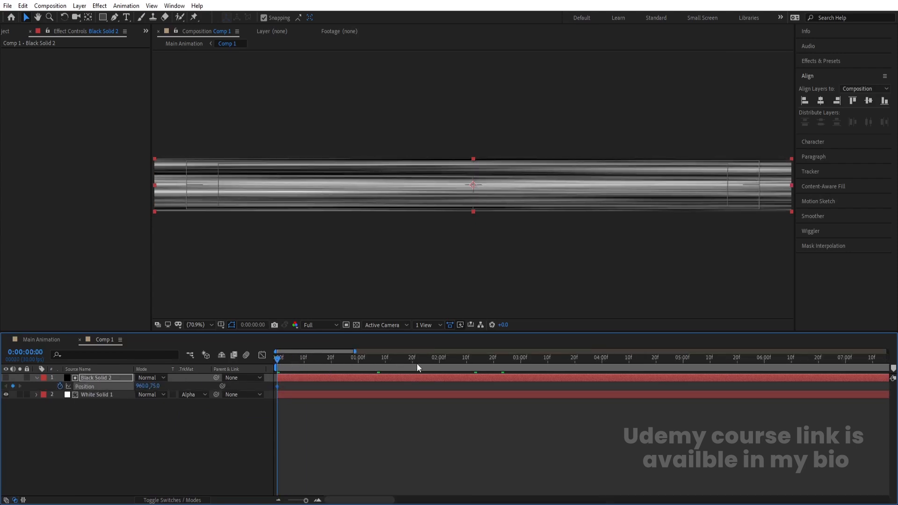
click(438, 358)
click(14, 386)
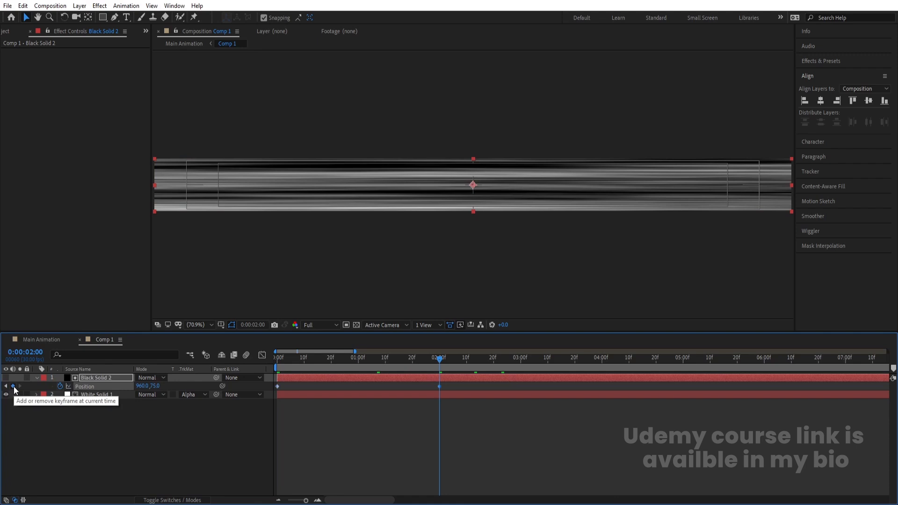
key(Home)
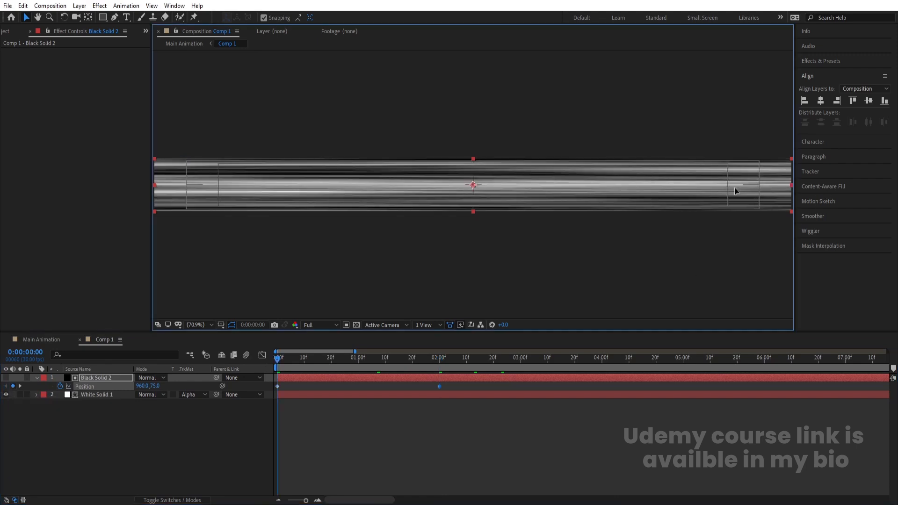
Step: Move the black matte off the strip's left end at 0:00, and ease both position keyframes into a sharp central speed peak
drag(734, 187, 122, 209)
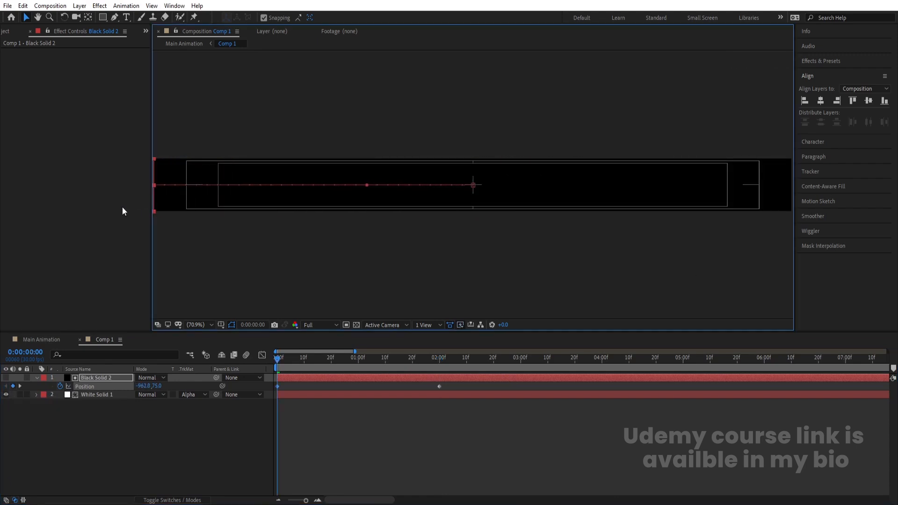
drag(537, 441, 285, 373)
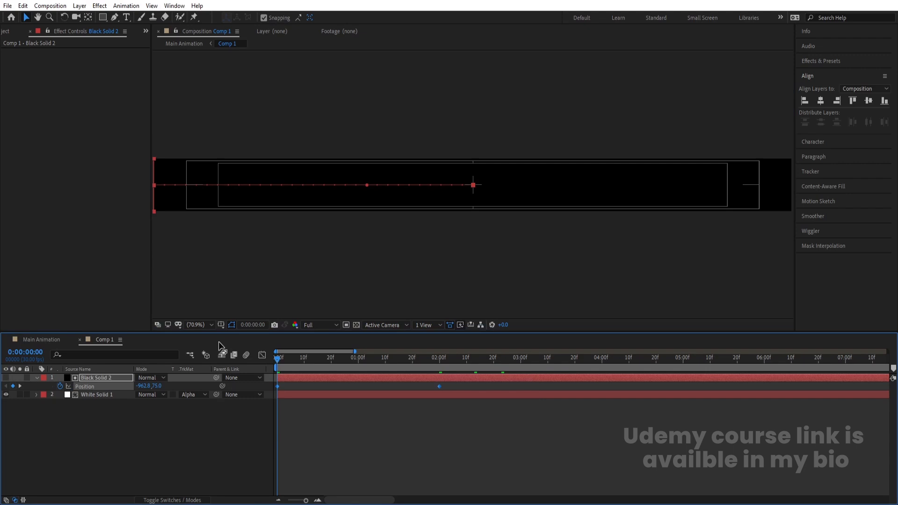
click(262, 355)
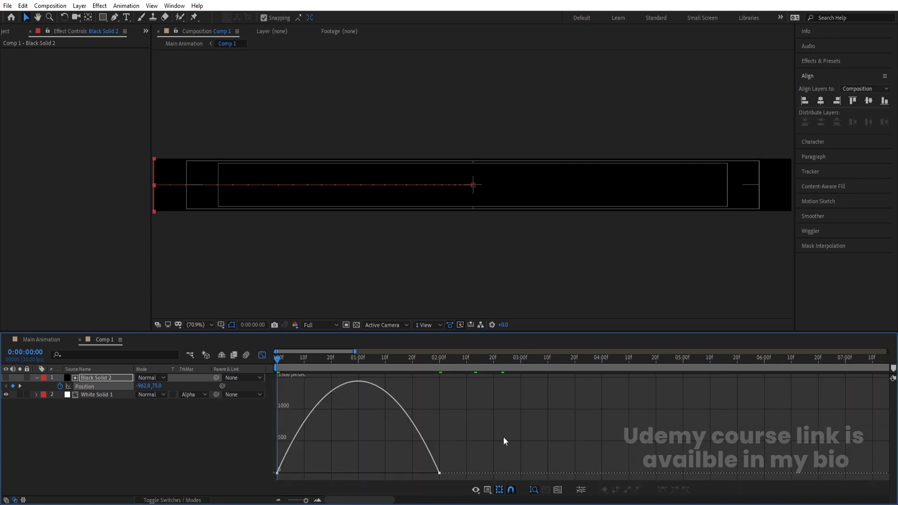
drag(503, 436, 267, 489)
drag(410, 471, 370, 468)
drag(304, 472, 343, 473)
key(space)
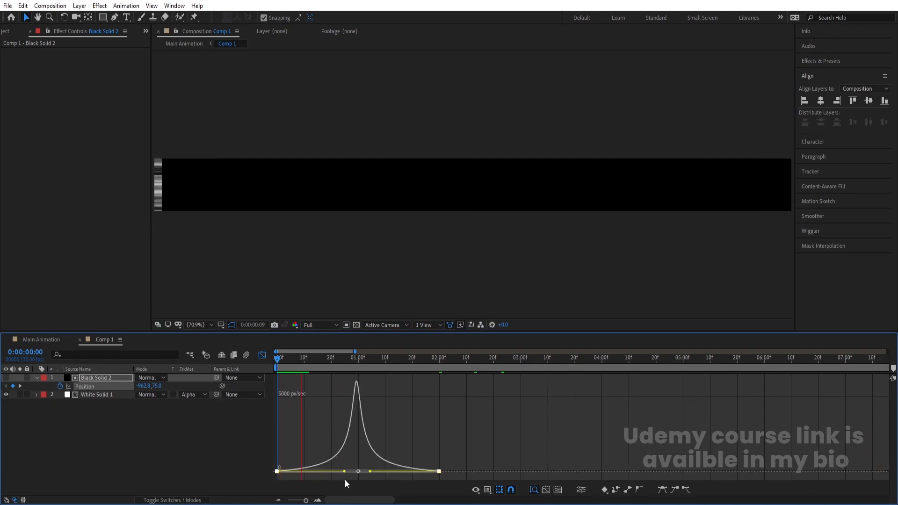
click(261, 355)
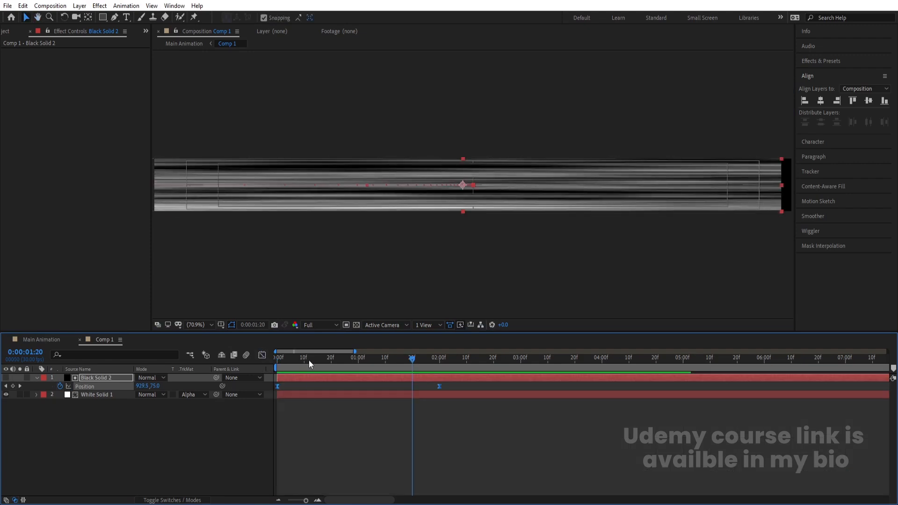
Step: Play the Main Animation composition from the first frame to check how the wave strip reveals over the text
click(41, 340)
key(space)
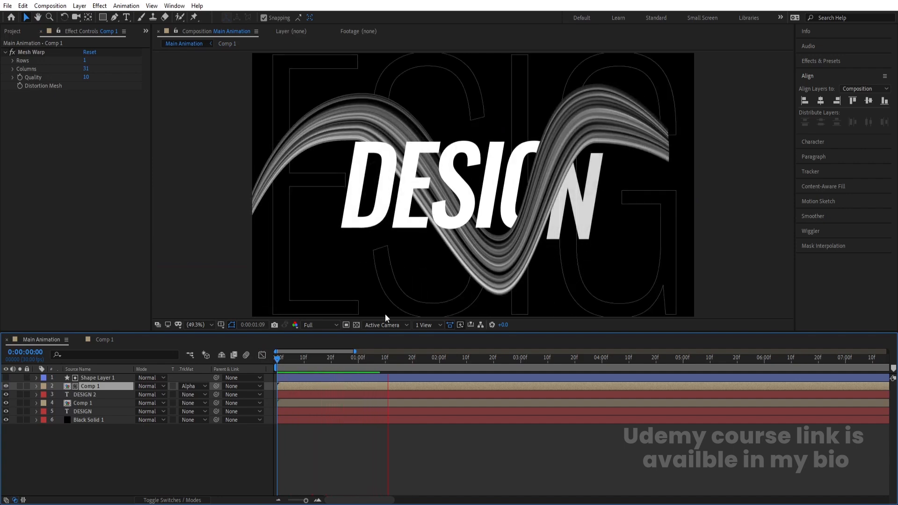
key(space)
drag(313, 358, 247, 362)
key(space)
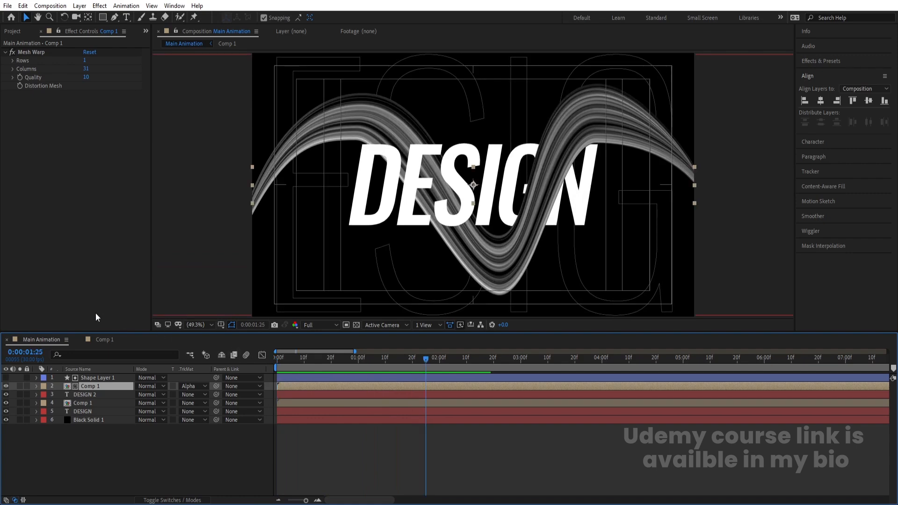
key(space)
key(space)
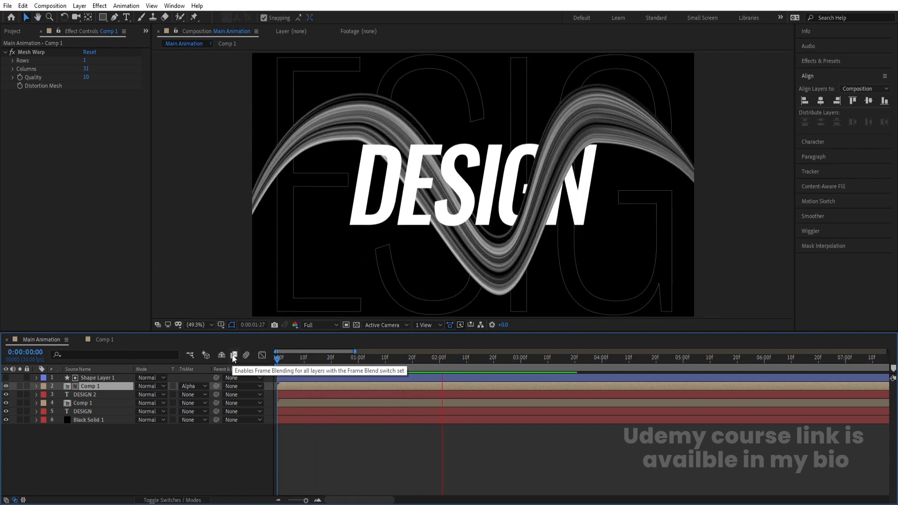
key(space)
Step: Apply Gaussian Blur with blurriness 63.6 to the black matte solid in Comp 1, and preview its softened edge
click(110, 340)
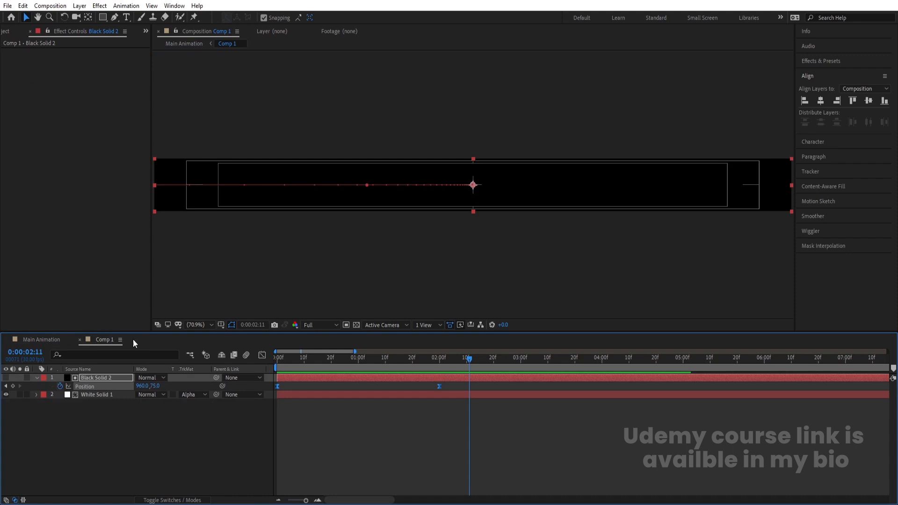
click(325, 424)
drag(327, 363, 336, 370)
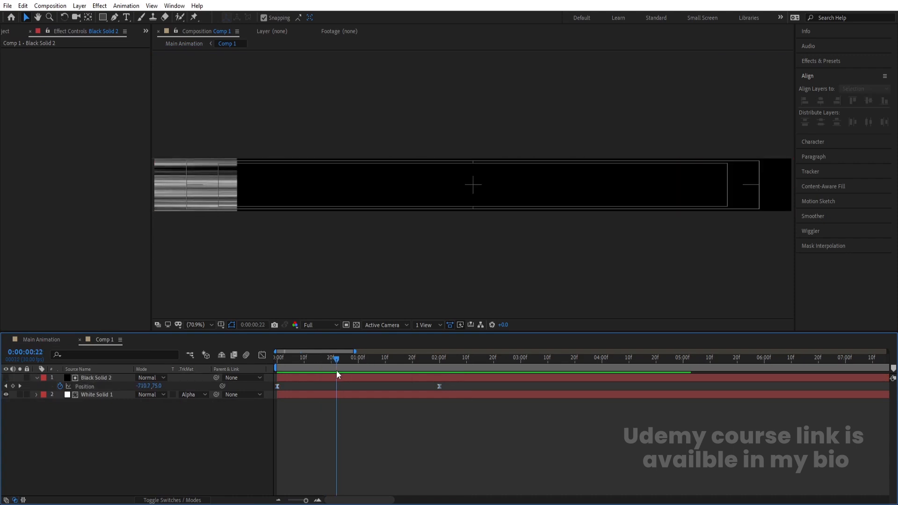
click(334, 379)
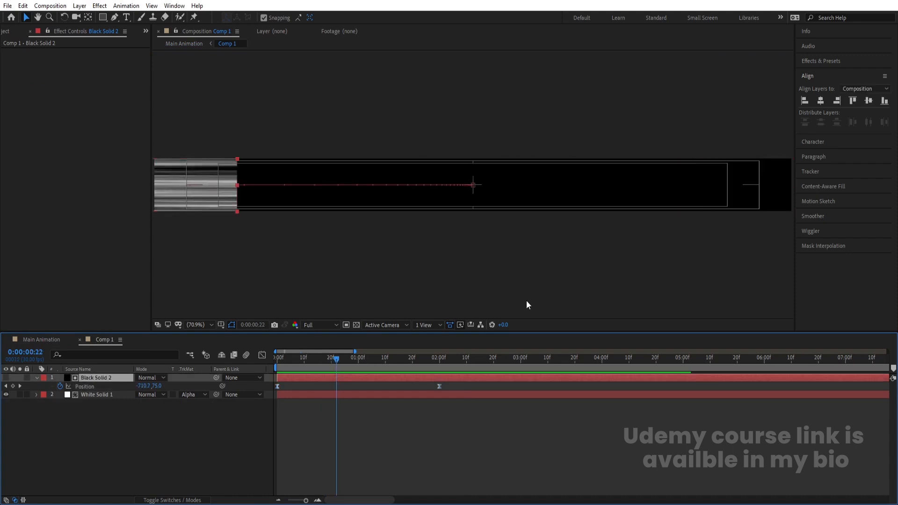
click(818, 61)
click(825, 73)
text(blur)
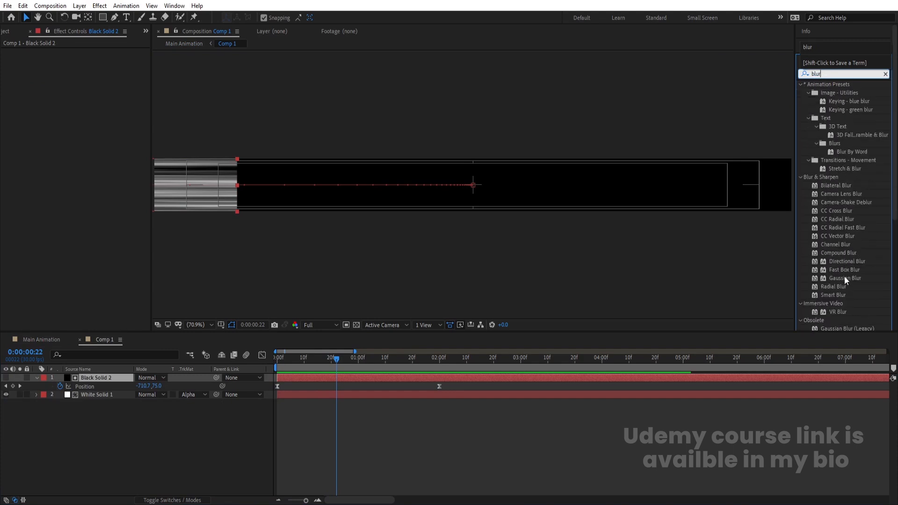
double_click(845, 278)
drag(89, 61, 395, 225)
key(space)
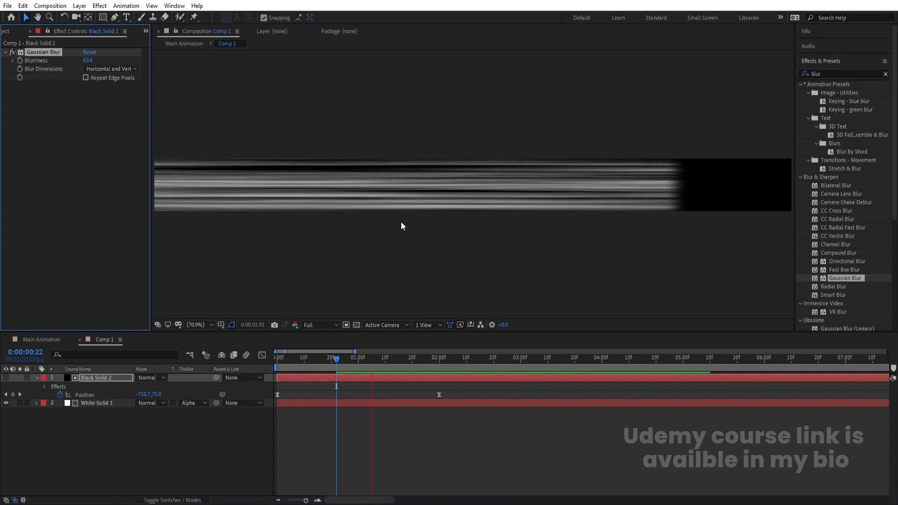
Step: Play Main Animation from 0:00:23 and onward to check the softened leading edge of the wave strip
click(32, 343)
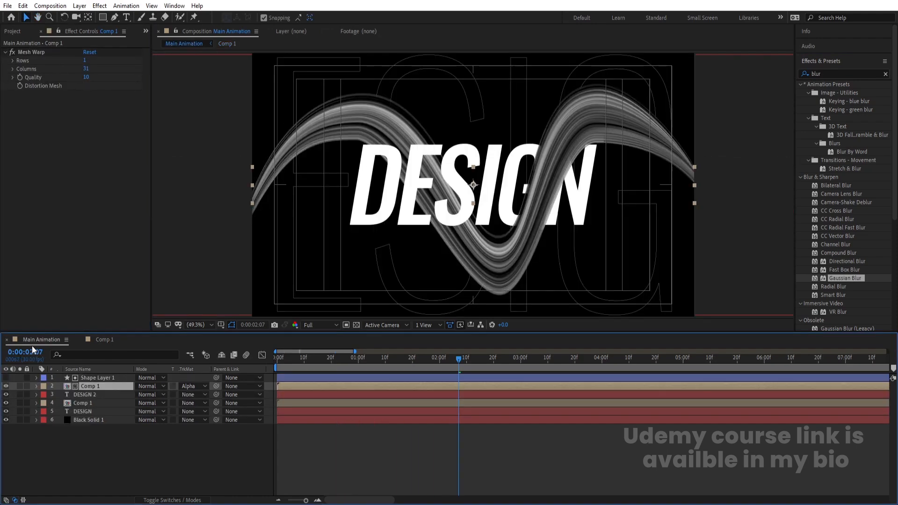
key(space)
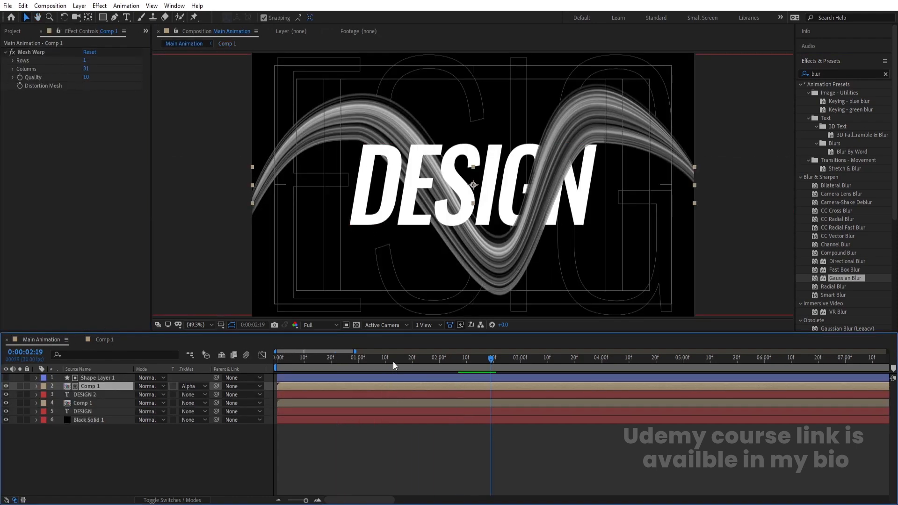
drag(393, 361, 340, 361)
key(space)
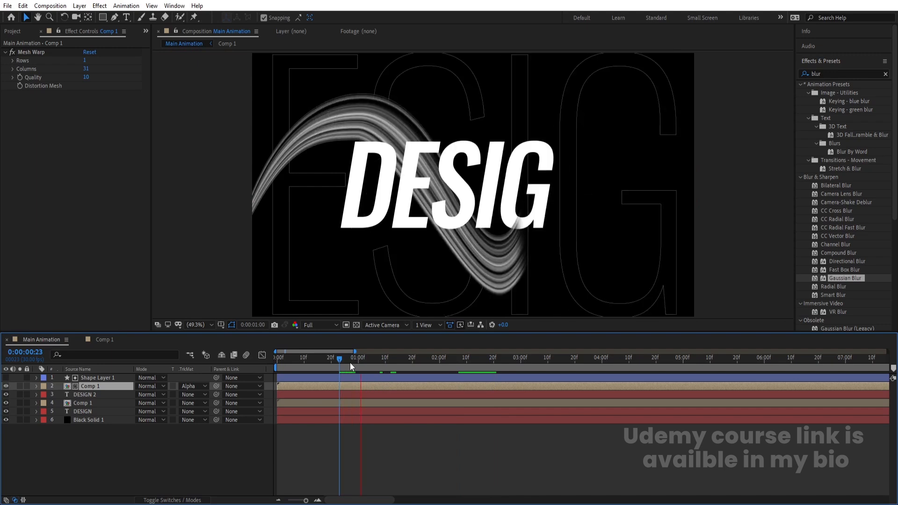
key(space)
key(space)
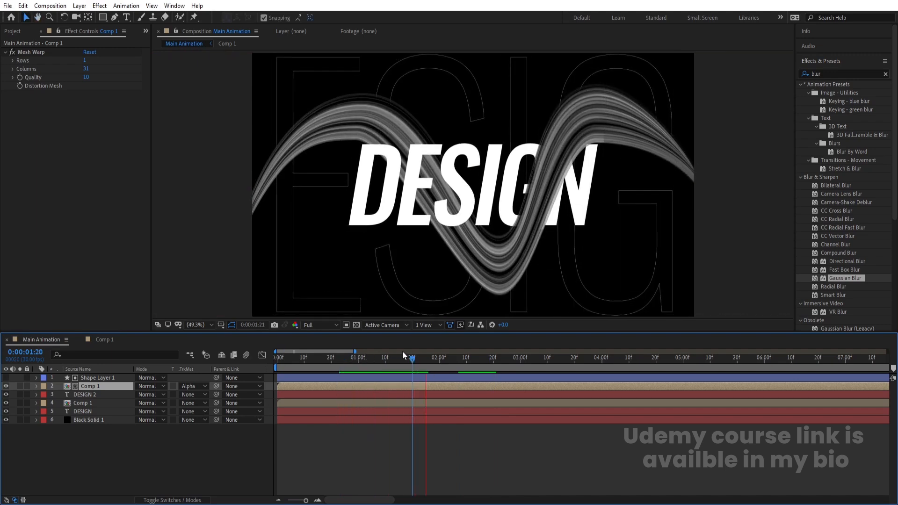
key(space)
key(space)
key(space)
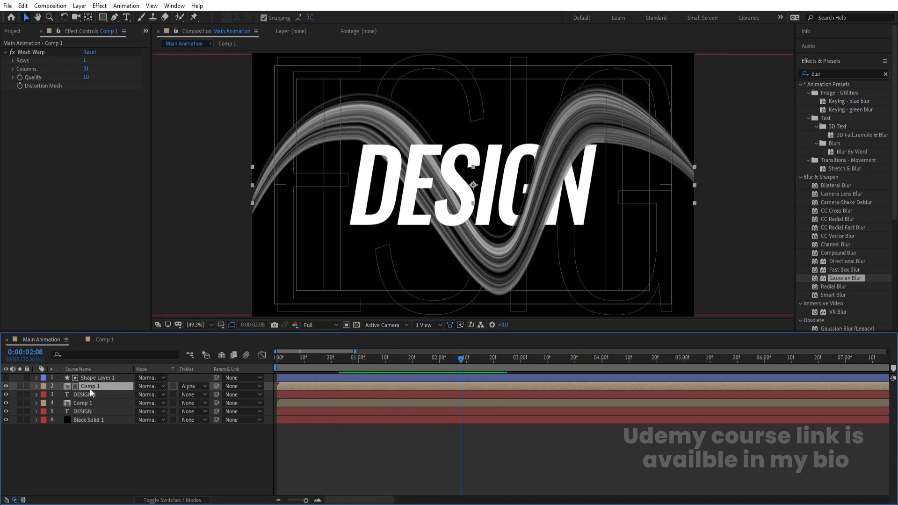
Step: Close the Comp 1 timeline, zoom out Main Animation's time scale, and play on from 0:02:08
key(Num_Lock)
key(minus)
click(166, 444)
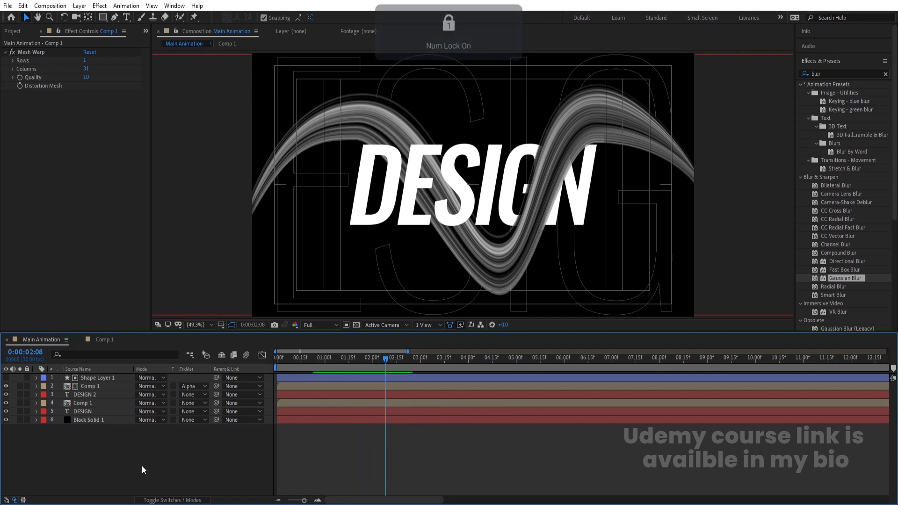
click(79, 340)
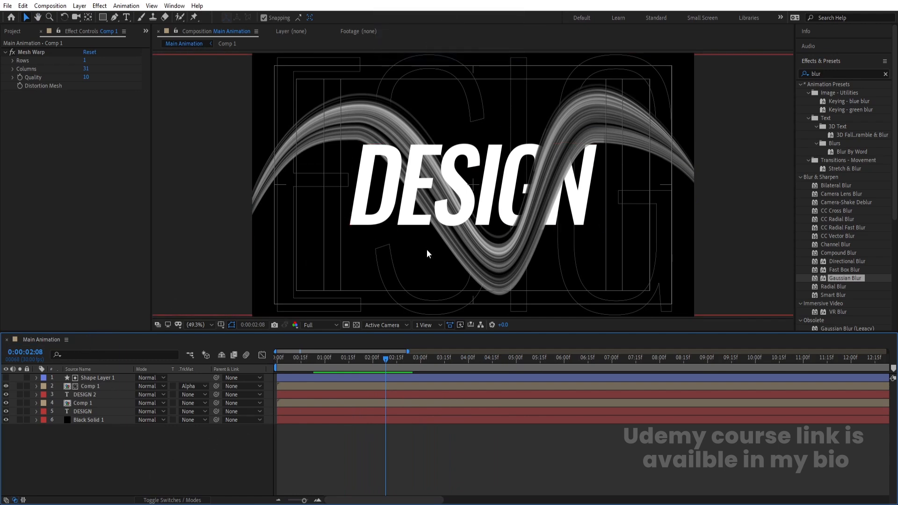
key(space)
click(178, 395)
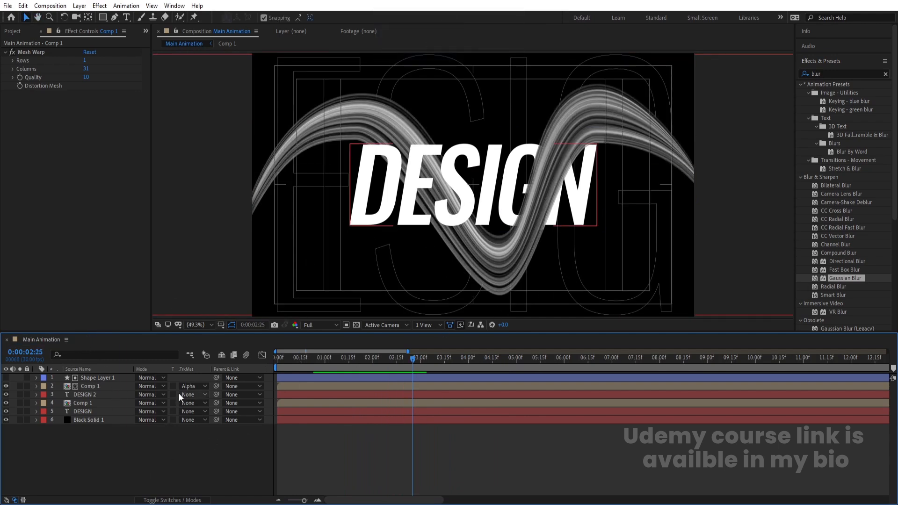
Step: Duplicate the Main Animation composition in the project, open the copy, and return to the original composition
key(ctrl+0)
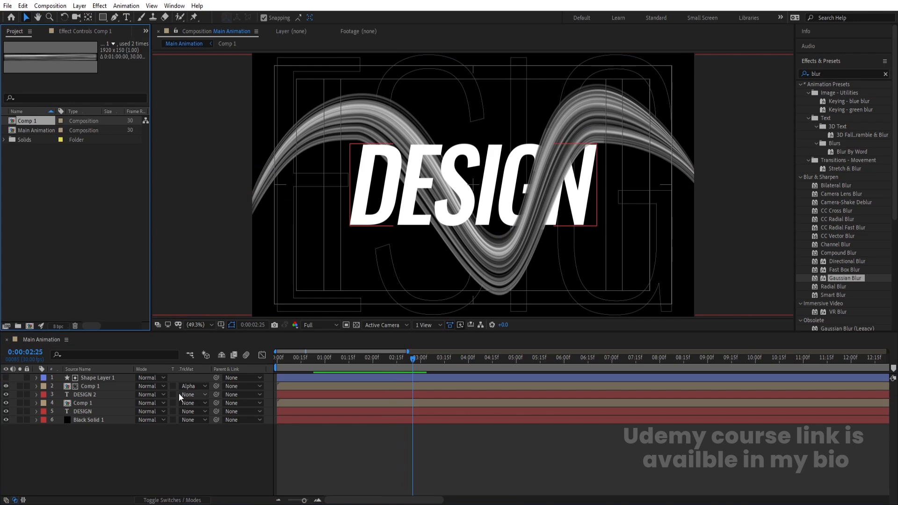
click(46, 131)
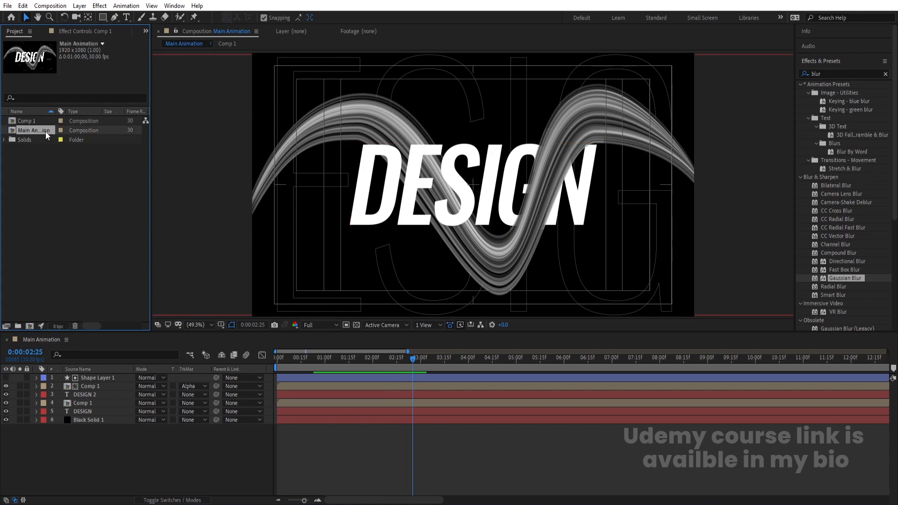
key(ctrl+d)
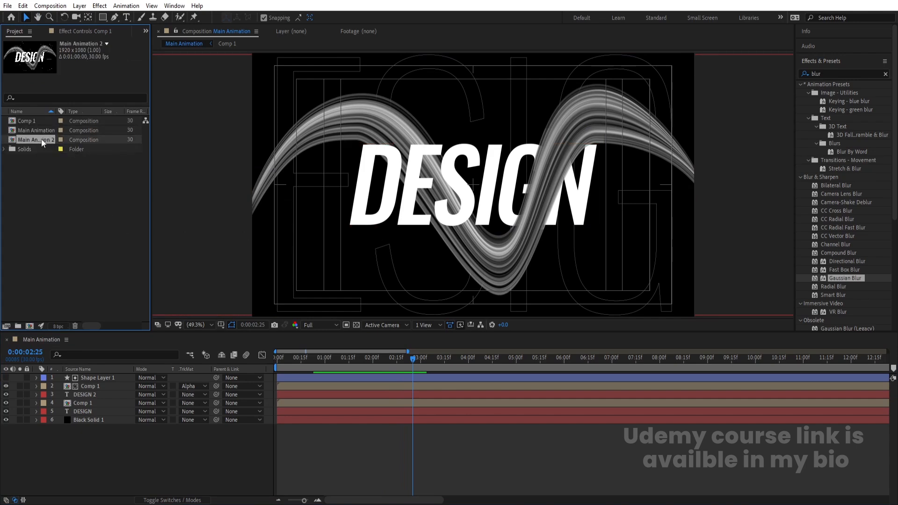
double_click(41, 139)
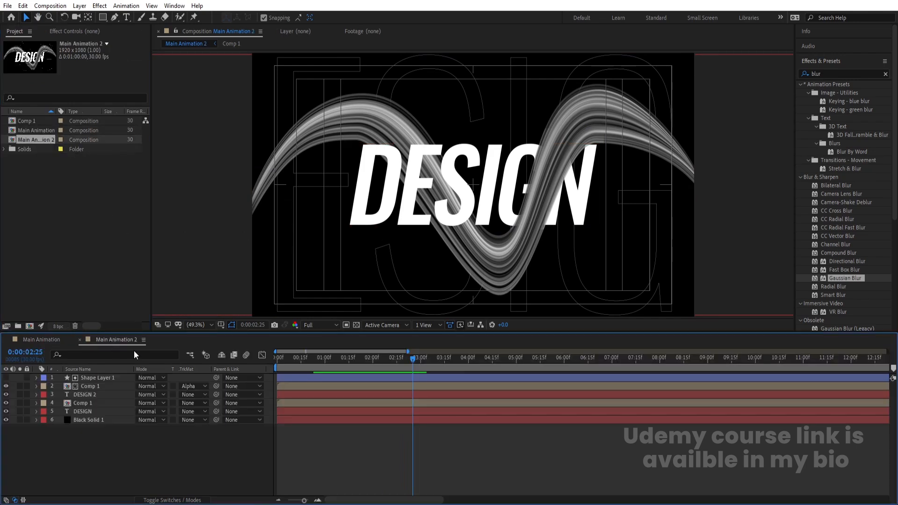
click(52, 339)
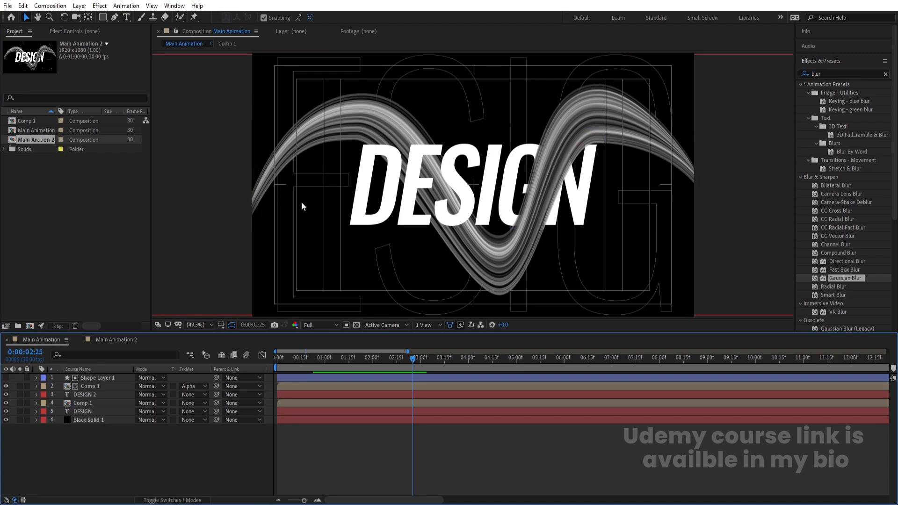
Step: Add an adjustment layer above all layers in Main Animation and apply the Tint effect to it
right_click(127, 459)
mouse_move(167, 356)
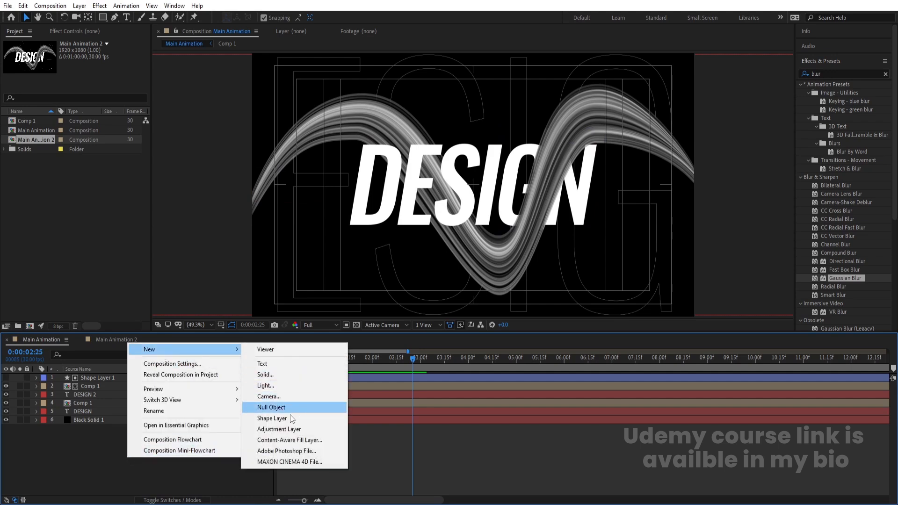
click(273, 429)
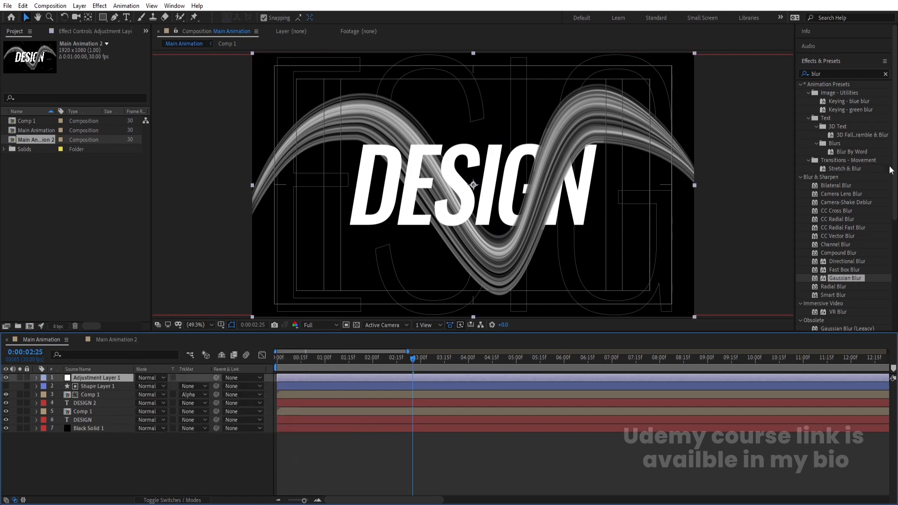
click(838, 74)
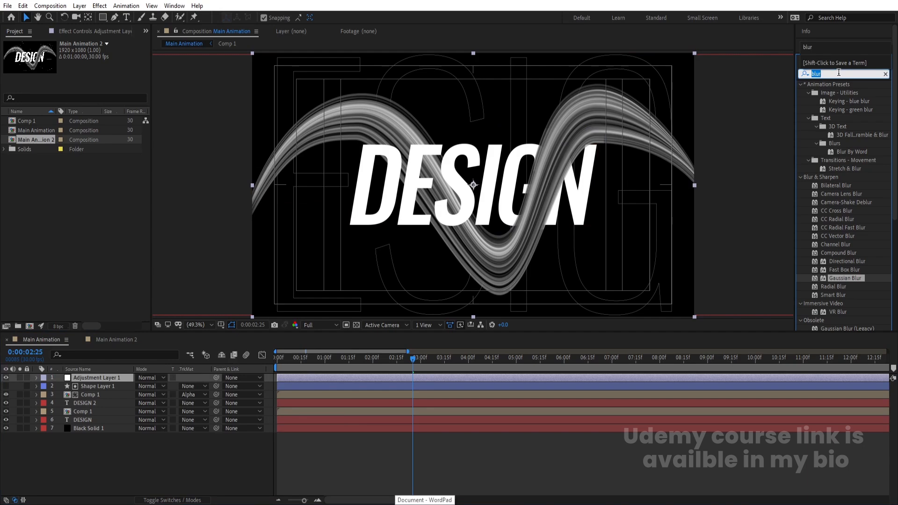
text(tint)
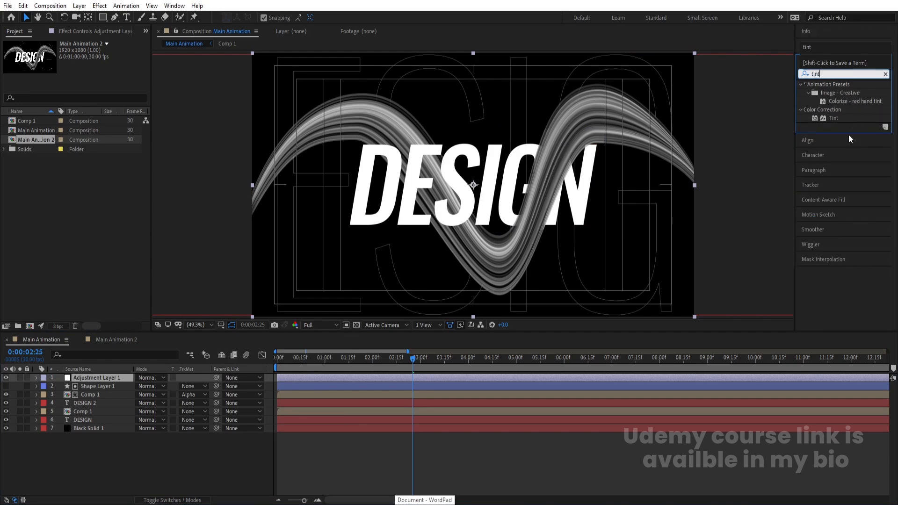
double_click(834, 119)
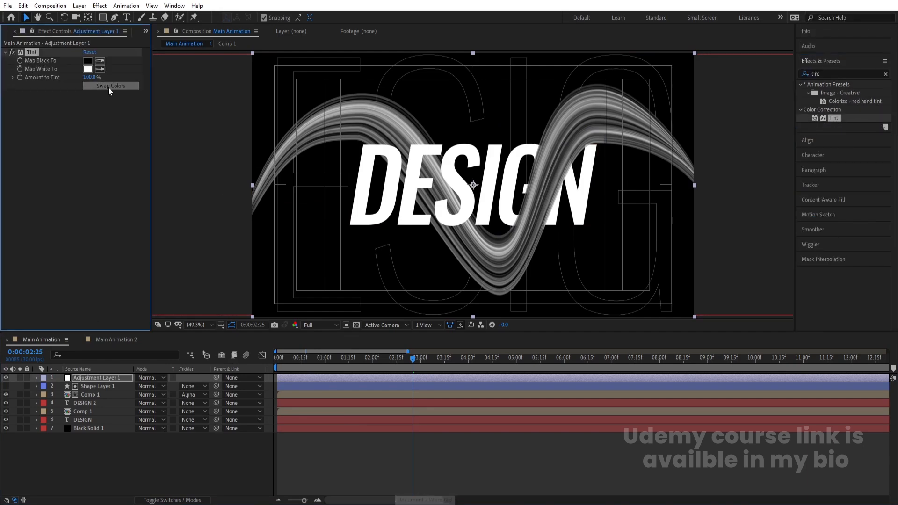
Step: Try the Tint with black and white swapped, view it at 0:01:11, and swap the colors back
click(108, 86)
click(342, 363)
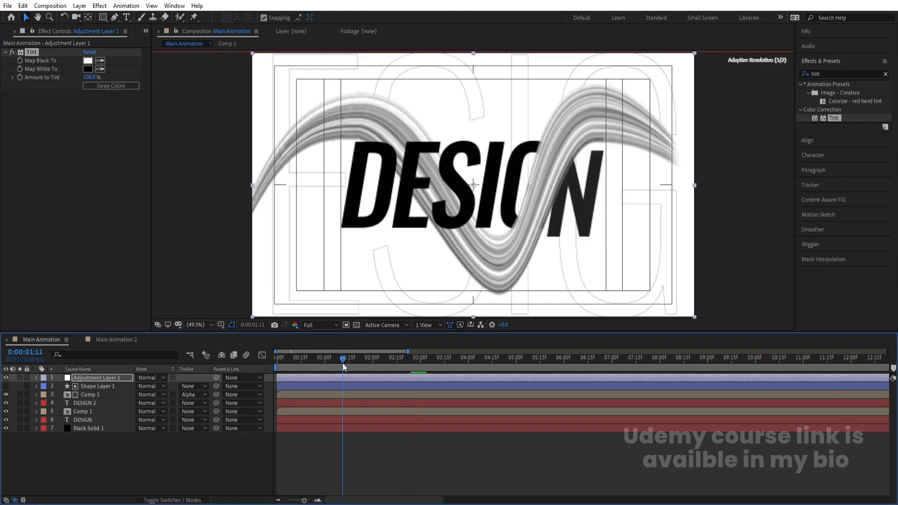
click(112, 88)
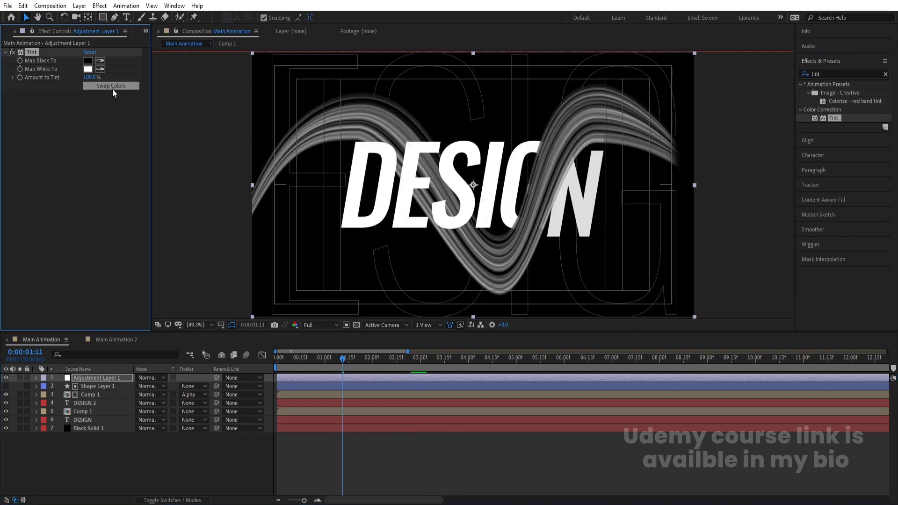
Step: Set the Tint's Map White To color to pure red and its Map Black To color to white (FFFFFF)
click(89, 70)
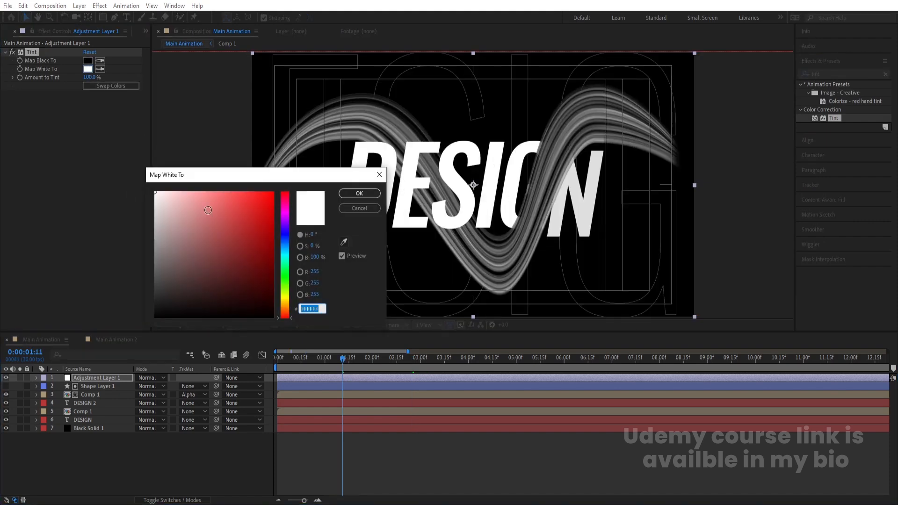
drag(208, 209, 349, 148)
click(359, 194)
click(87, 61)
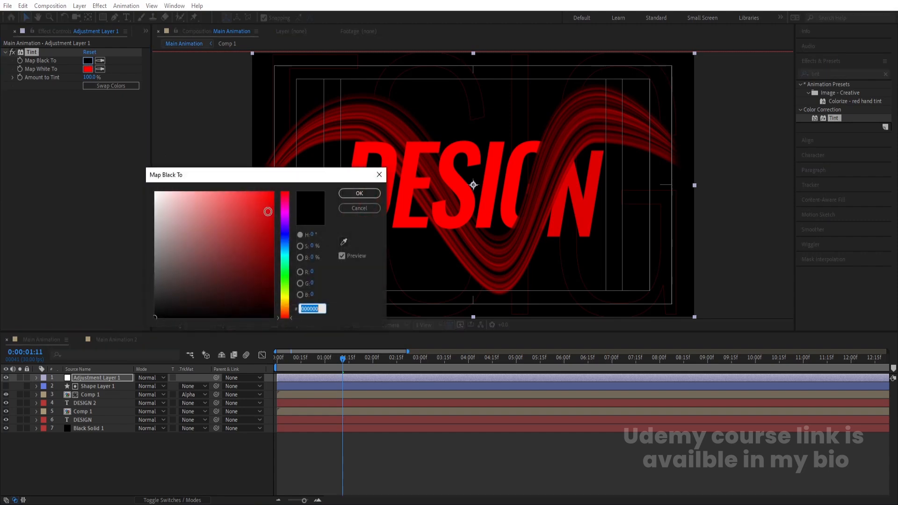
text(ffffff)
key(Return)
Step: Try swapping the Tint colors, play the animation from 0:01:11, and undo the swap
click(105, 86)
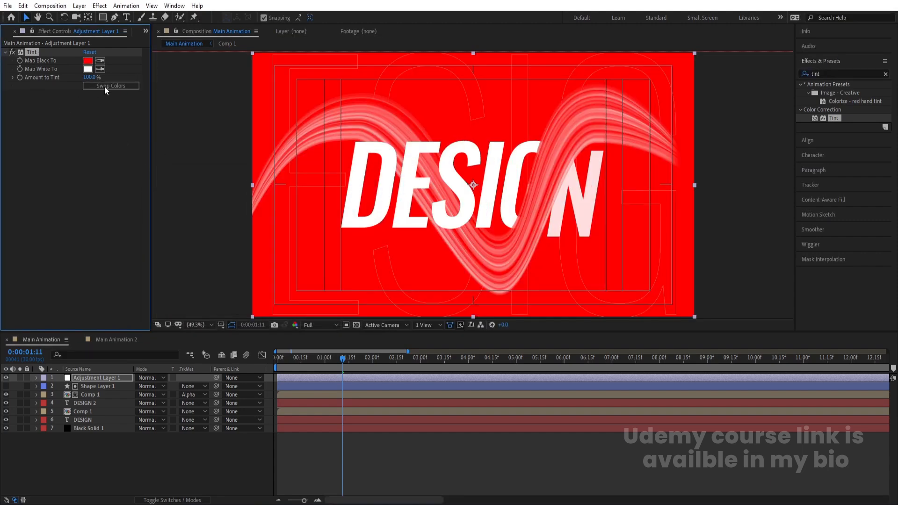
key(space)
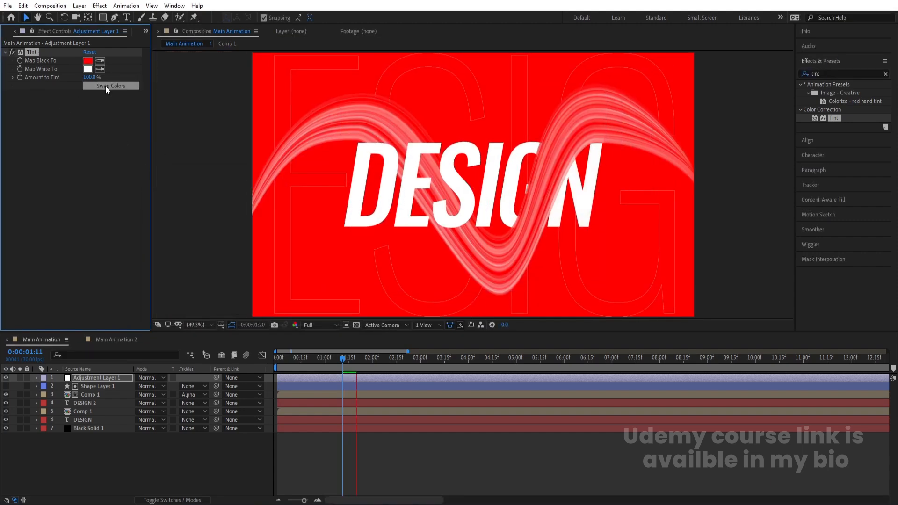
key(space)
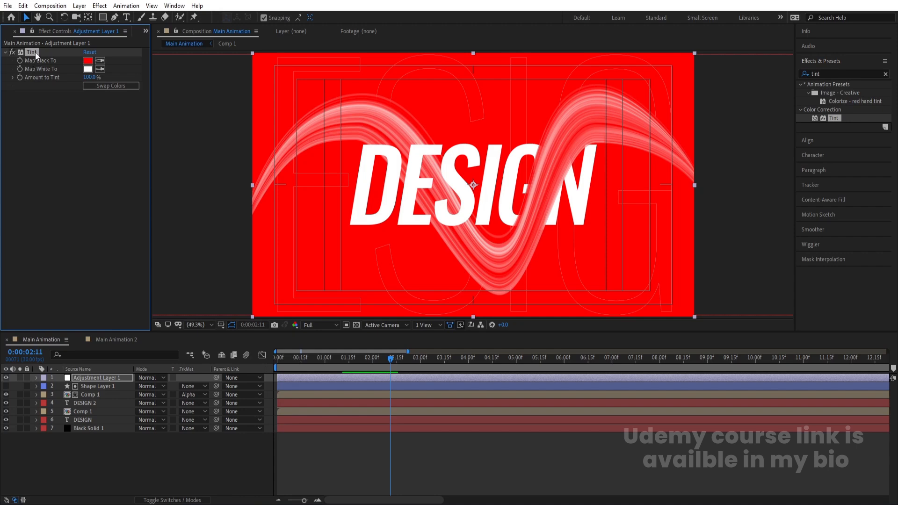
key(ctrl+z)
key(ctrl+z)
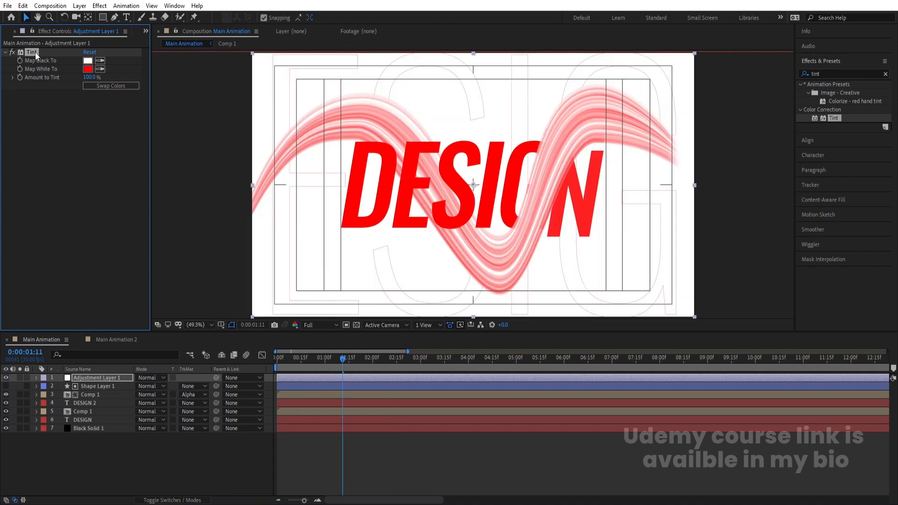
Step: Play the animation from 0:01:11 and swap the Tint colors so black maps to red and white stays white
key(space)
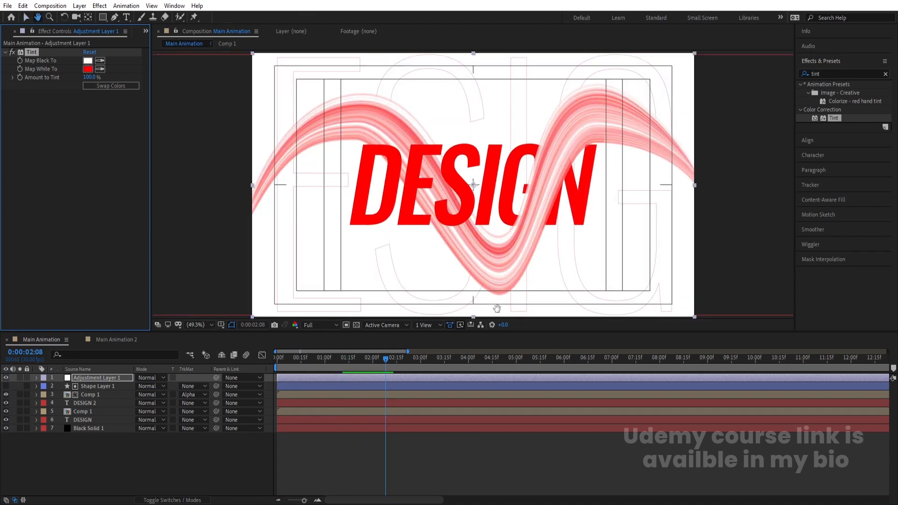
key(space)
click(102, 88)
click(102, 88)
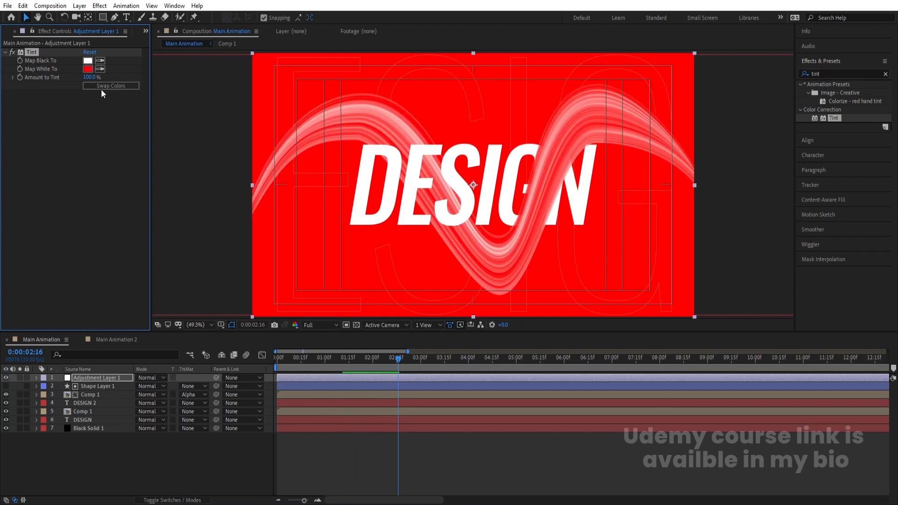
click(106, 86)
Step: Set the Tint's Map White To to black and swap the colors, ending with black mapped to black and white to red
click(87, 72)
drag(222, 254, 55, 86)
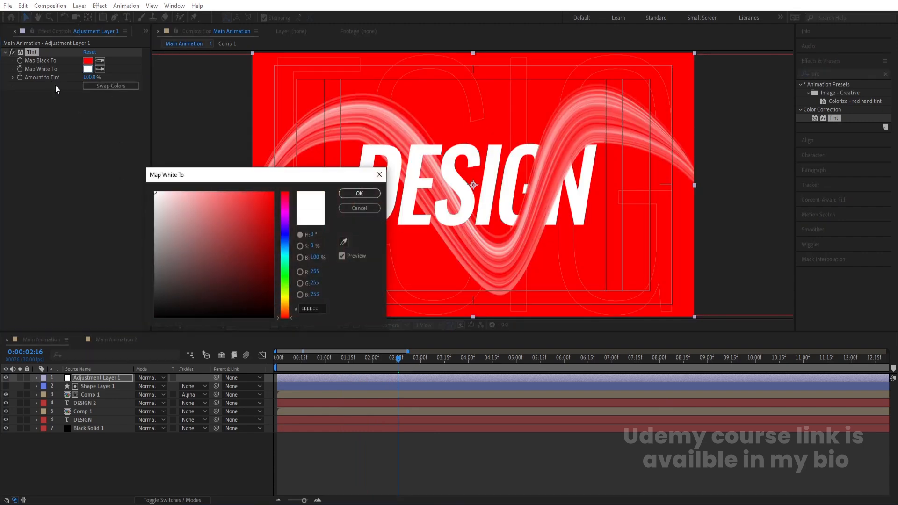
drag(214, 220, 125, 344)
key(Return)
click(95, 88)
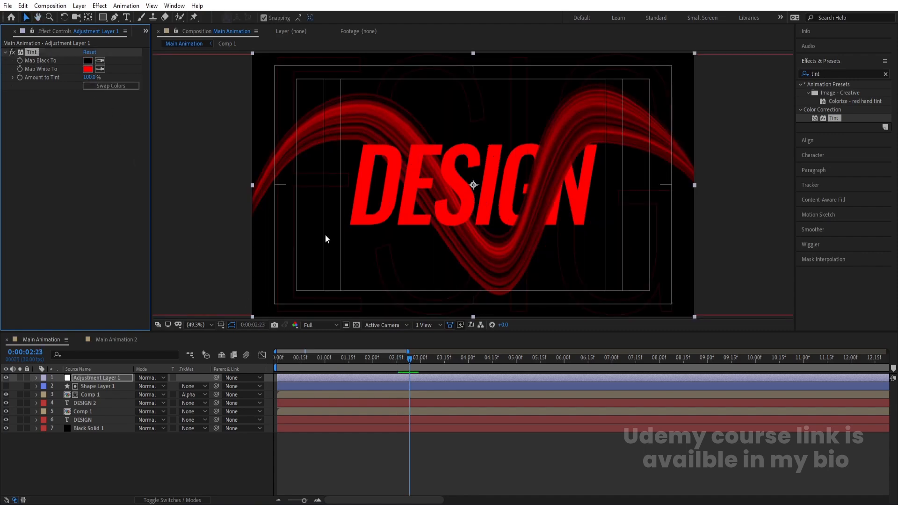
click(117, 87)
click(117, 87)
Step: In Main Animation 2, apply the Tint effect to the lower Comp 1 layer and map black to red (FF0000)
click(118, 341)
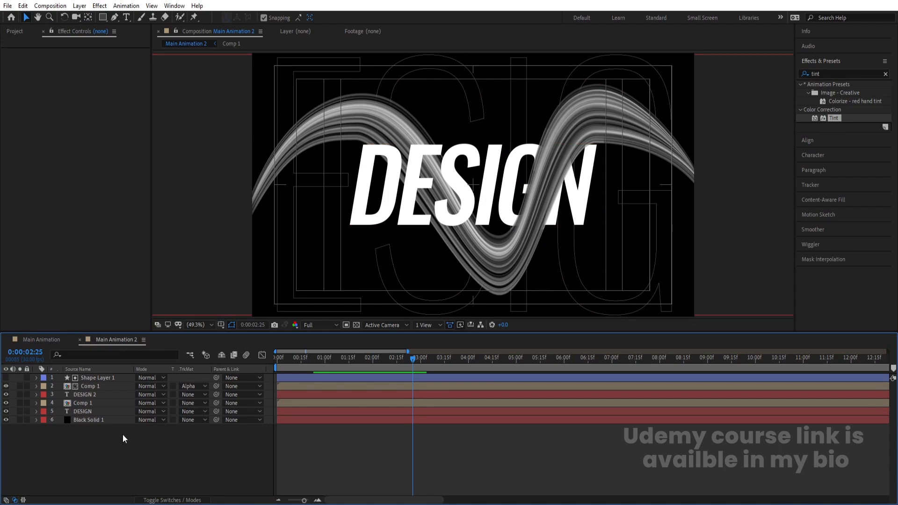
click(92, 402)
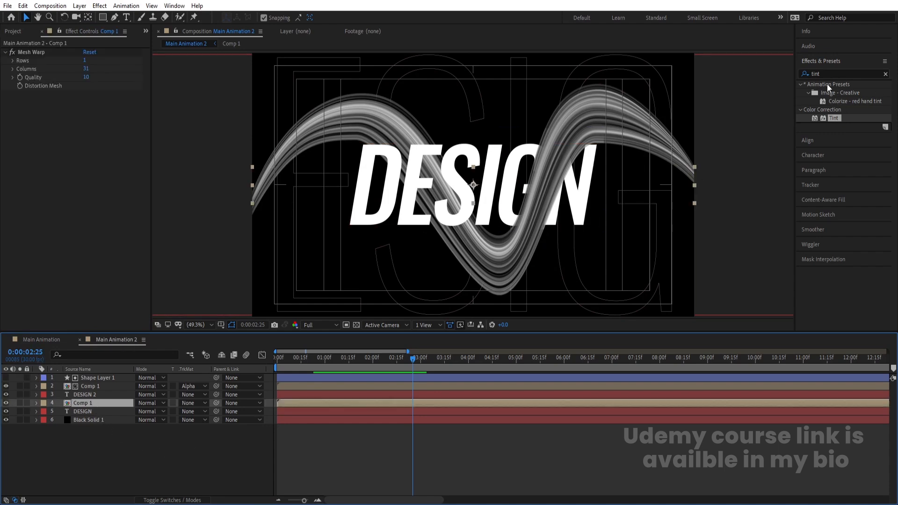
double_click(832, 118)
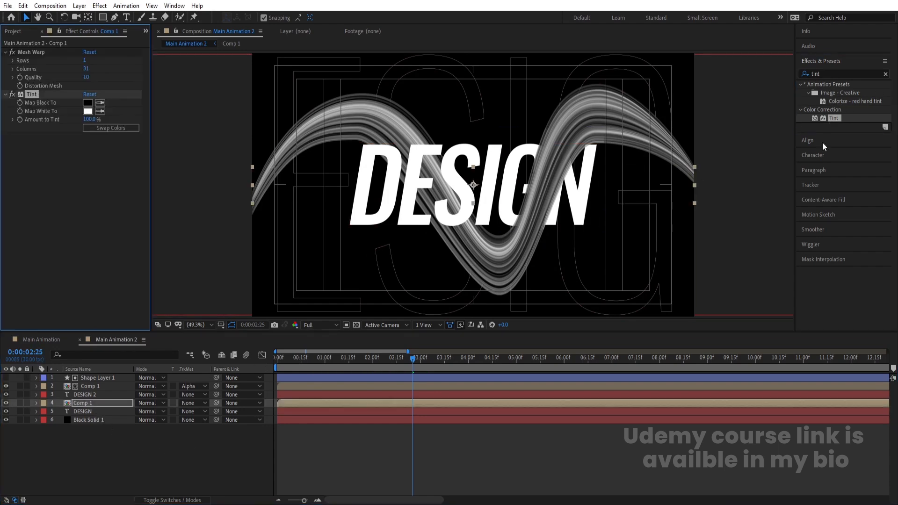
click(91, 104)
drag(232, 222, 320, 156)
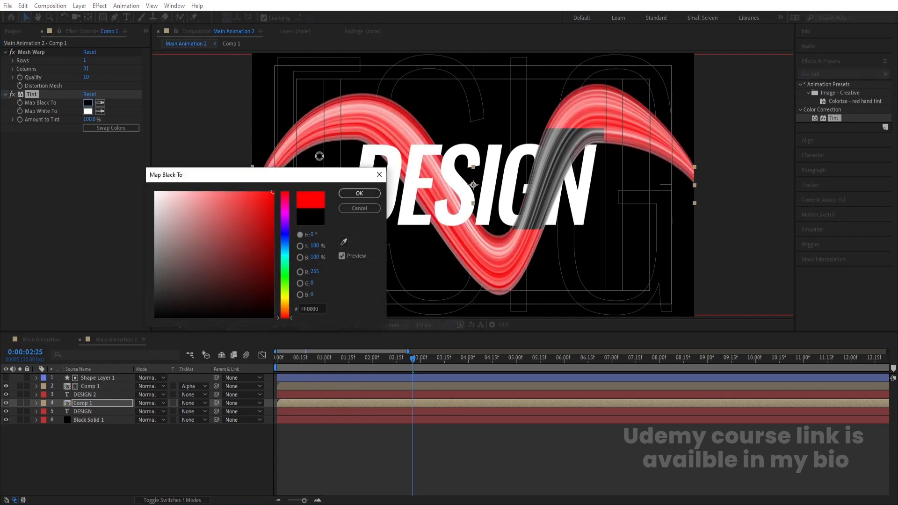
click(359, 193)
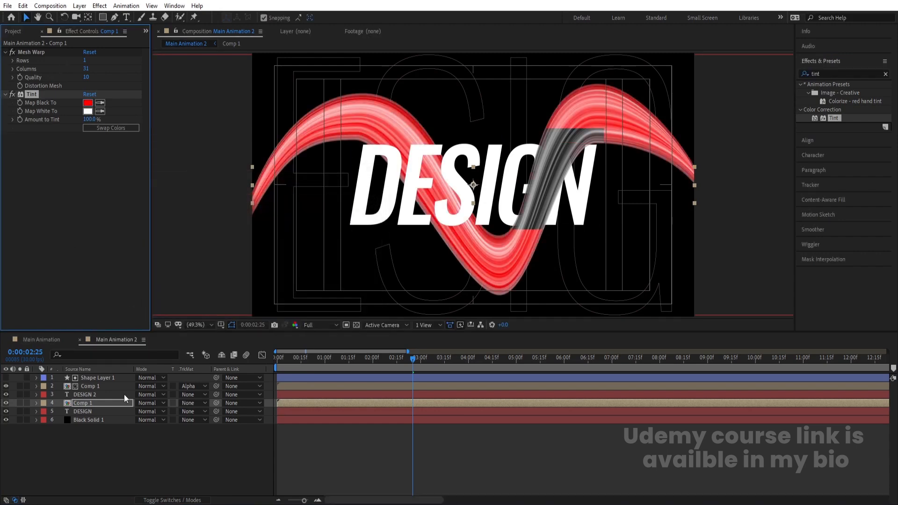
Step: Copy the red Tint onto the upper, matted Comp 1 layer and play the composition from the start
click(85, 385)
key(ctrl+v)
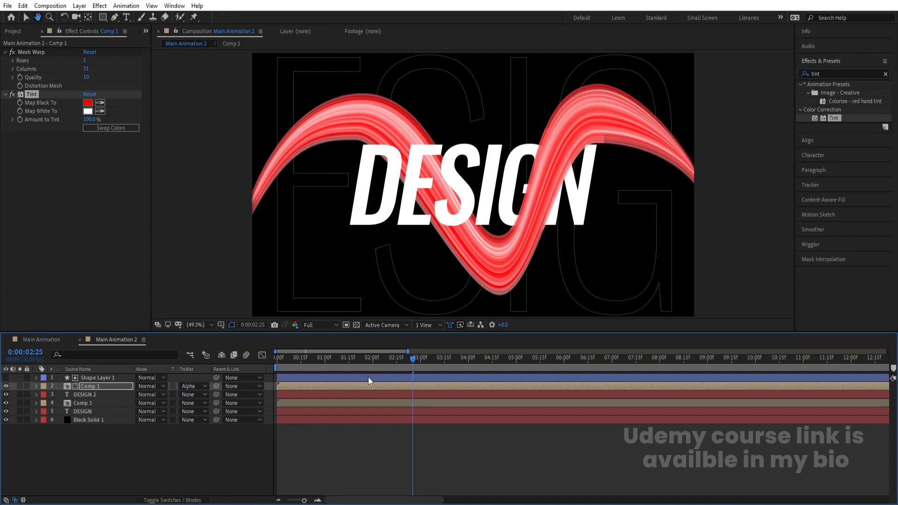
key(v)
key(Home)
key(space)
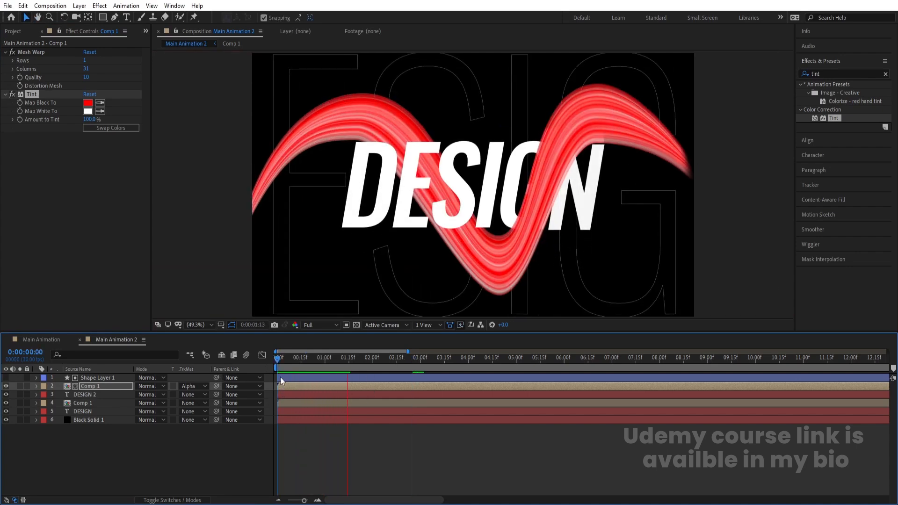
key(space)
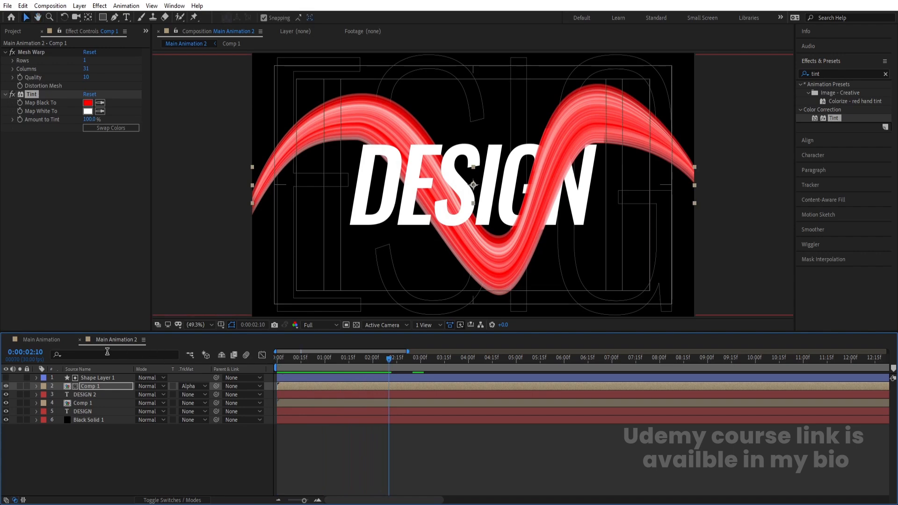
Step: Open Comp 1 and set the Black Solid 2 layer's vertical scale to 130%, keeping its width at 100%
double_click(88, 398)
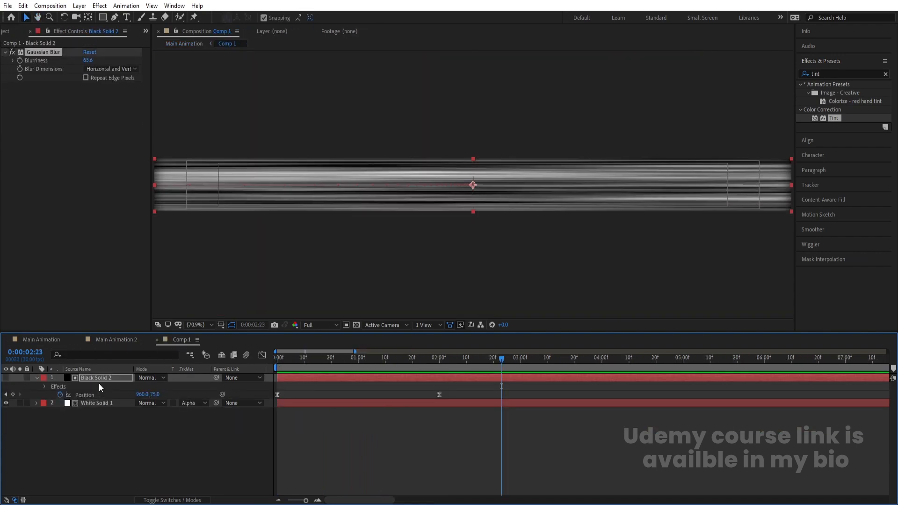
click(96, 378)
key(s)
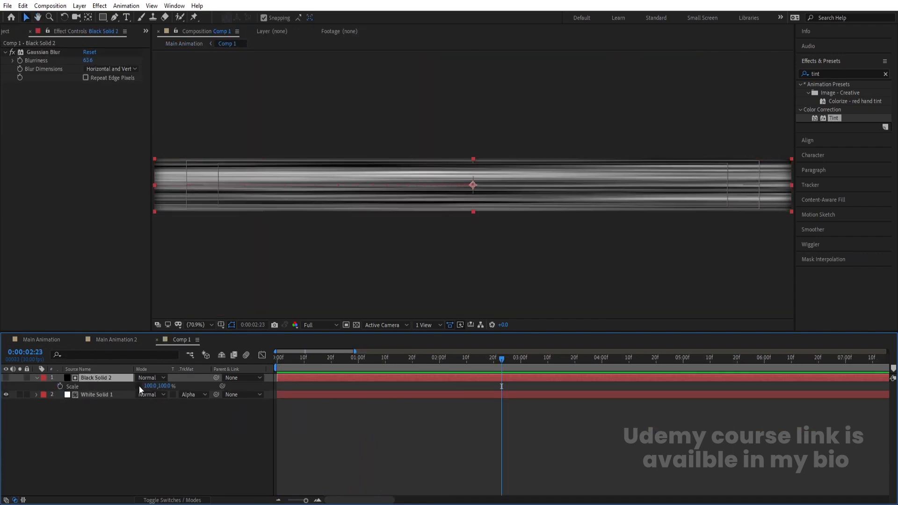
drag(163, 386, 177, 385)
click(196, 433)
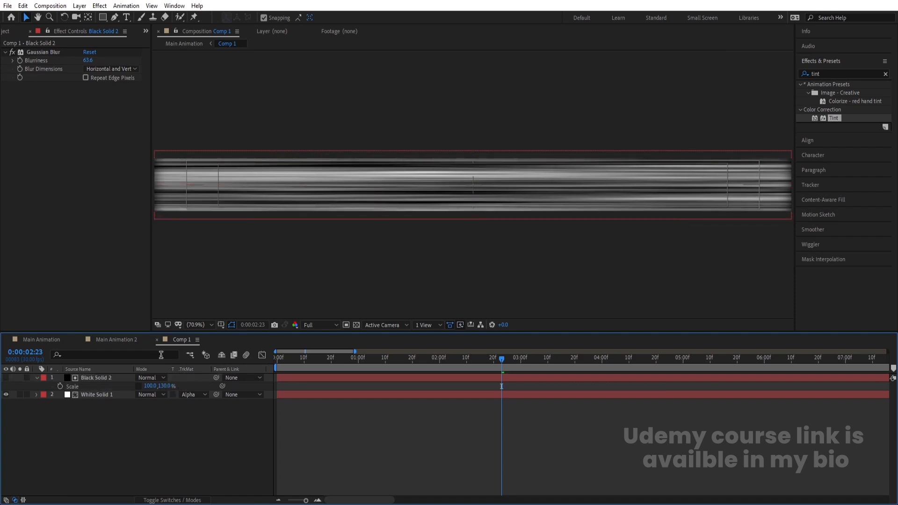
Step: Return to Main Animation's first frame, and play Main Animation 2 from the start to check the strip's edges
click(42, 340)
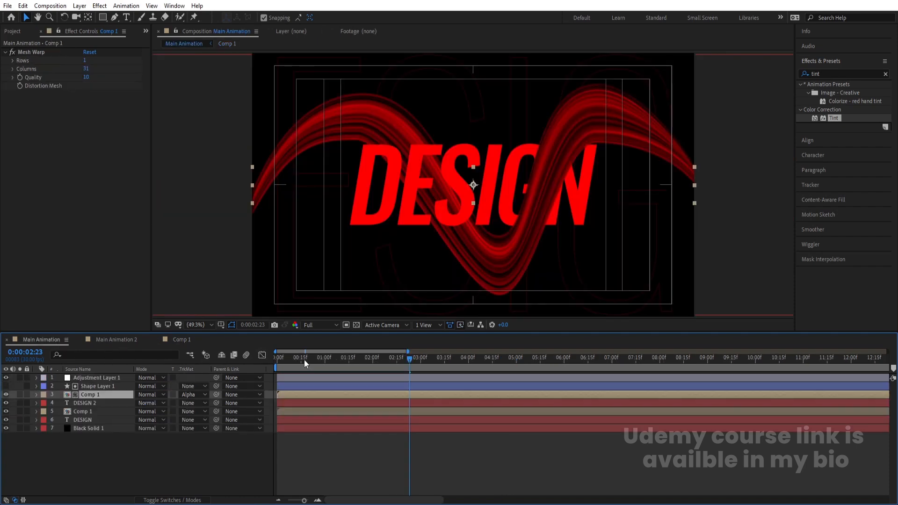
key(Home)
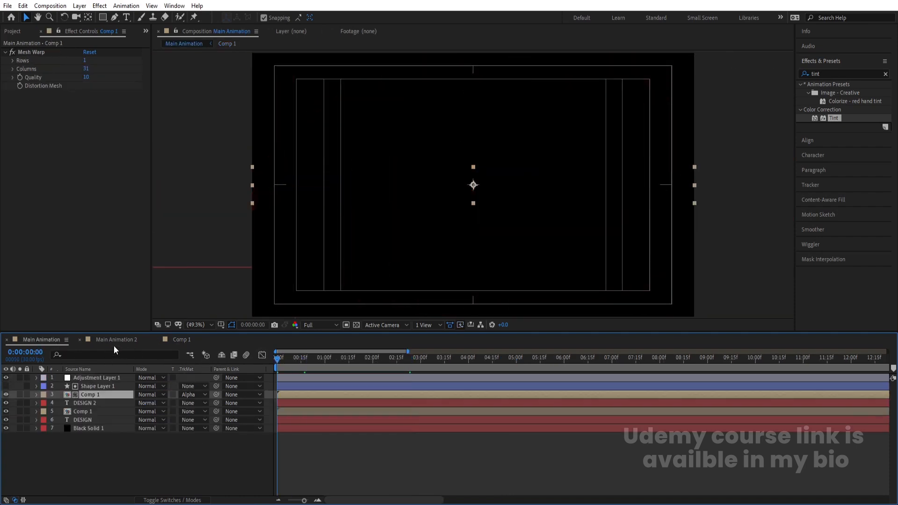
click(115, 340)
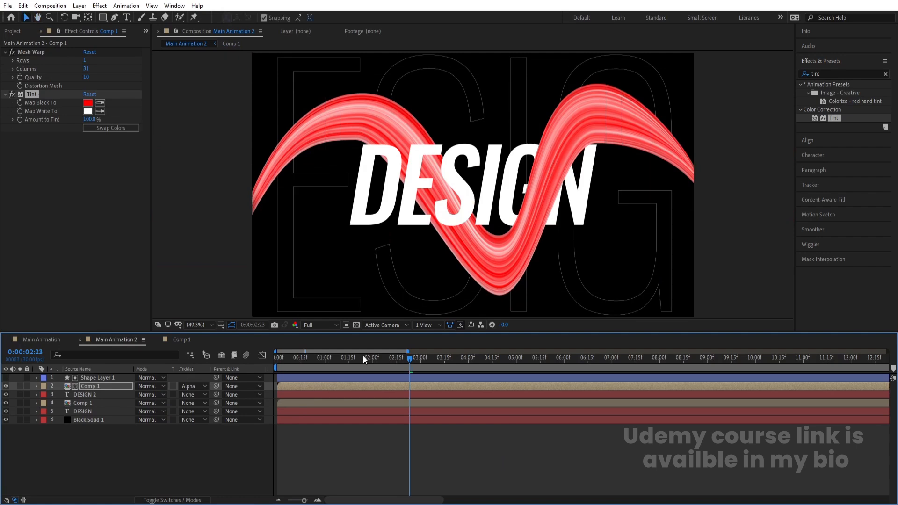
key(Home)
key(space)
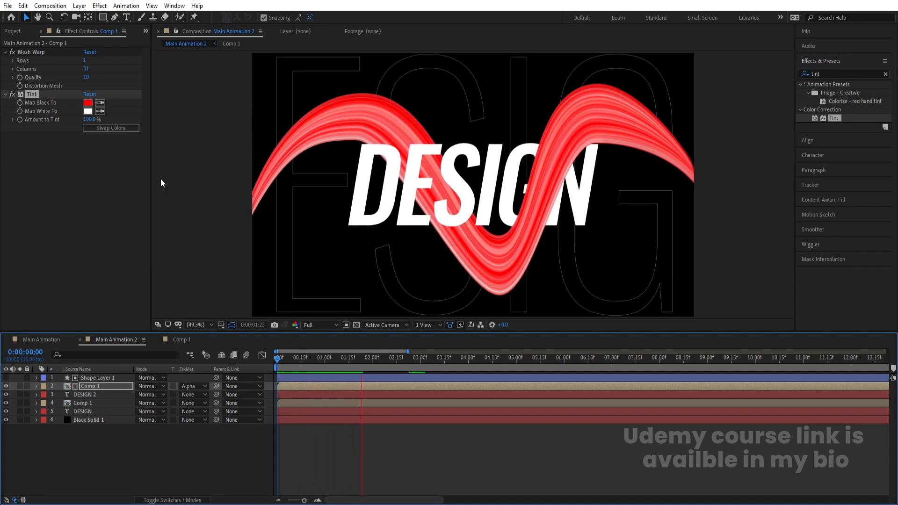
Step: Try swapping the Tint colors on both Comp 1 layers so black maps to white and white to red, and play the result
click(107, 127)
click(106, 125)
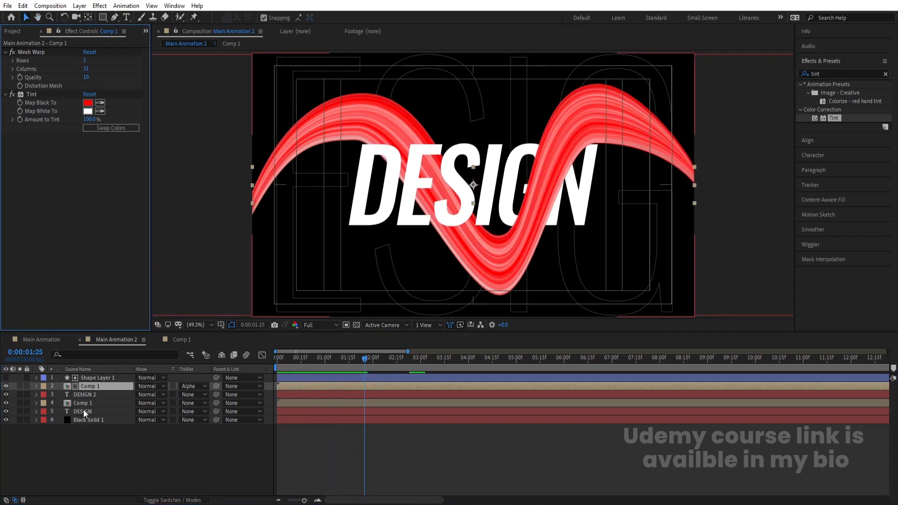
click(81, 402)
click(111, 129)
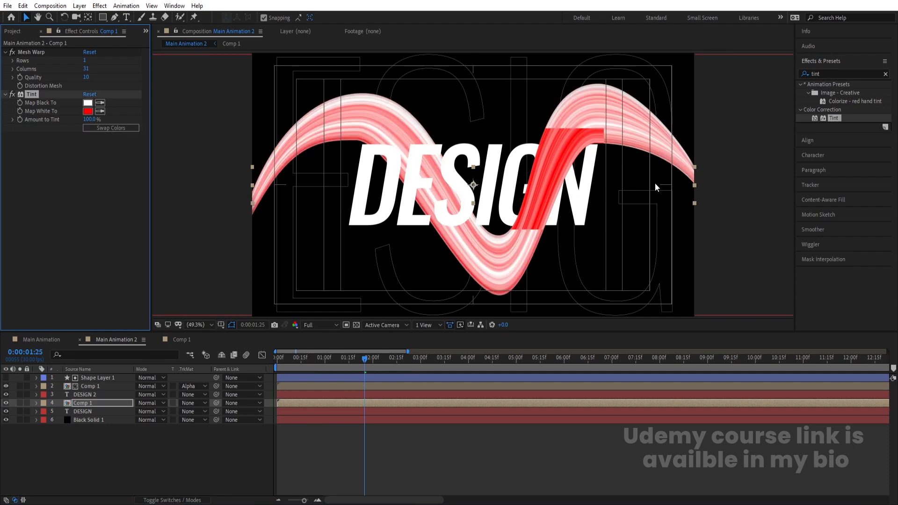
key(space)
key(space)
click(93, 386)
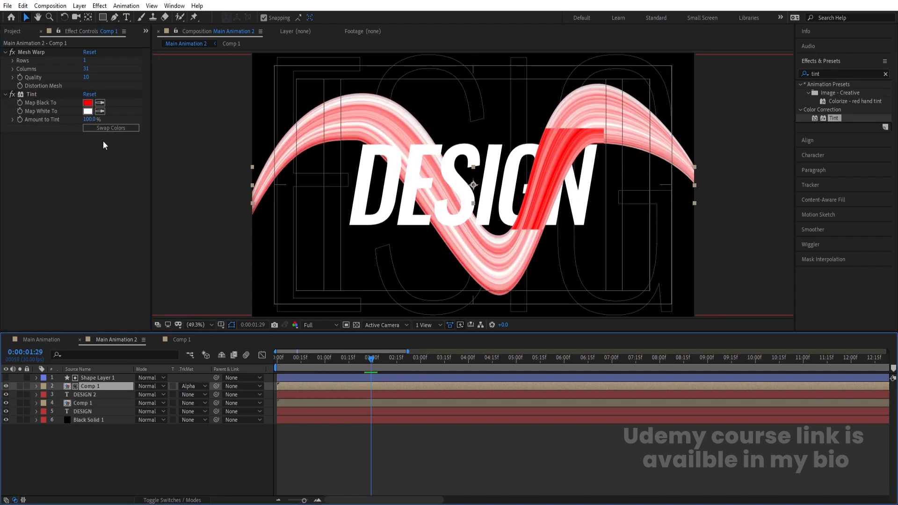
click(104, 127)
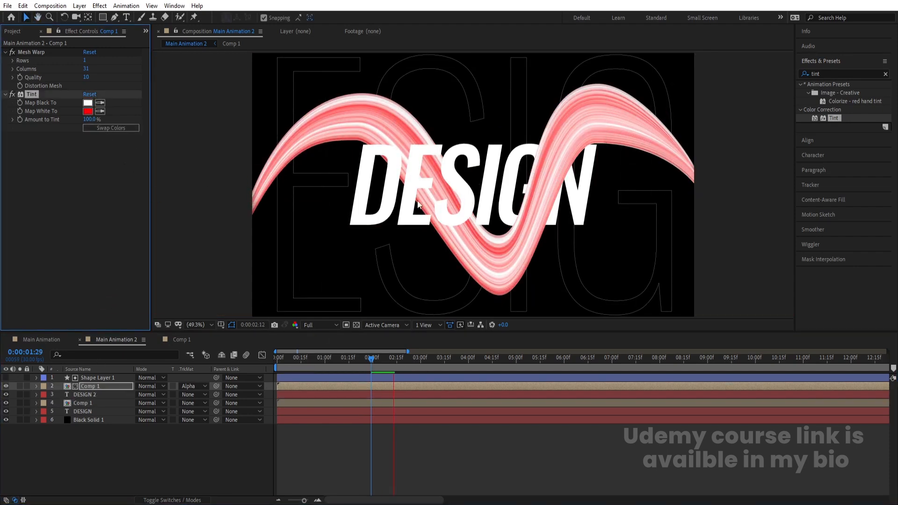
key(space)
Step: Undo the Tint color swaps on both Comp 1 layers
key(ctrl+z)
key(ctrl+z)
key(ctrl+z)
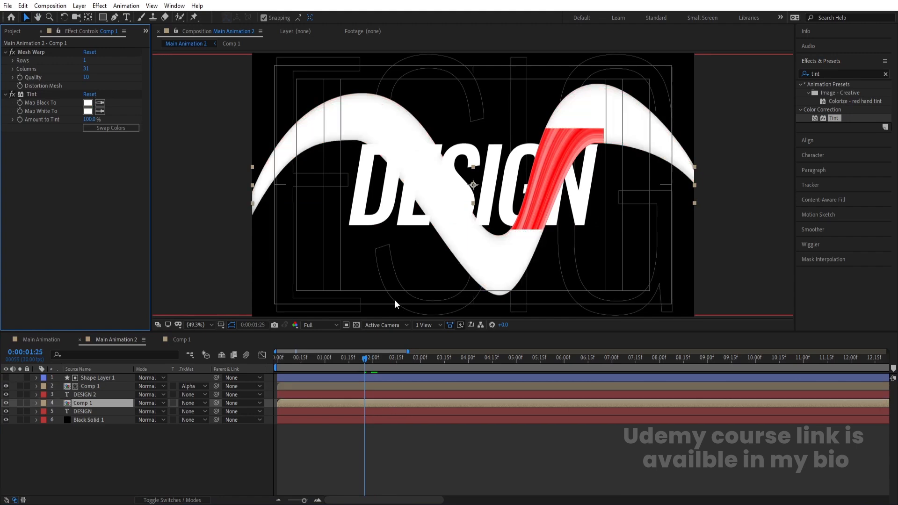
key(ctrl+z)
Step: Change the lower Comp 1 layer's Tint Map Black To color to violet-blue
click(87, 102)
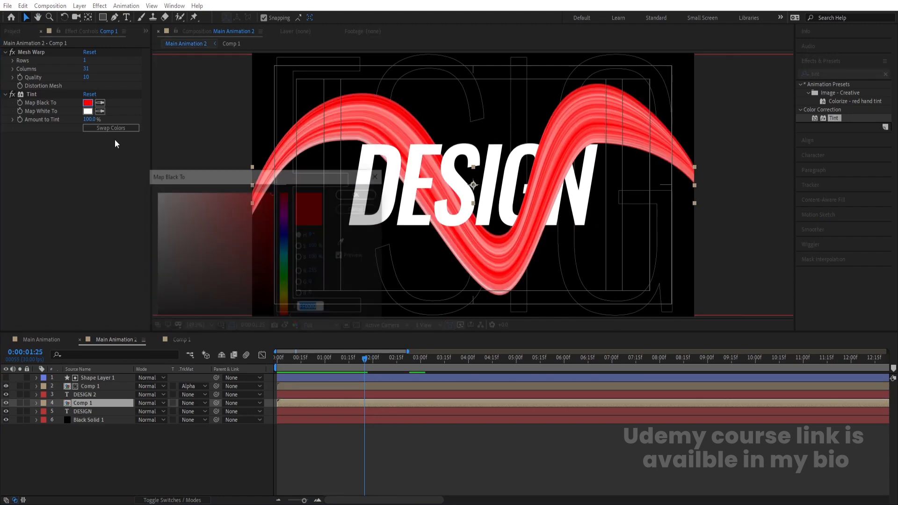
click(285, 228)
key(Return)
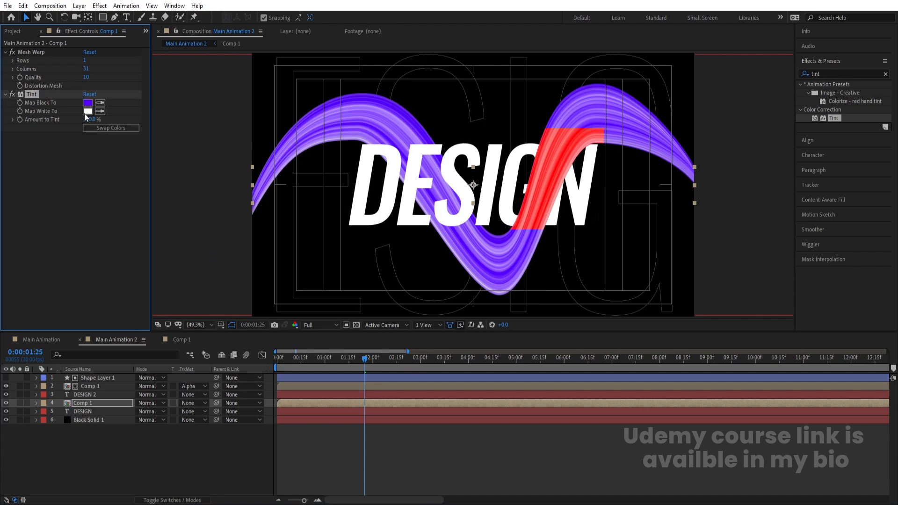
Step: Replace the upper Comp 1 layer's red Tint with a copy of the violet-blue Tint, and play from 0:01:25
click(94, 387)
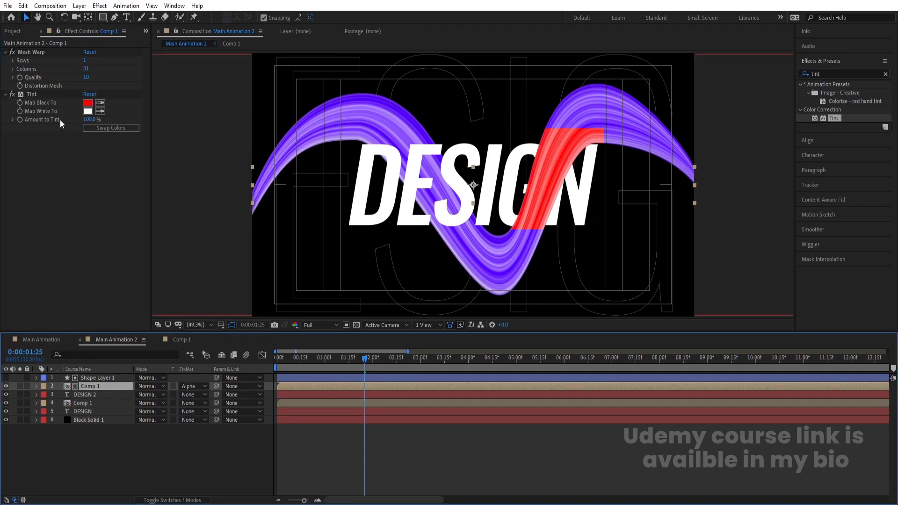
click(34, 92)
key(Delete)
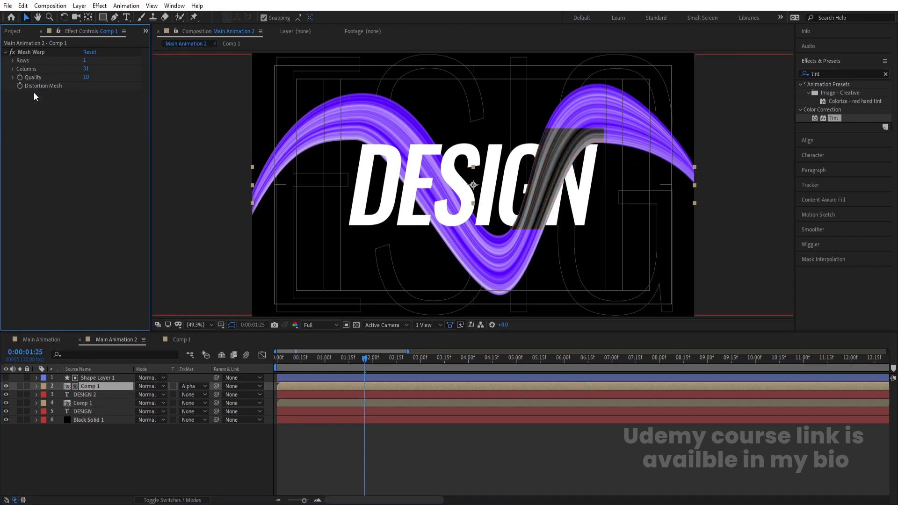
key(ctrl+v)
click(238, 456)
key(space)
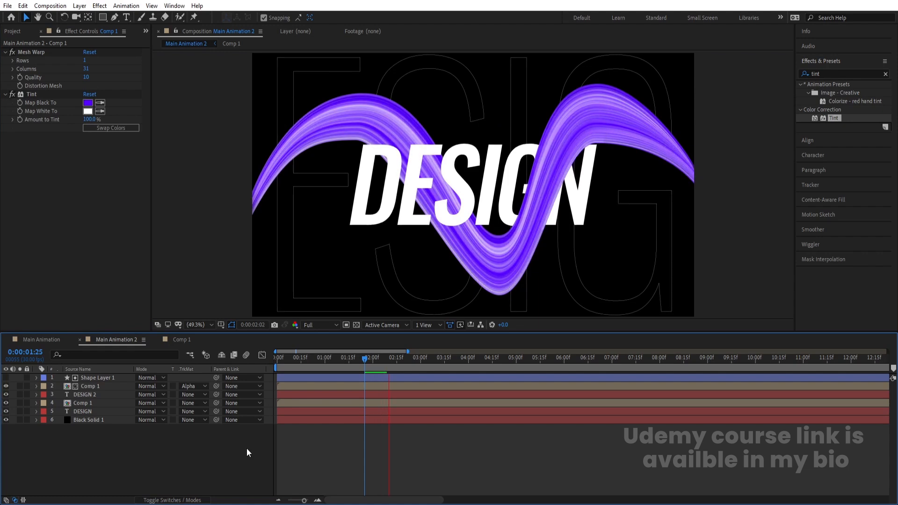
Step: Add a new adjustment layer above all the other layers in Main Animation 2
right_click(106, 476)
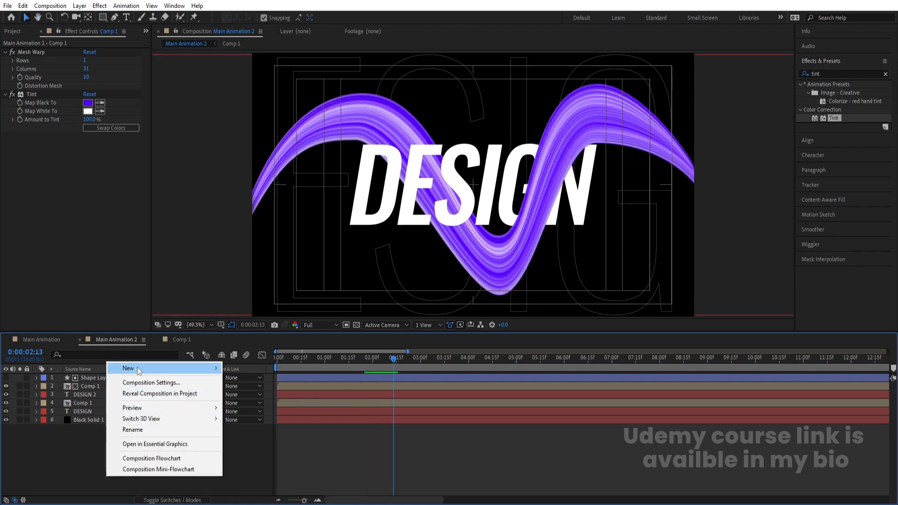
mouse_move(138, 369)
click(258, 448)
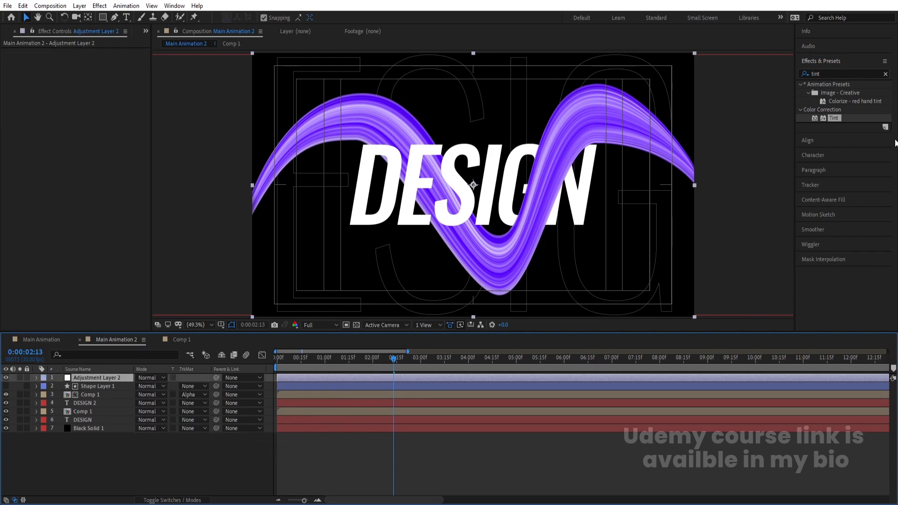
Step: Apply the Stylize Glow effect to the adjustment layer with Glow Radius 100 and Glow Intensity 0.3
click(845, 74)
text(glow)
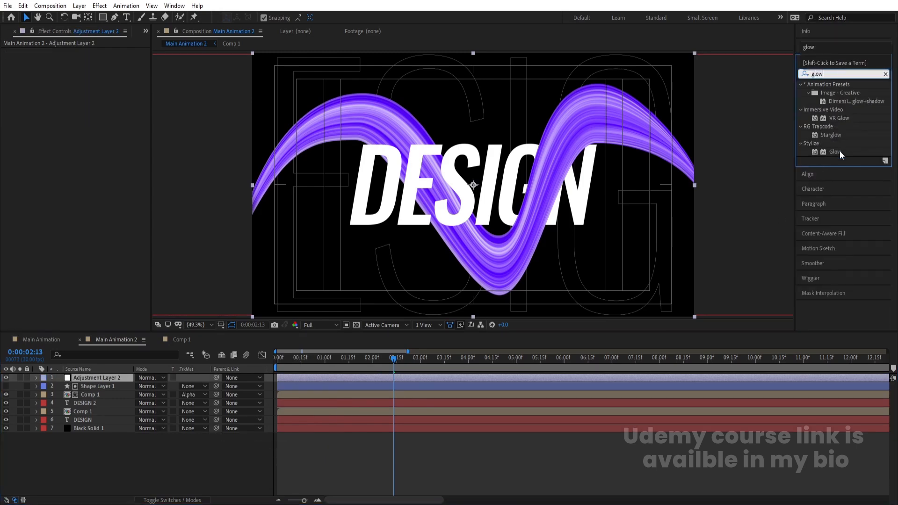
double_click(835, 152)
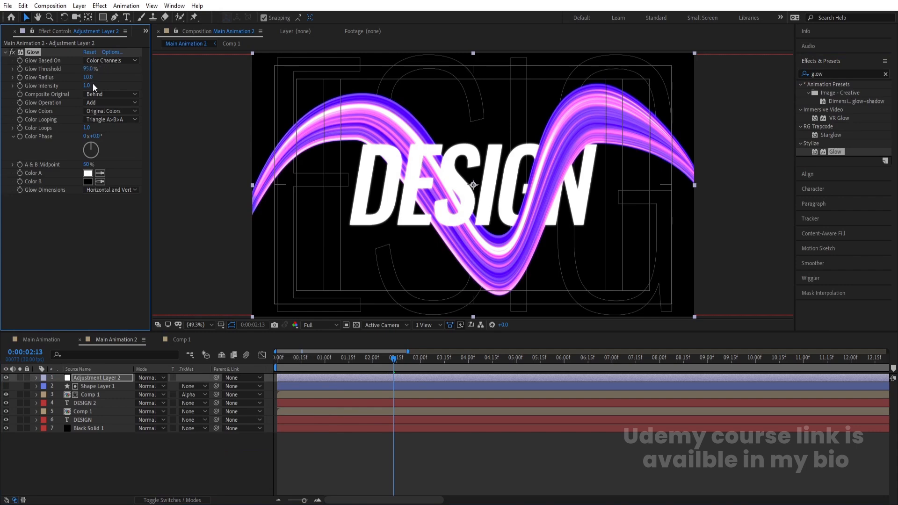
key(Return)
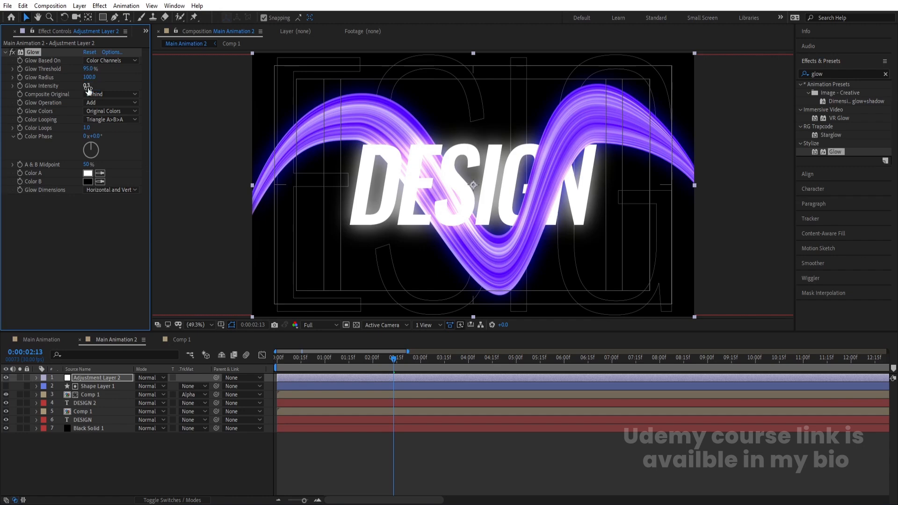
Step: Play the glowing violet-blue version of the DESIGN animation from the first frame to review it
key(Home)
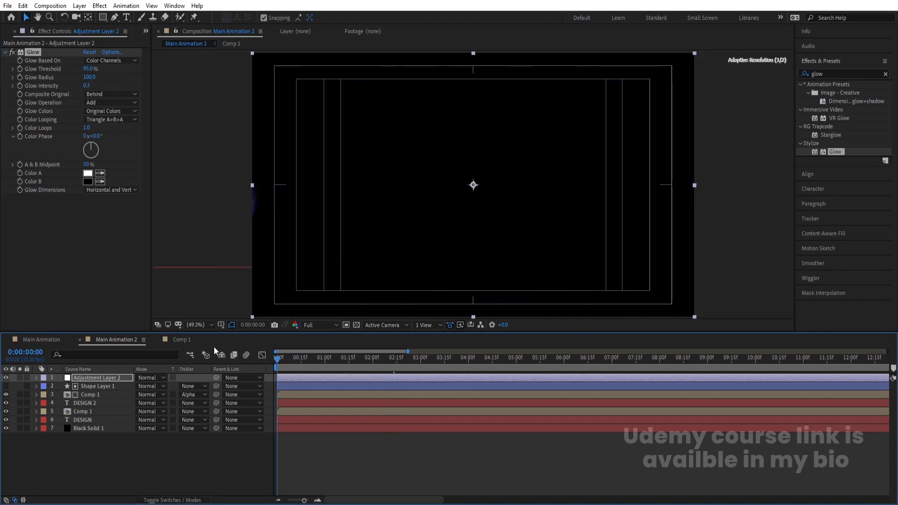
key(space)
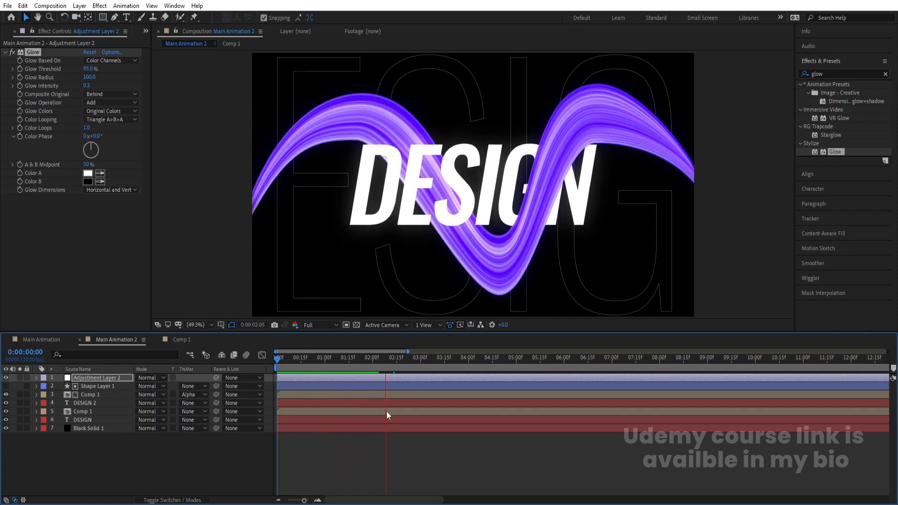
drag(373, 359, 277, 360)
key(space)
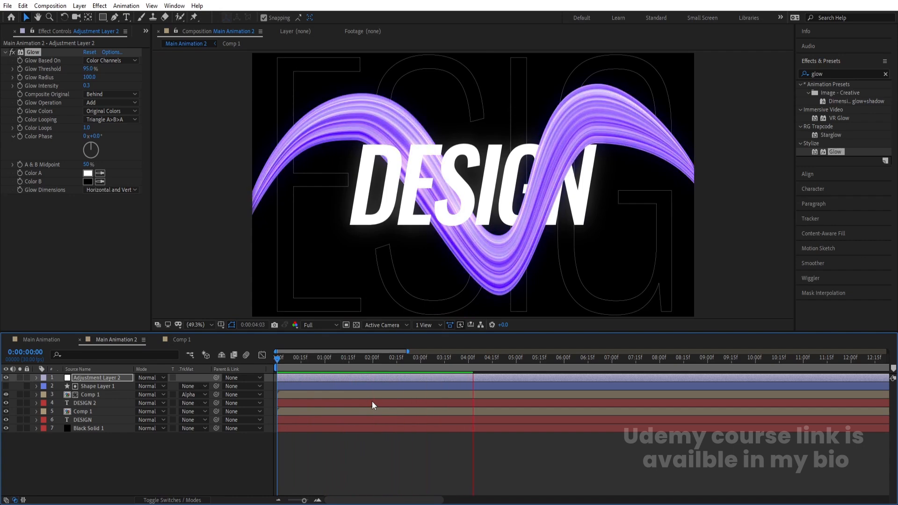
key(space)
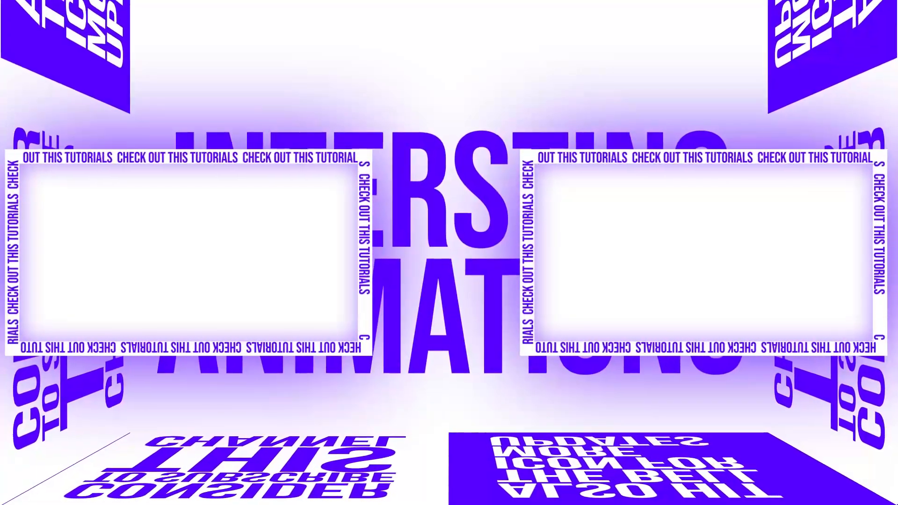